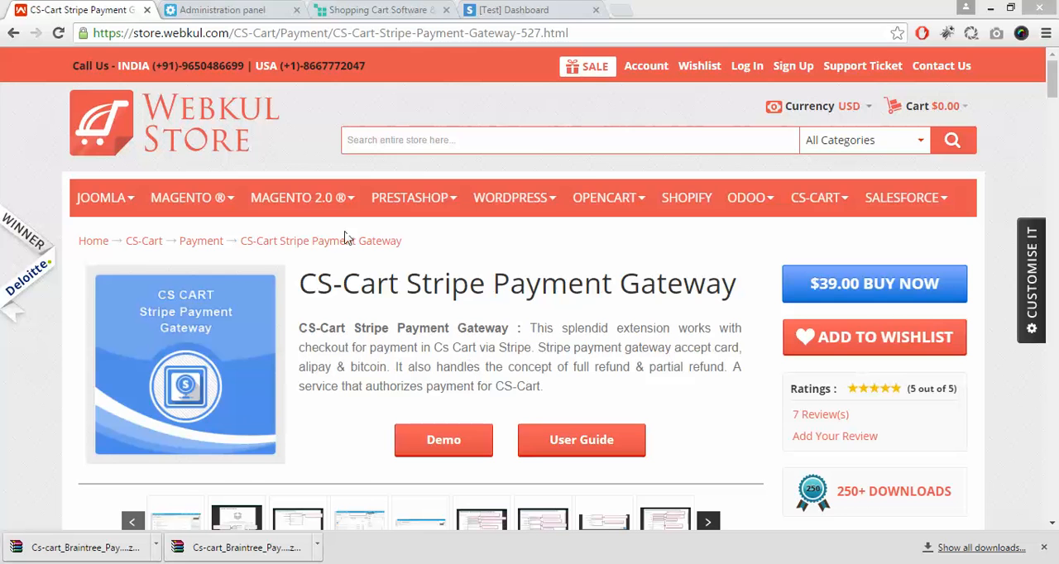
Step: Switch to the CS-Cart administration panel and open the add-on management page
{"action": "left_click", "coordinate": [234, 9]}
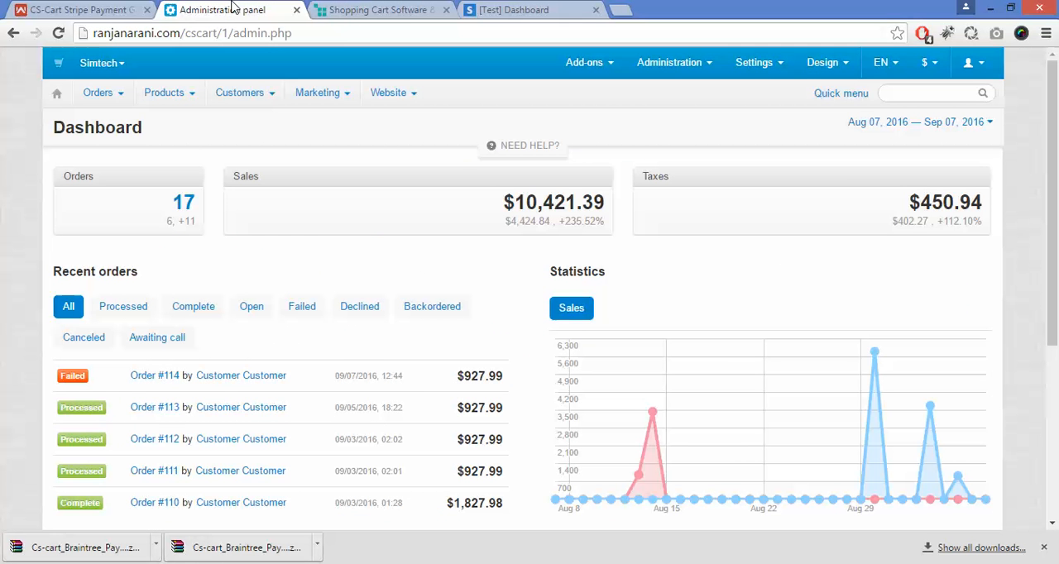
{"action": "mouse_move", "coordinate": [583, 63]}
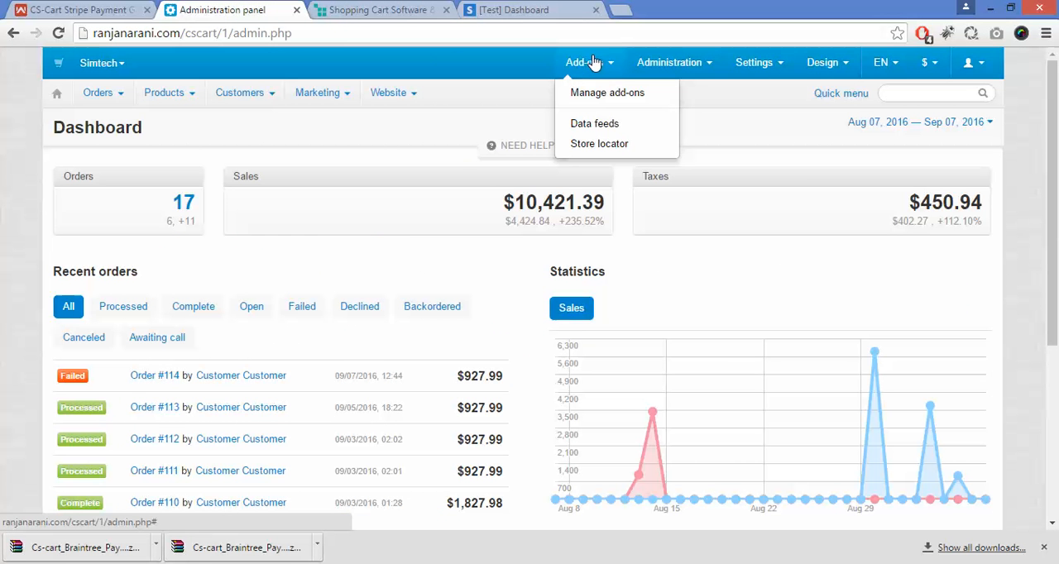
{"action": "left_click", "coordinate": [598, 94]}
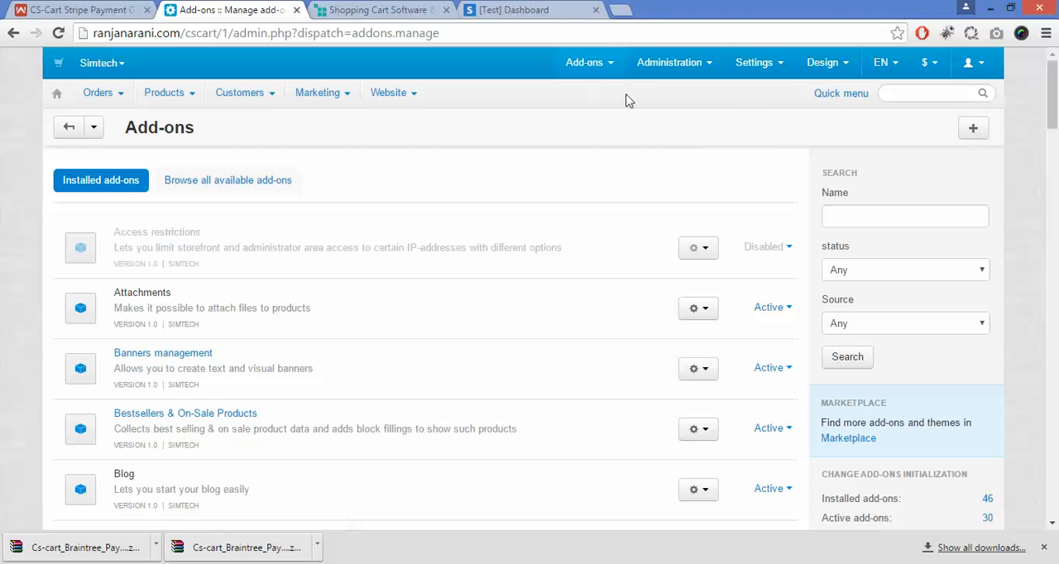
Step: Upload and install the stripe_payment_gateway ZIP archive from the local Stripe folder as a new add-on
{"action": "left_click", "coordinate": [975, 131]}
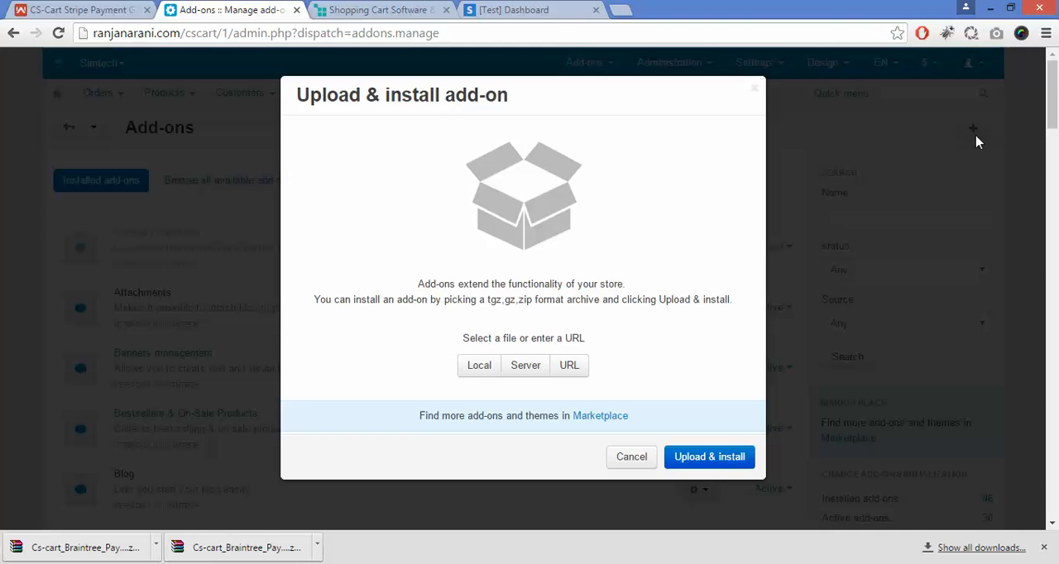
{"action": "left_click", "coordinate": [480, 371]}
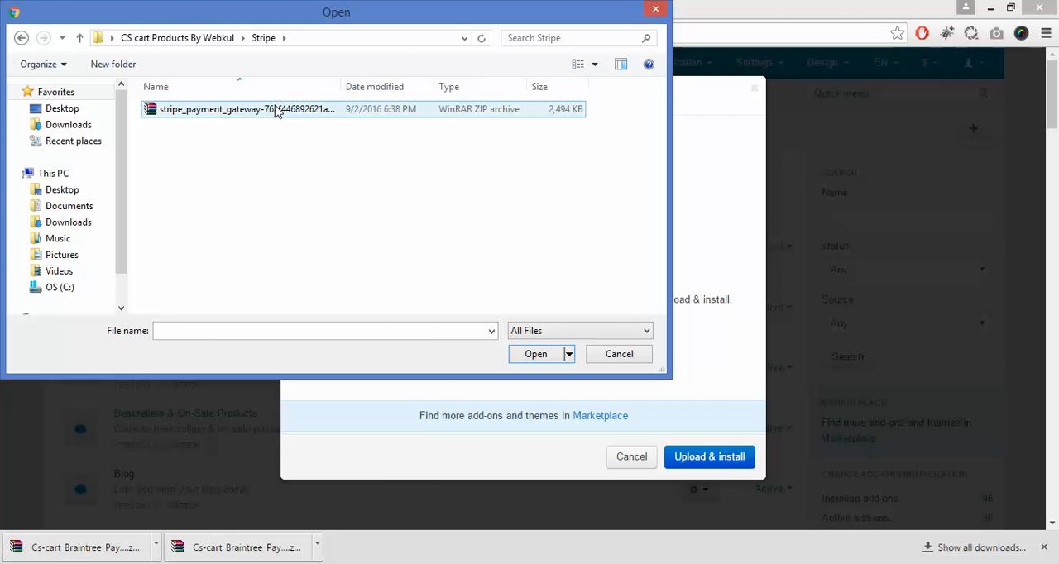
{"action": "left_click", "coordinate": [276, 111]}
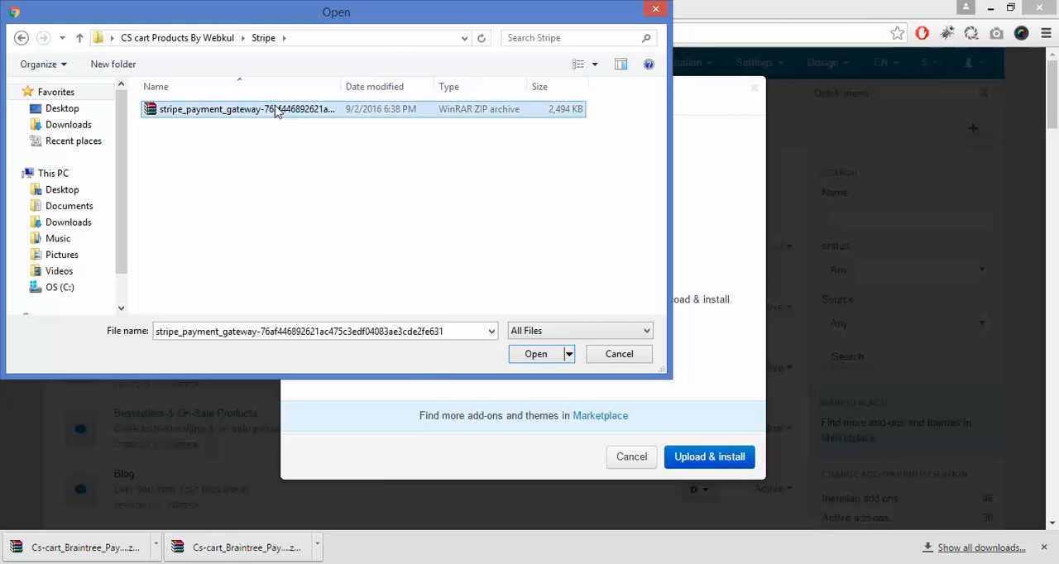
{"action": "left_click", "coordinate": [535, 354]}
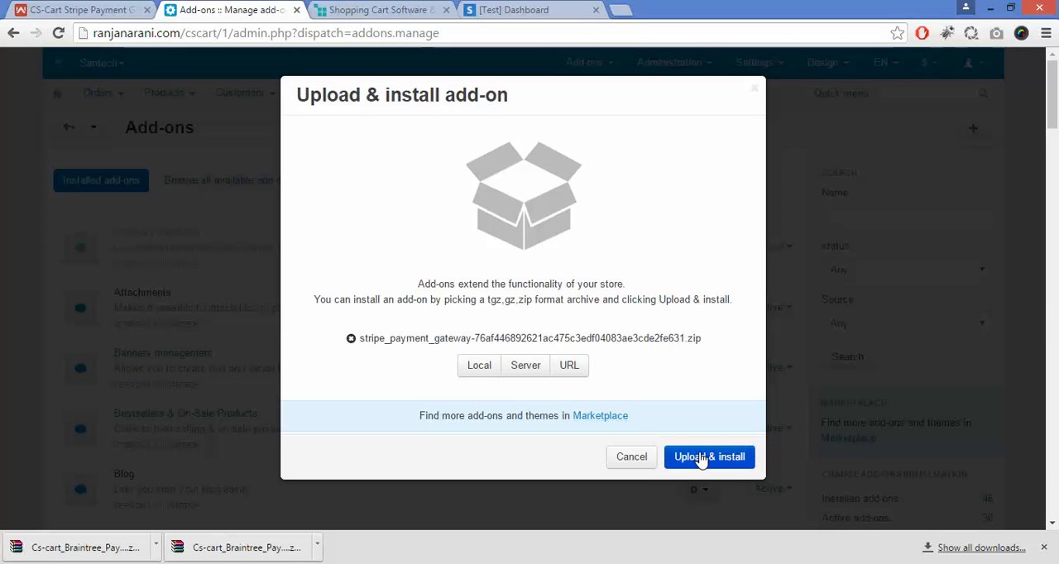
{"action": "left_click", "coordinate": [701, 461]}
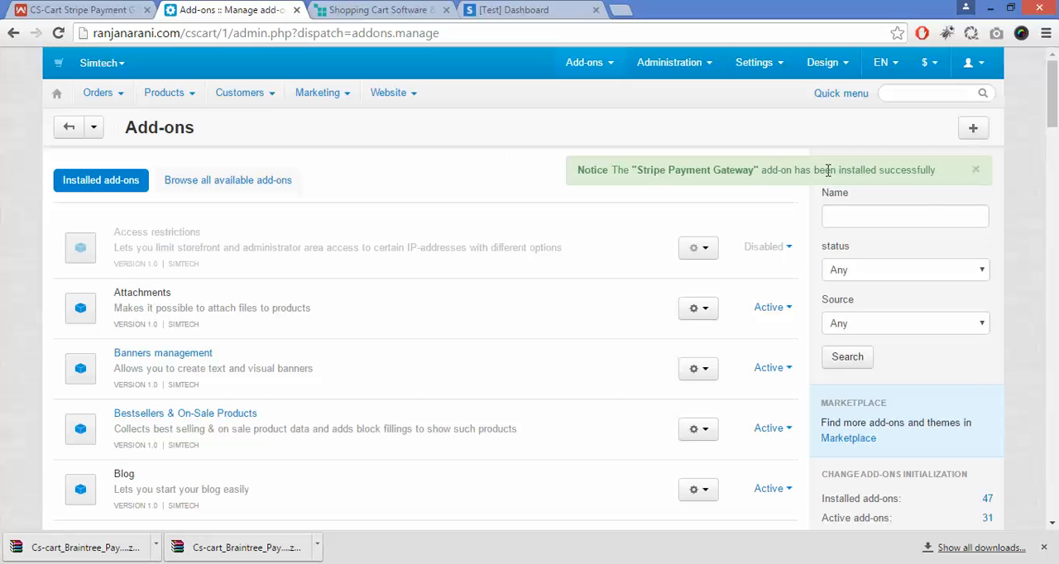
Step: Filter the installed add-ons by the name "strip" and open the settings of Stripe Payment Gateway
{"action": "left_click", "coordinate": [916, 214]}
{"action": "type", "text": "s"}
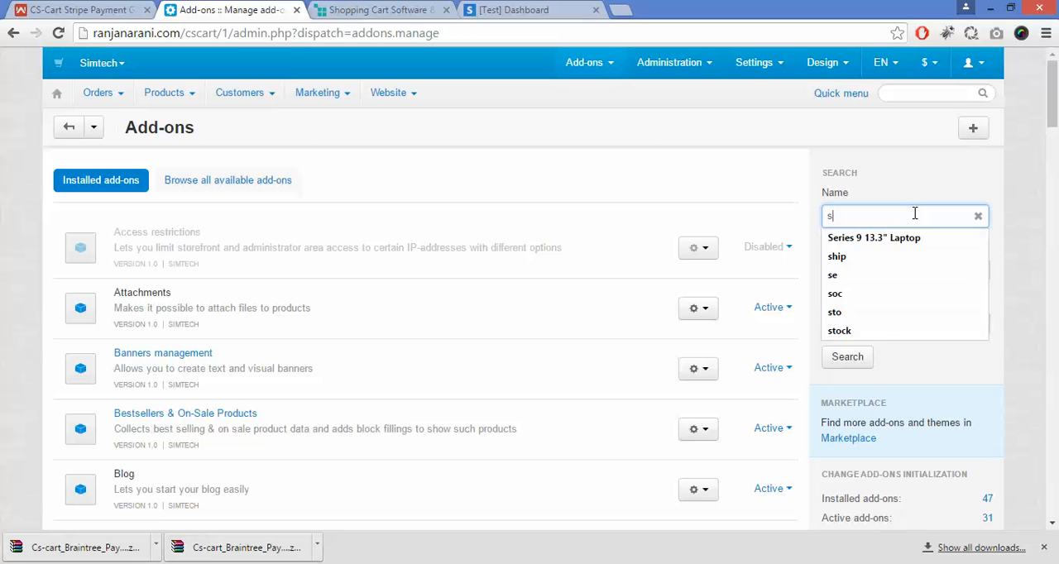
{"action": "type", "text": "trip"}
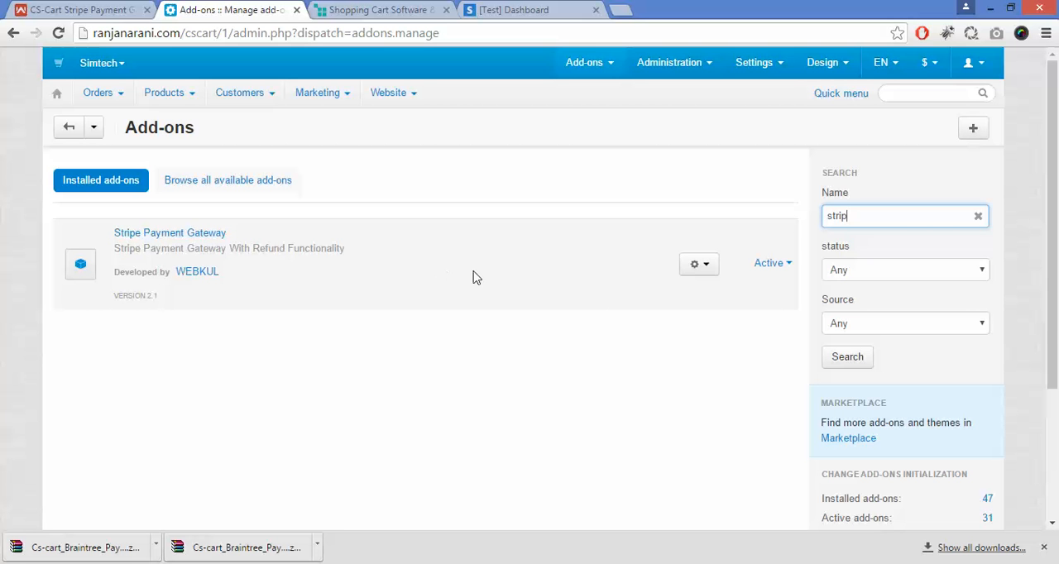
{"action": "left_click", "coordinate": [700, 278]}
{"action": "left_click", "coordinate": [677, 293]}
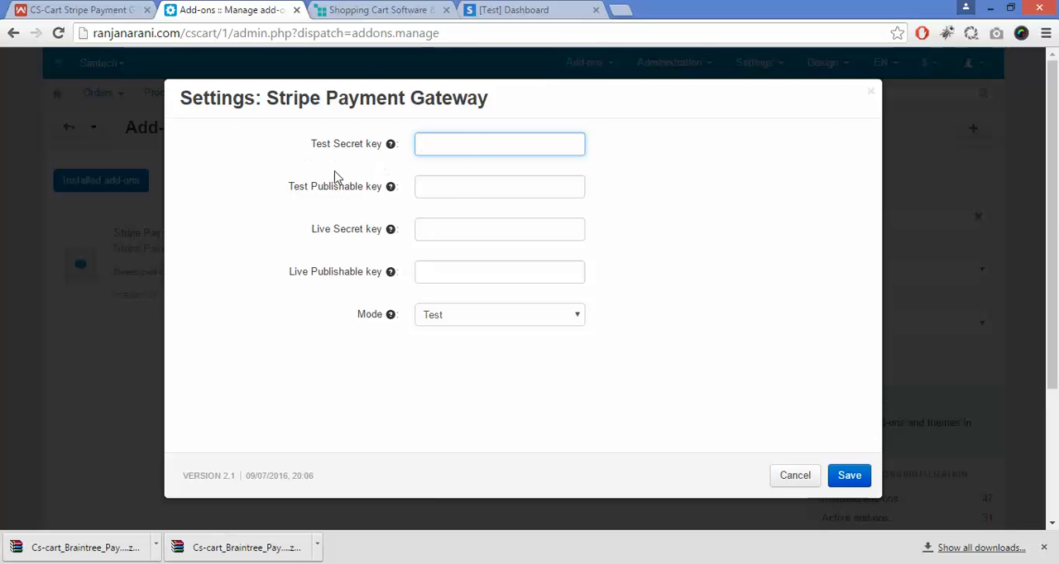
Step: Switch to the Stripe dashboard and open the API keys in the account settings
{"action": "left_click", "coordinate": [541, 9]}
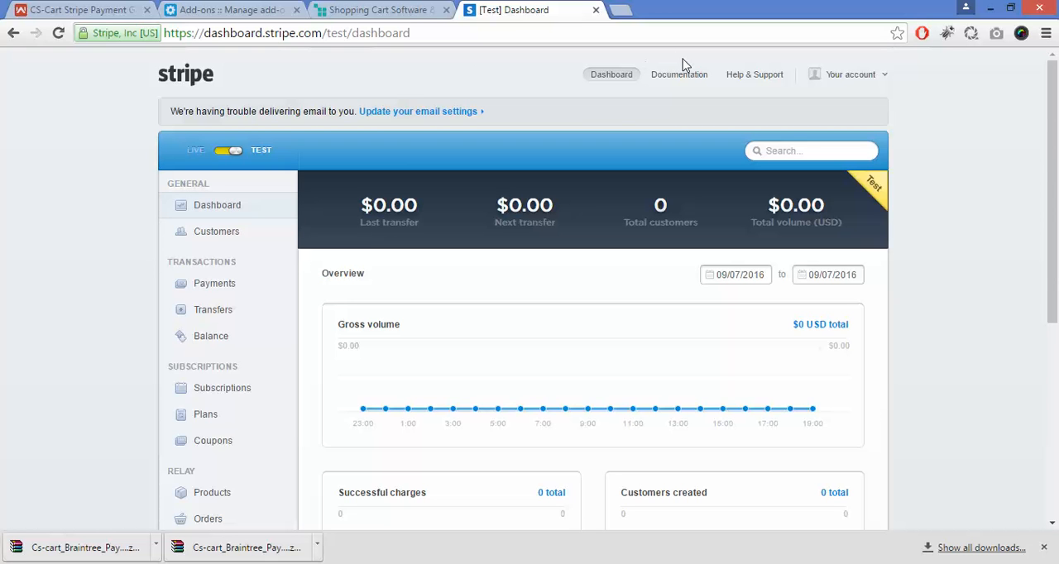
{"action": "left_click", "coordinate": [841, 78]}
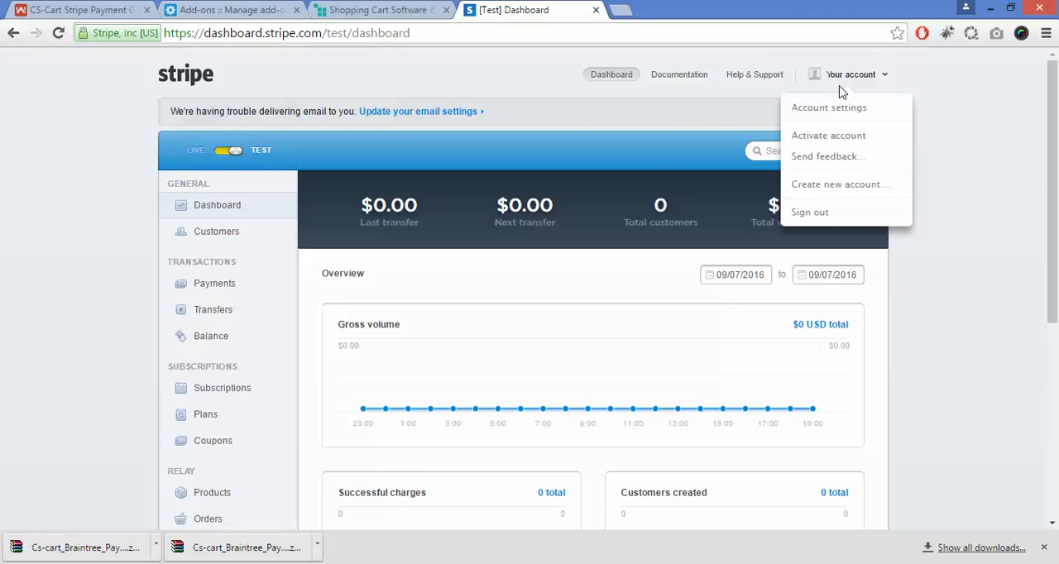
{"action": "left_click", "coordinate": [840, 109]}
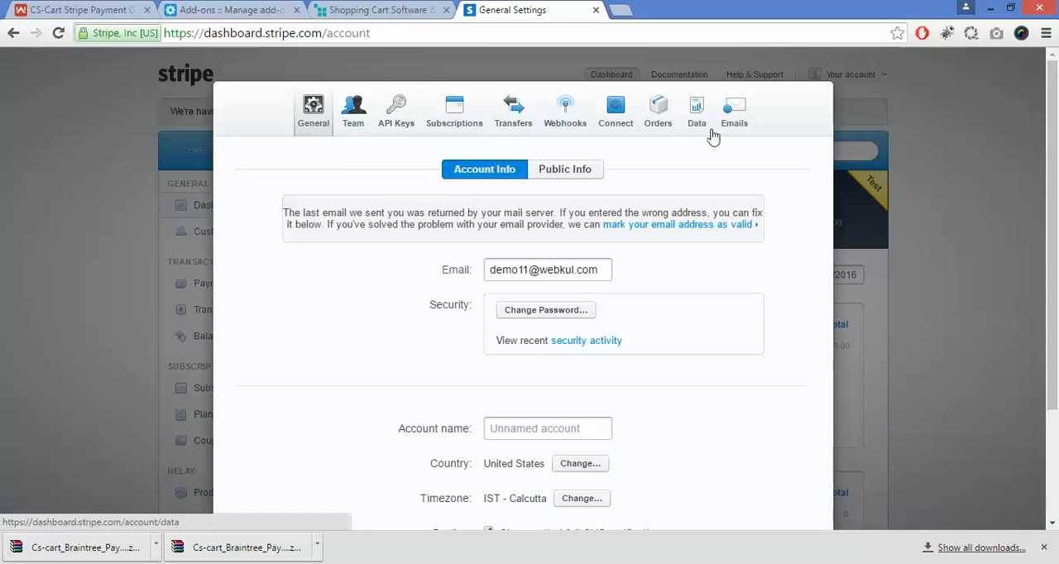
{"action": "left_click", "coordinate": [396, 122]}
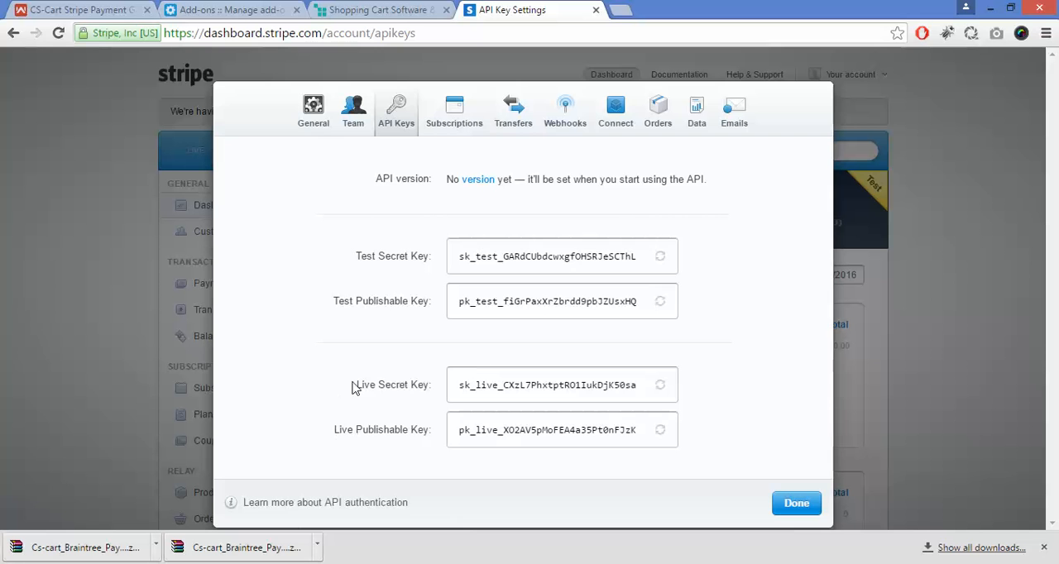
Step: Copy the test secret key from Stripe and paste it into the add-on's Test Secret key field in CS-Cart
{"action": "triple_click", "coordinate": [587, 256]}
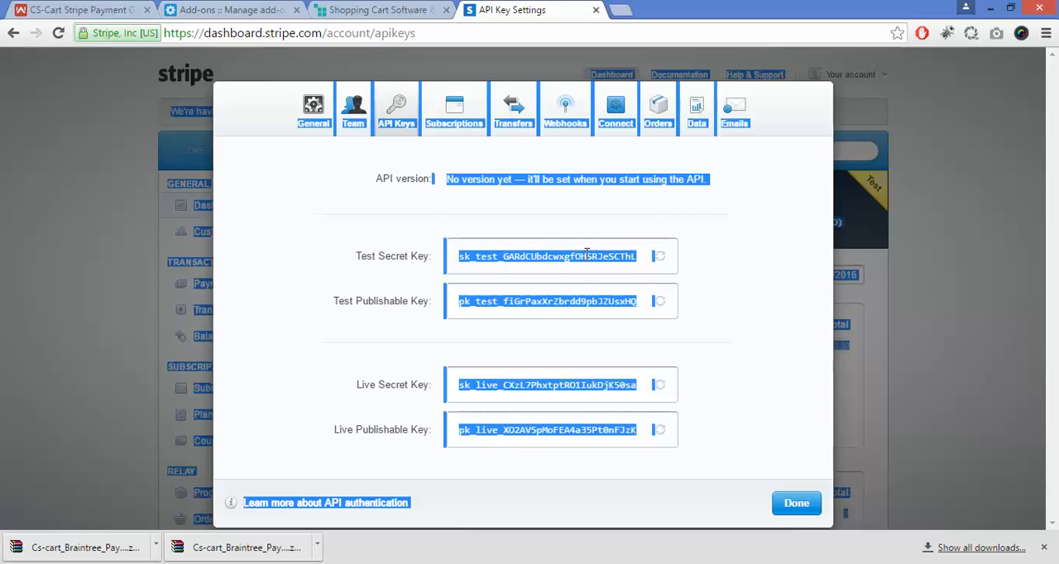
{"action": "left_click", "coordinate": [587, 256]}
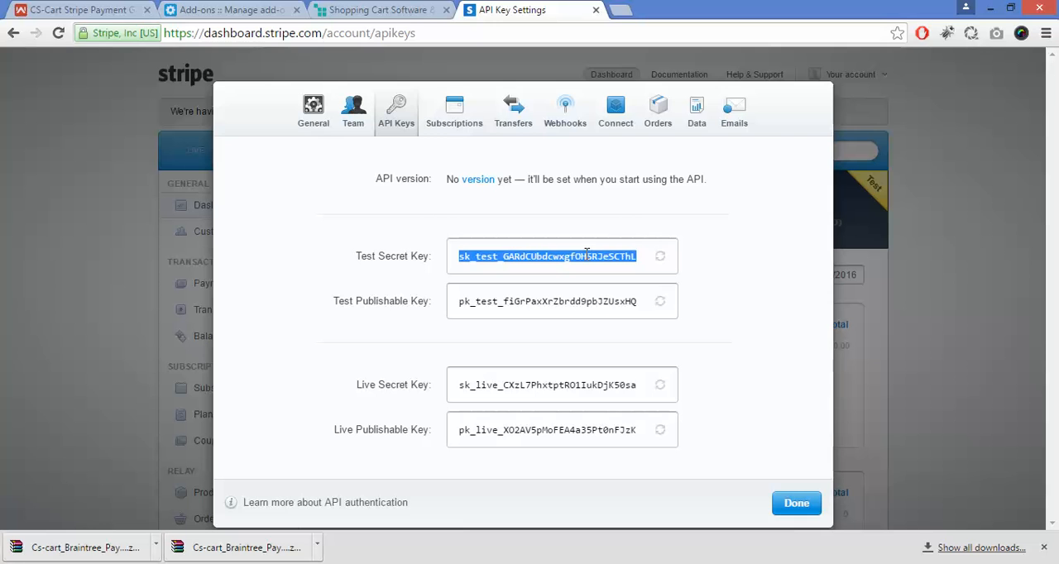
{"action": "left_click", "coordinate": [261, 8]}
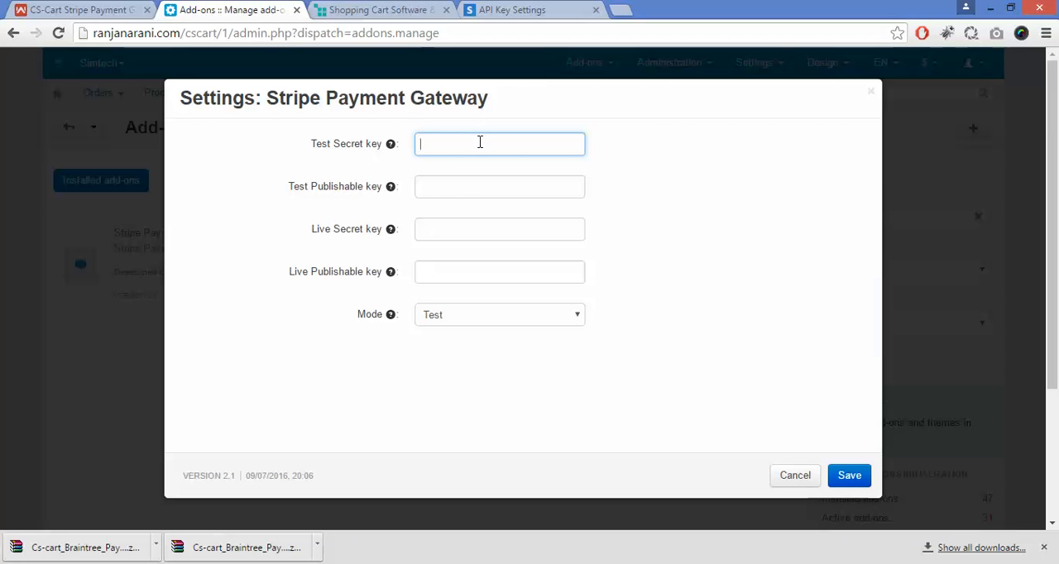
{"action": "key", "text": "ctrl+v"}
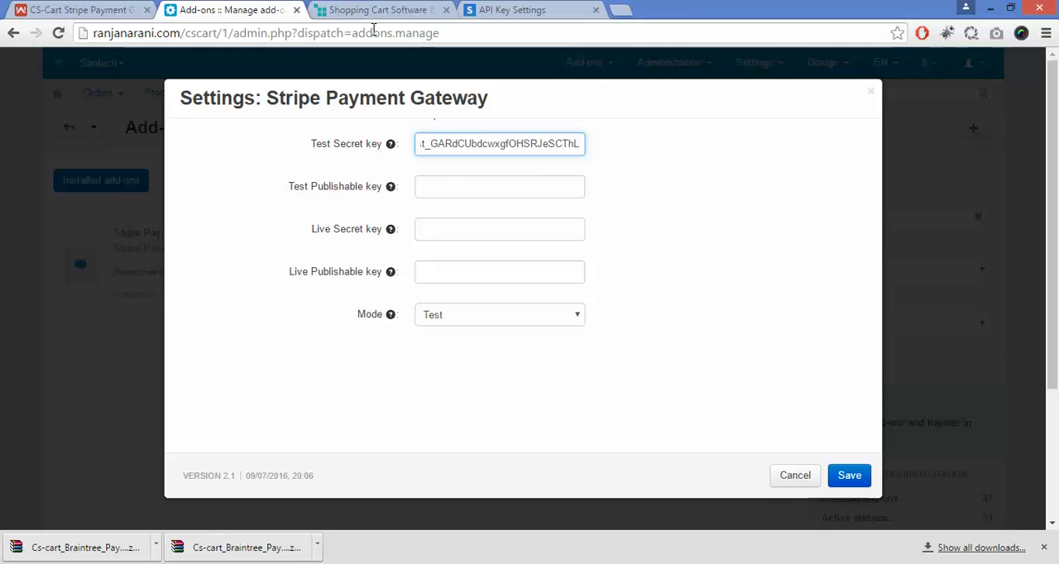
Step: Copy Stripe's test publishable key into the Test Publishable key field of the CS-Cart add-on settings
{"action": "left_click", "coordinate": [509, 10]}
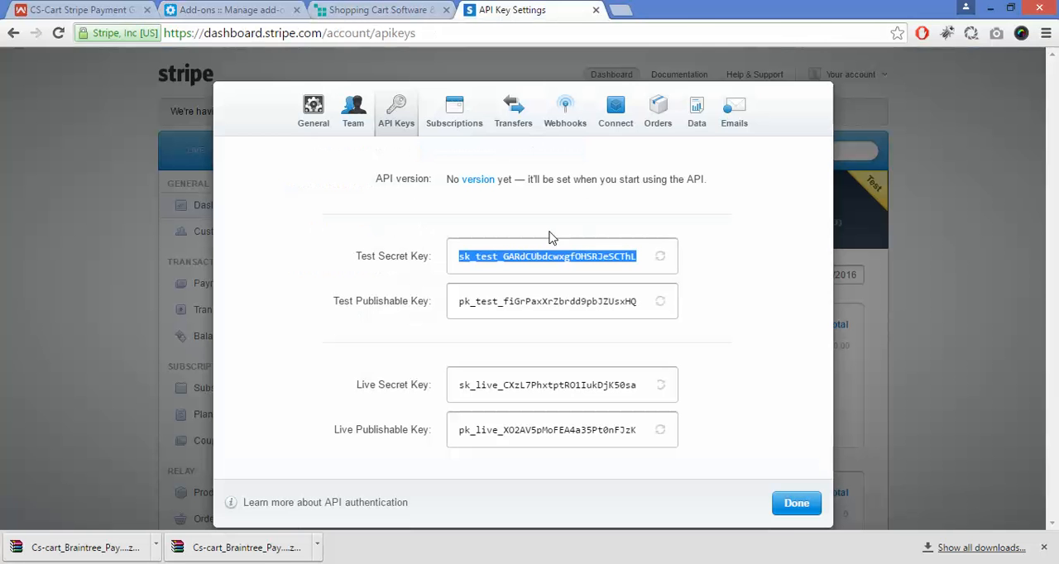
{"action": "left_click_drag", "start_coordinate": [461, 308], "coordinate": [665, 316]}
{"action": "key", "text": "ctrl+c"}
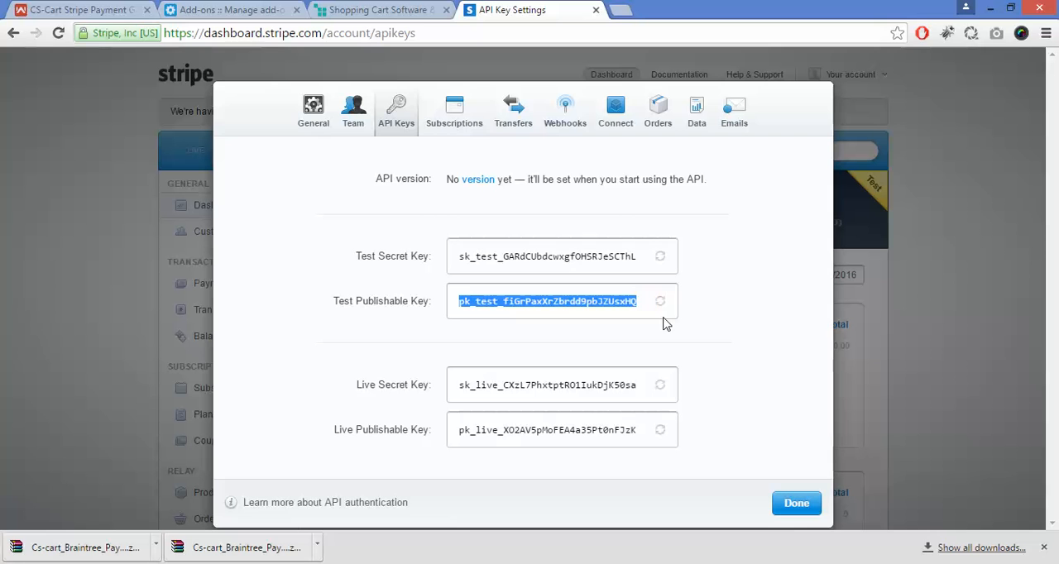
{"action": "left_click", "coordinate": [232, 10]}
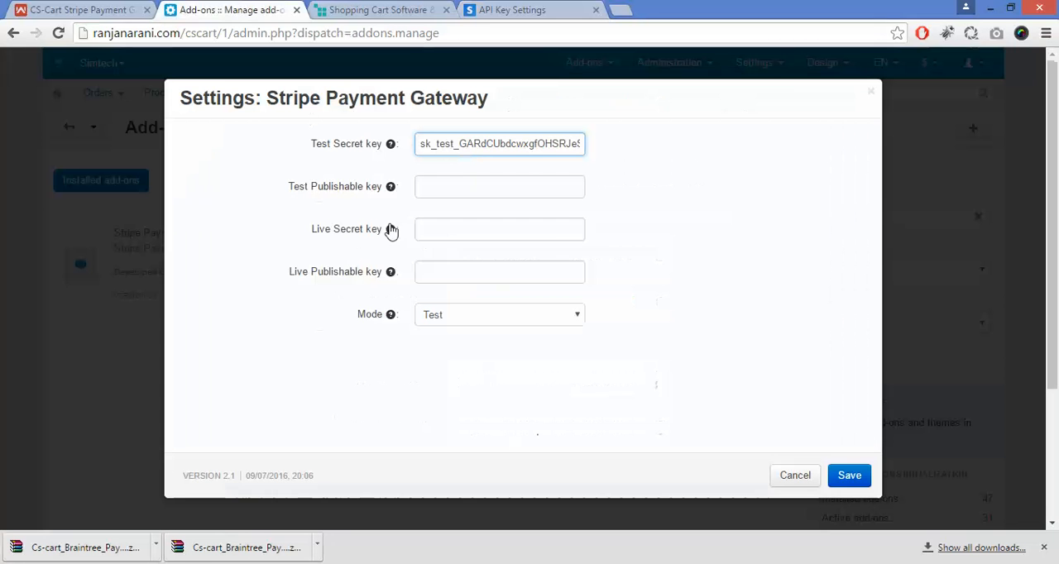
{"action": "left_click", "coordinate": [467, 190]}
{"action": "key", "text": "ctrl+v"}
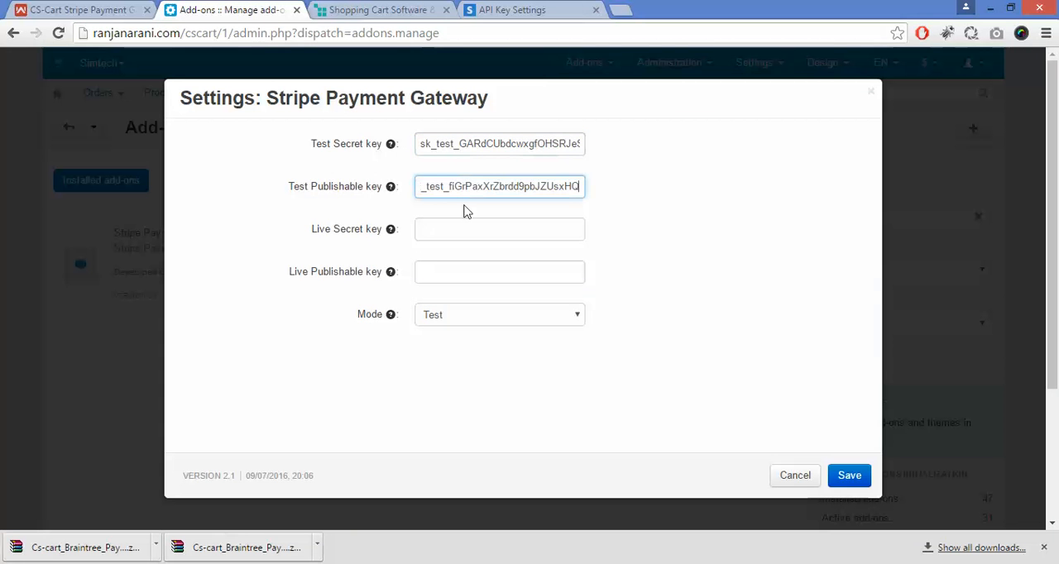
Step: Copy Stripe's live secret key into the Live Secret key field of the CS-Cart add-on settings
{"action": "left_click", "coordinate": [500, 10]}
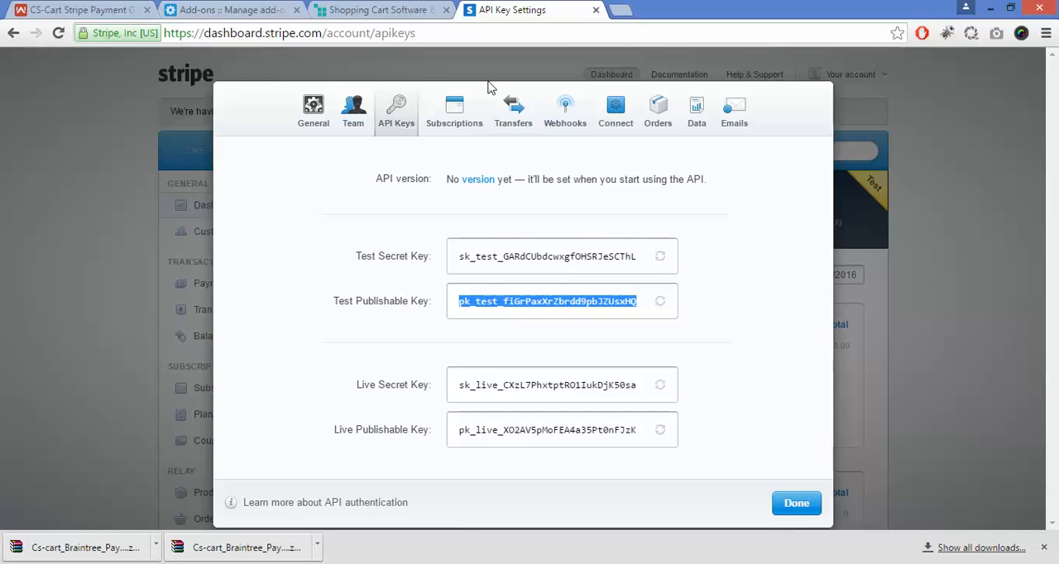
{"action": "left_click", "coordinate": [456, 389]}
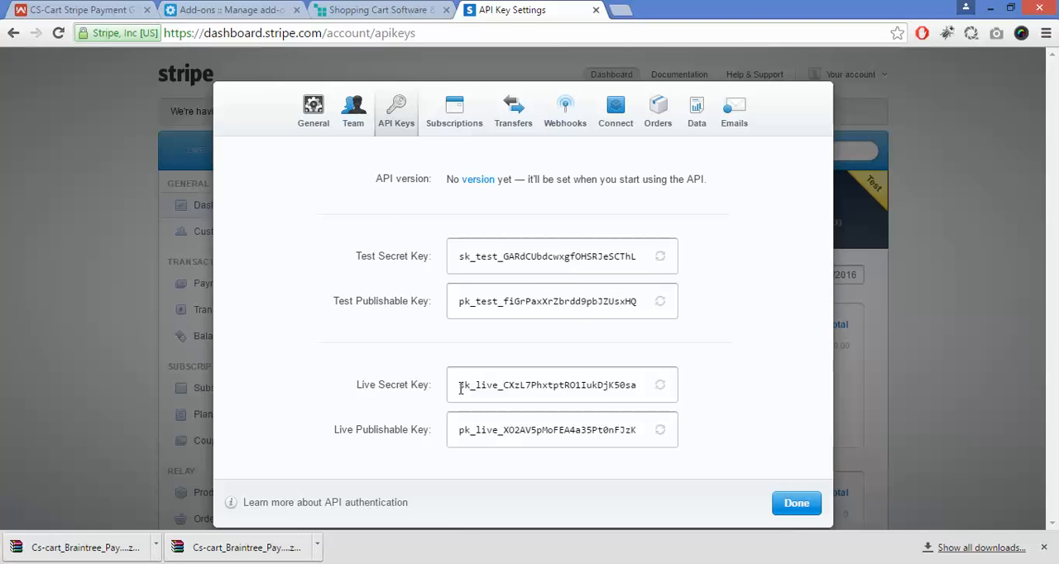
{"action": "left_click_drag", "start_coordinate": [461, 389], "coordinate": [641, 391]}
{"action": "key", "text": "ctrl+c"}
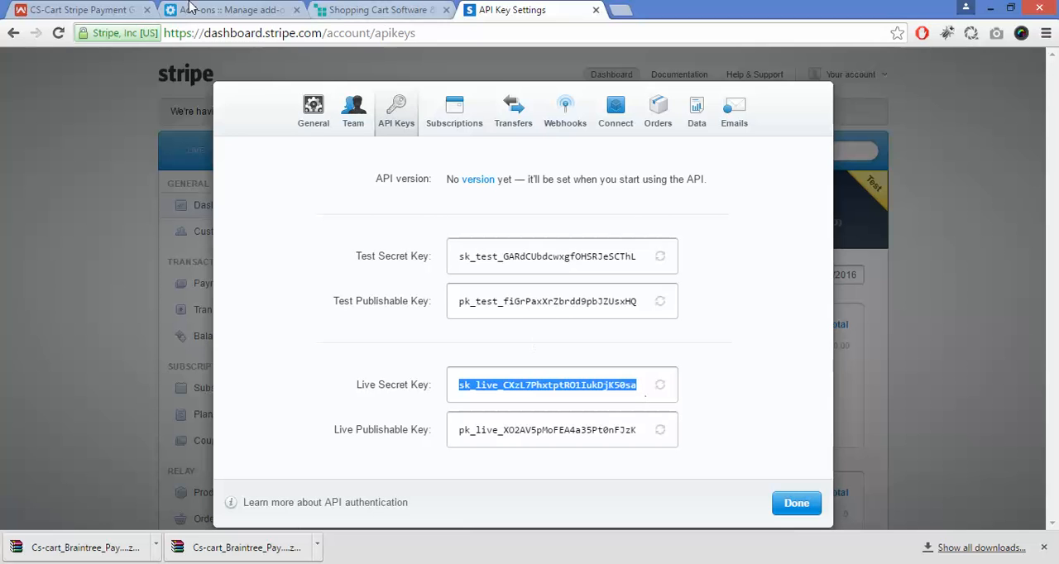
{"action": "left_click", "coordinate": [217, 9]}
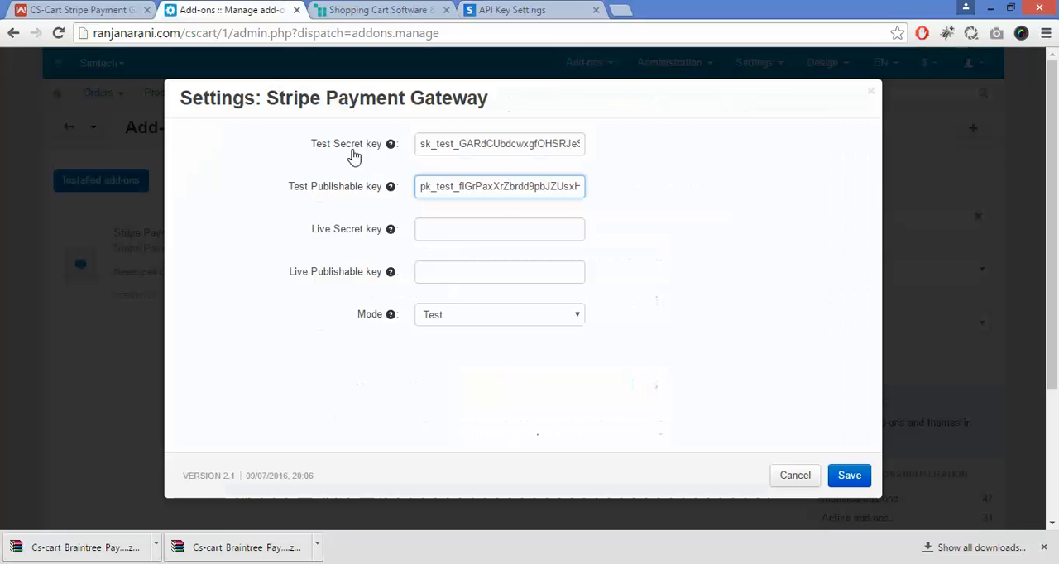
{"action": "left_click", "coordinate": [470, 230]}
{"action": "key", "text": "ctrl+v"}
Step: Copy Stripe's live publishable key into the Live Publishable key field of the CS-Cart add-on settings
{"action": "left_click", "coordinate": [497, 9]}
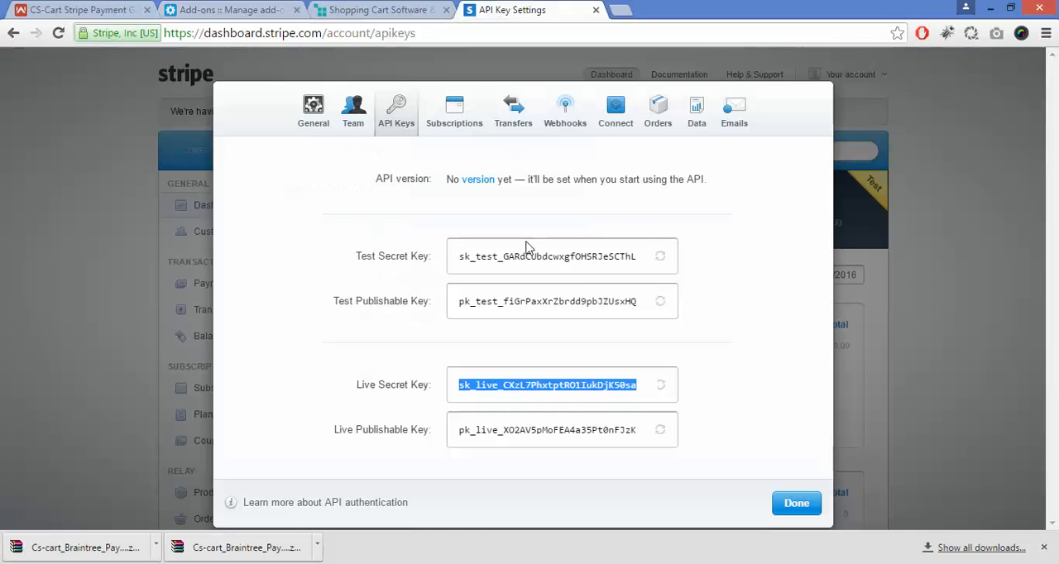
{"action": "left_click", "coordinate": [463, 437]}
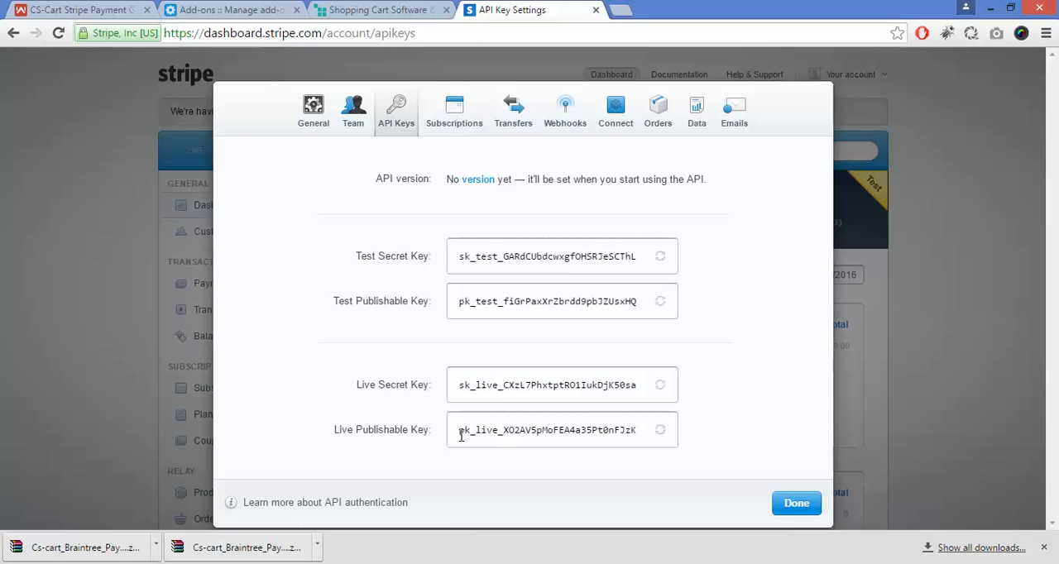
{"action": "double_click", "coordinate": [603, 435]}
{"action": "key", "text": "ctrl+c"}
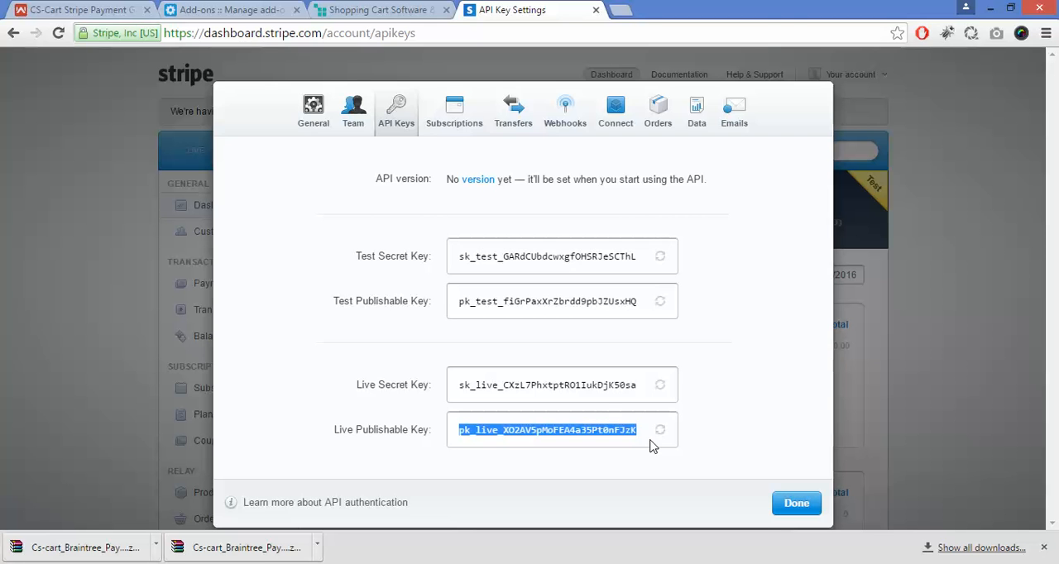
{"action": "left_click", "coordinate": [232, 10]}
{"action": "left_click", "coordinate": [475, 274]}
{"action": "key", "text": "ctrl+v"}
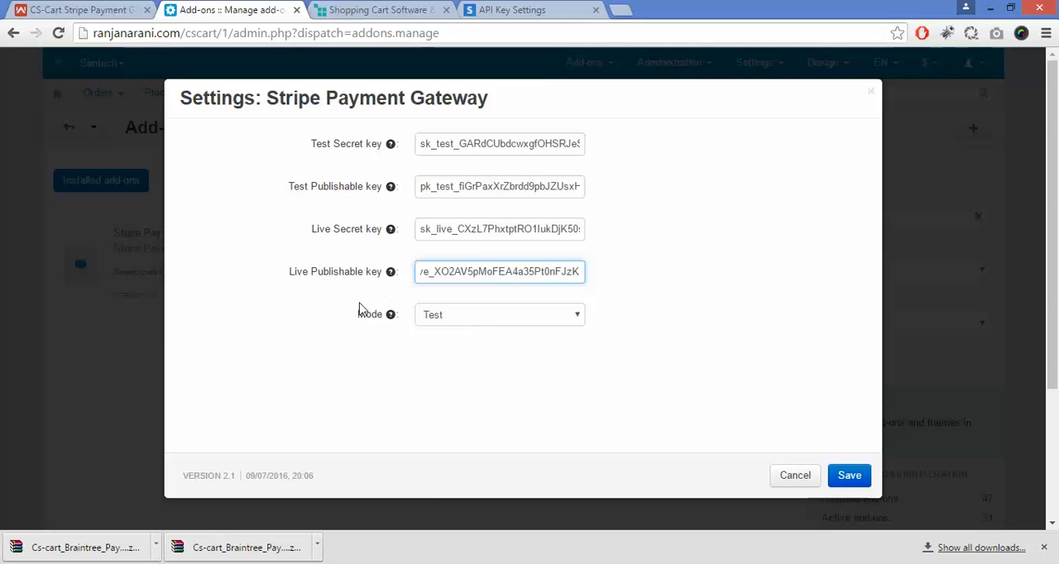
Step: Choose Test as the Stripe Payment Gateway mode and save the add-on settings
{"action": "mouse_move", "coordinate": [396, 323]}
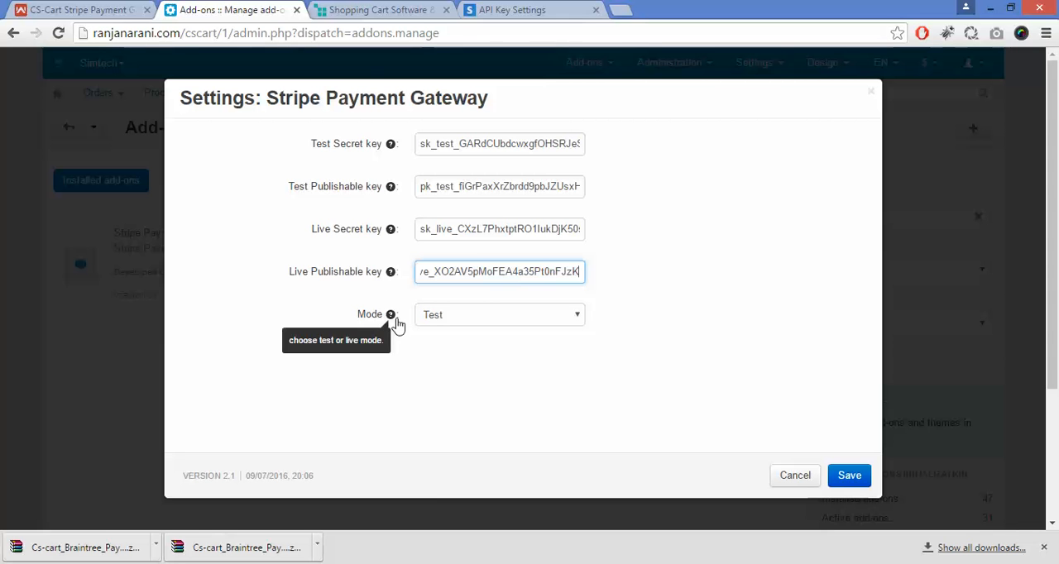
{"action": "left_click", "coordinate": [449, 322]}
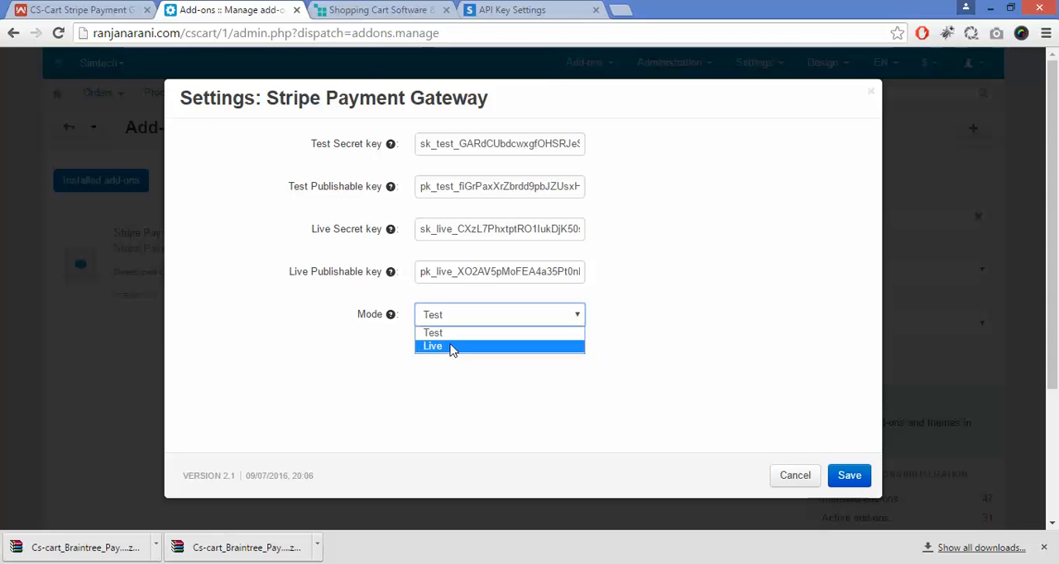
{"action": "left_click", "coordinate": [459, 338]}
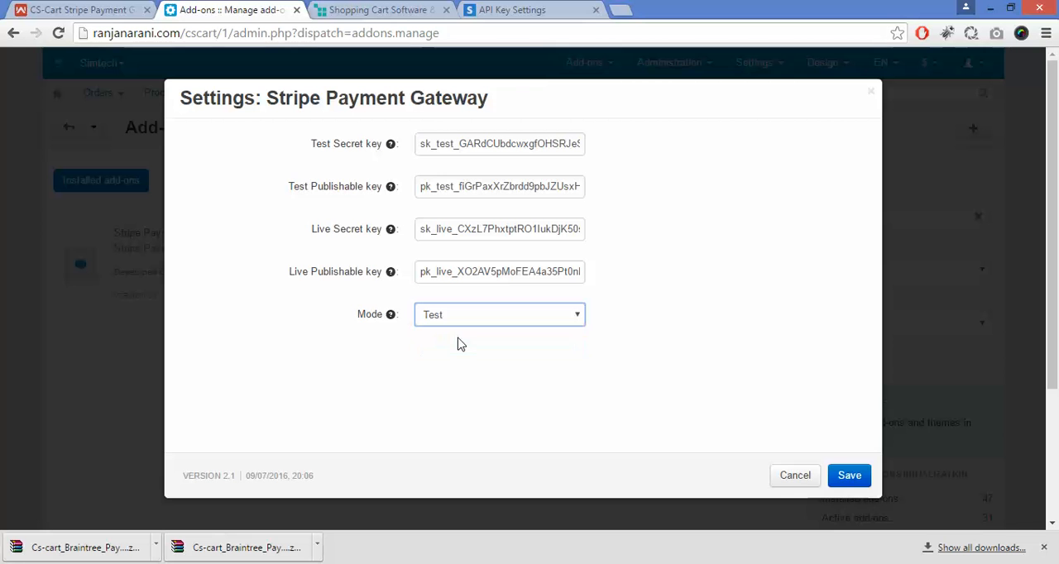
{"action": "left_click", "coordinate": [848, 480]}
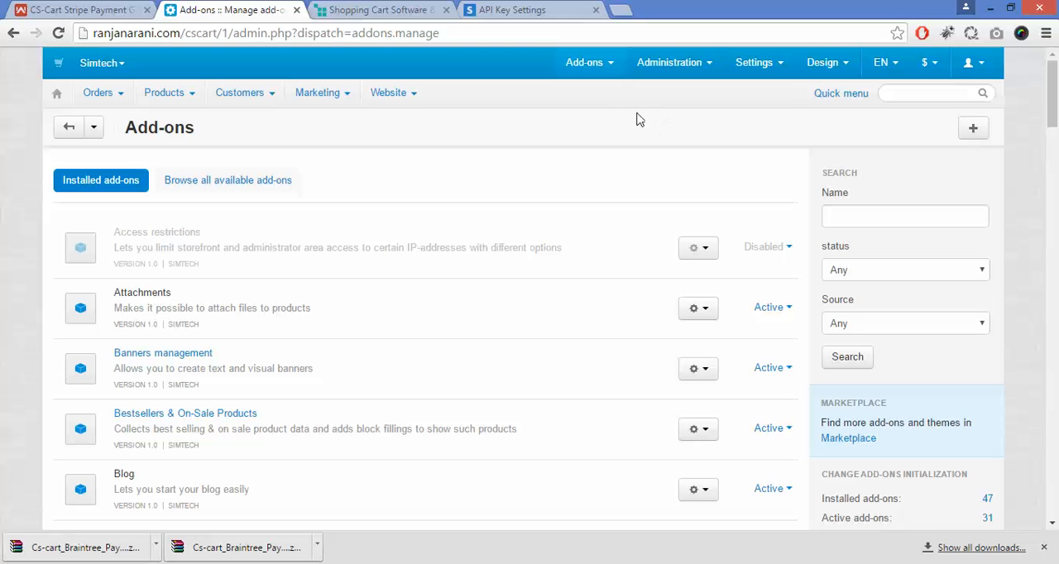
Step: Open the store's payment methods and start adding a new payment method
{"action": "mouse_move", "coordinate": [669, 76]}
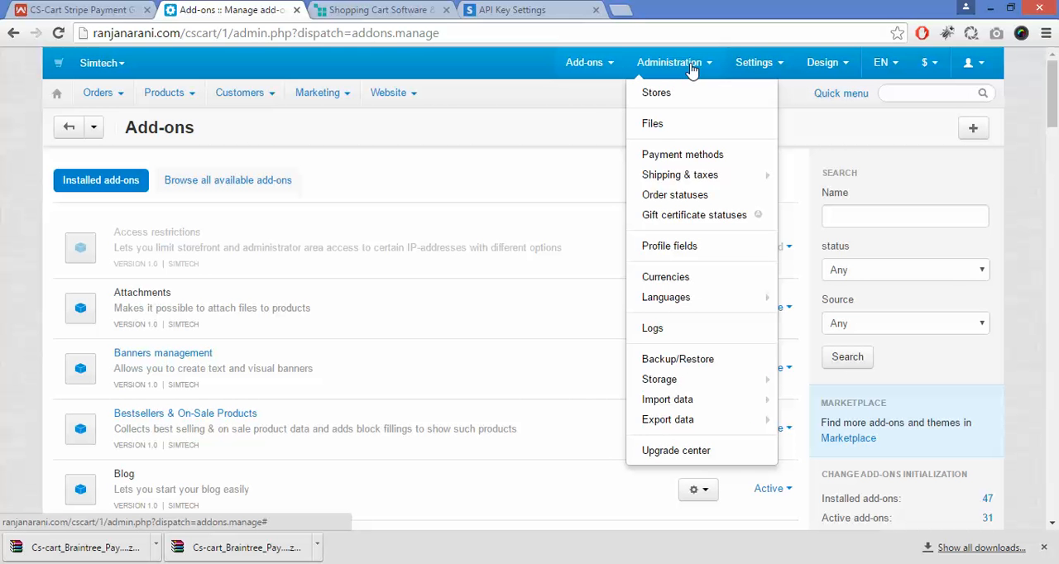
{"action": "left_click", "coordinate": [708, 155]}
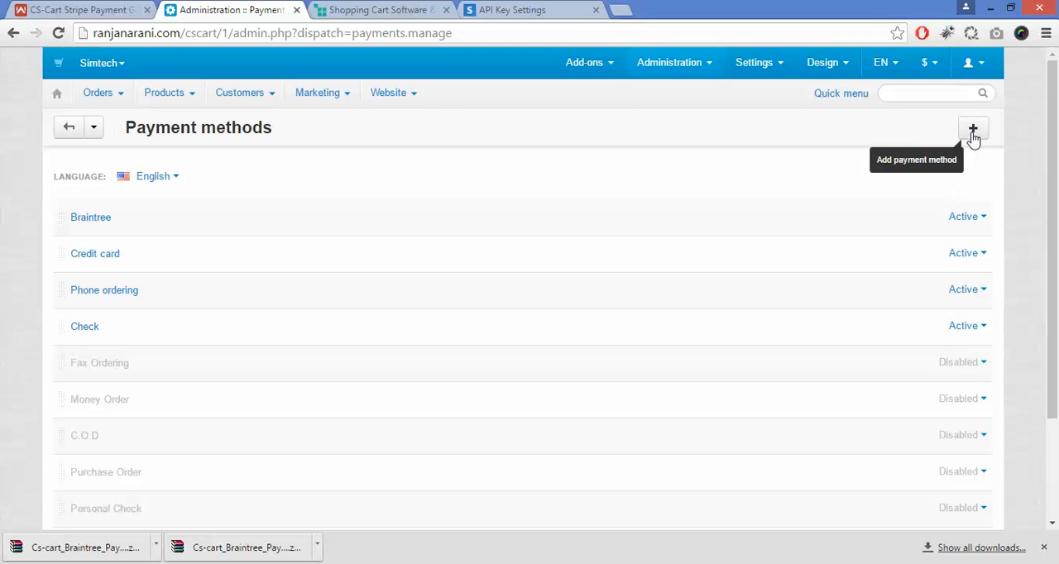
{"action": "left_click", "coordinate": [974, 138]}
{"action": "left_click", "coordinate": [974, 131]}
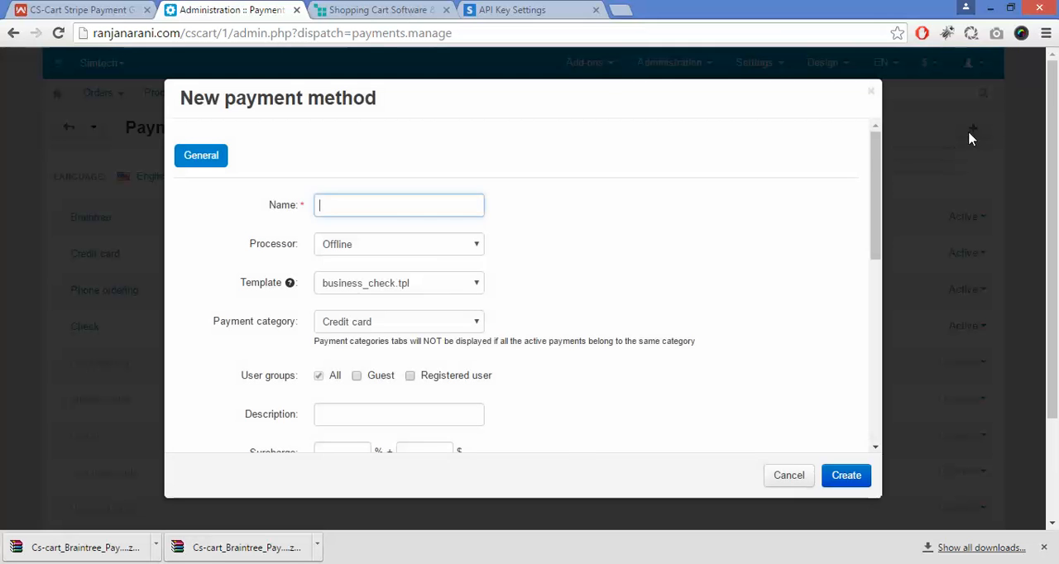
Step: Name the new payment method "Stripe PayMent Gateway"
{"action": "left_click", "coordinate": [460, 204]}
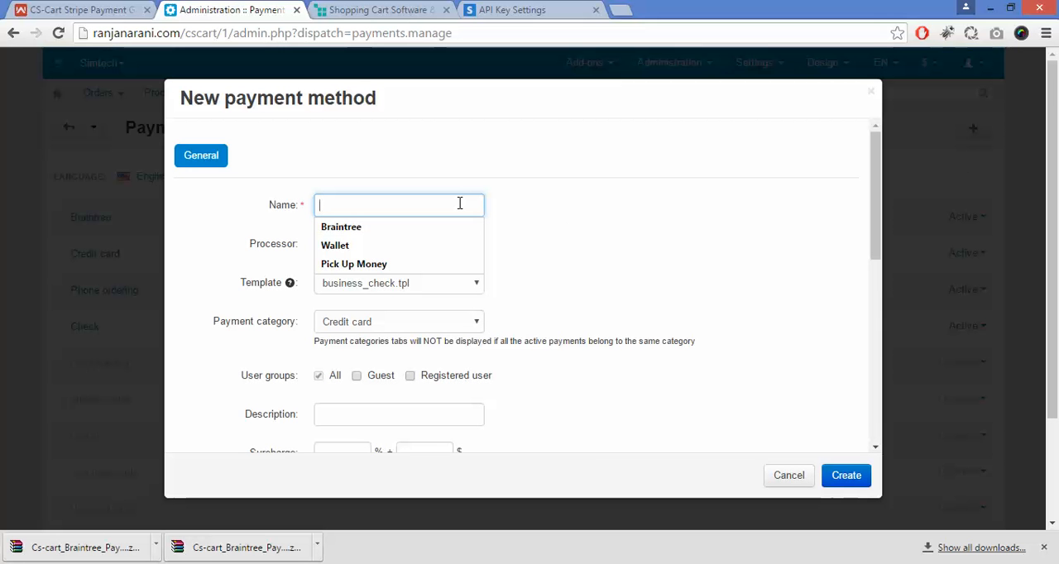
{"action": "type", "text": "Stri"}
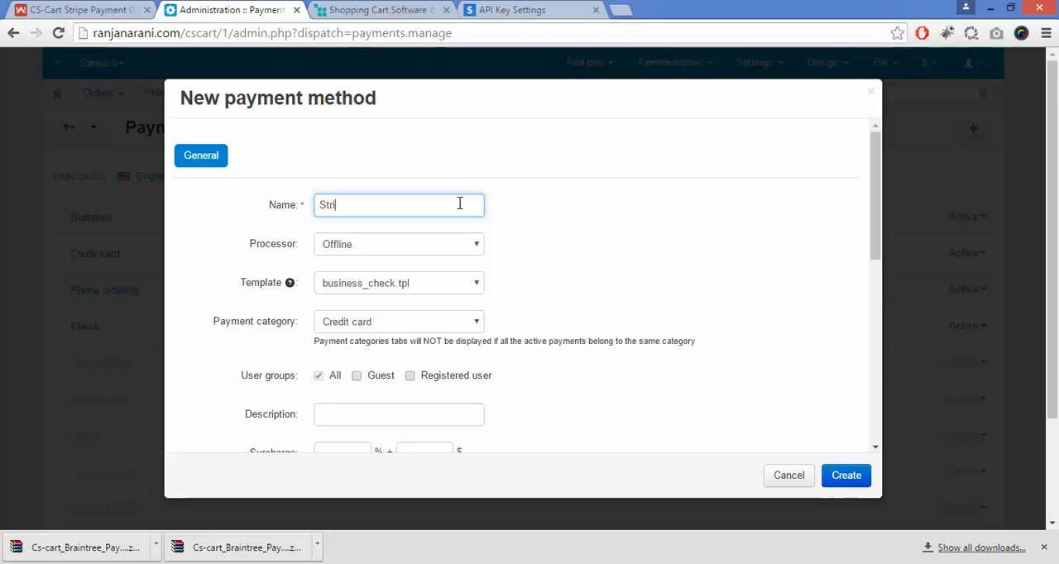
{"action": "type", "text": "pe"}
{"action": "key", "text": "Tab"}
{"action": "key", "text": "s"}
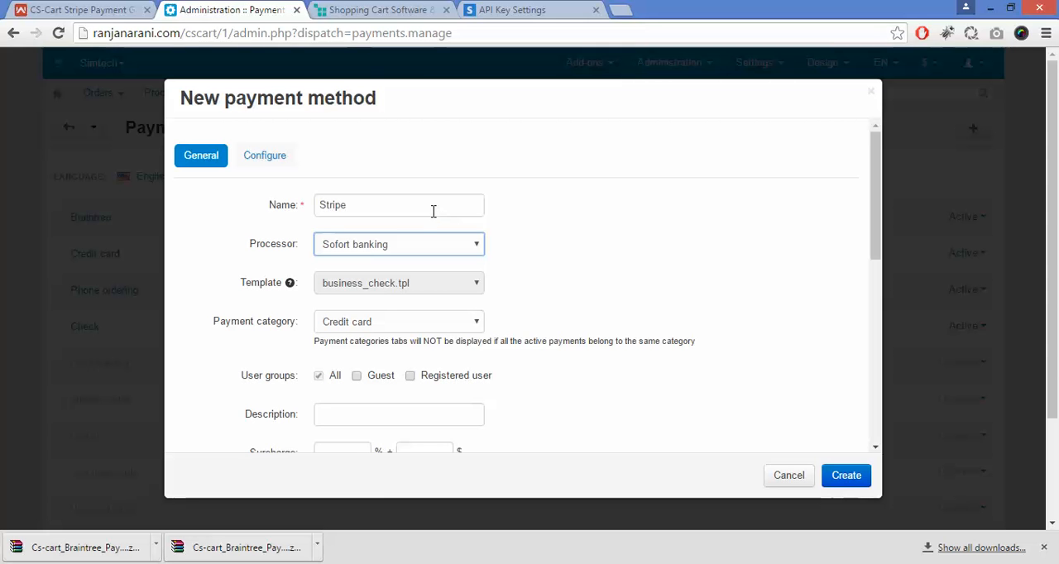
{"action": "left_click", "coordinate": [433, 211]}
{"action": "type", "text": "Pay"}
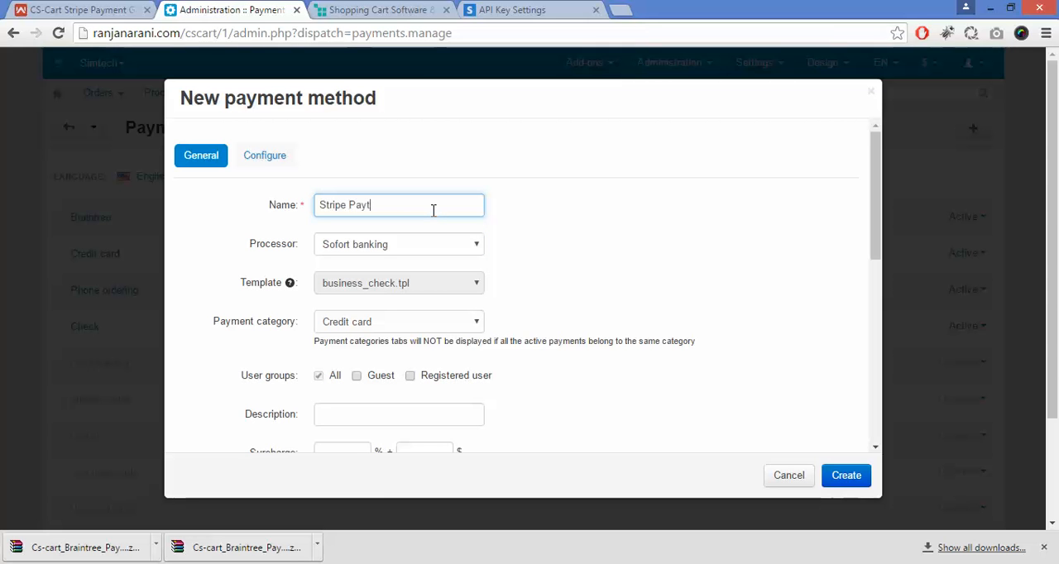
{"action": "type", "text": "Ment Gateway"}
Step: Set the new payment method's processor to Stripe Payment Gateway
{"action": "left_click", "coordinate": [429, 247]}
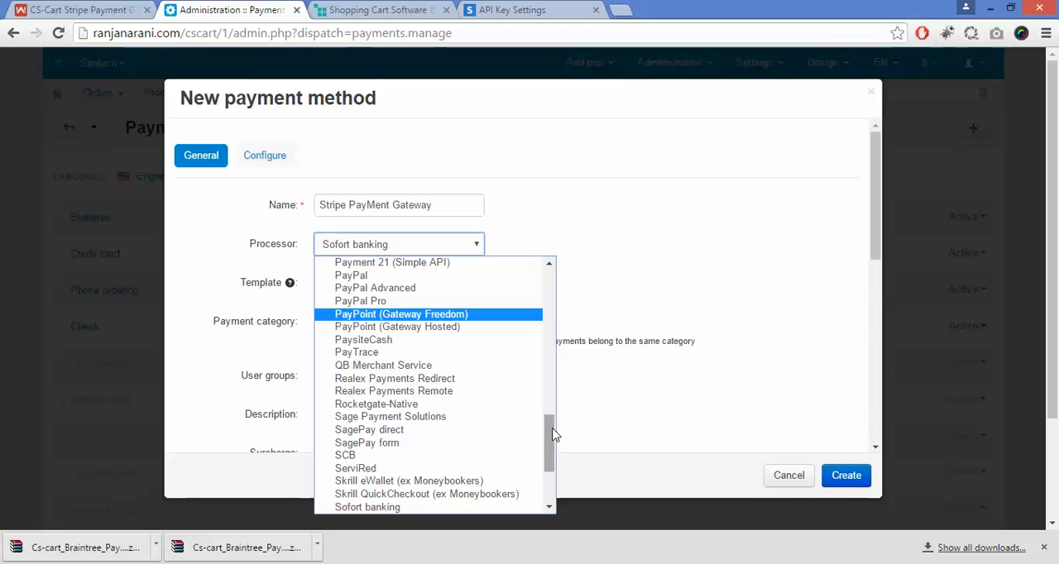
{"action": "scroll", "coordinate": [550, 360], "scroll_direction": "up", "scroll_amount": 5}
{"action": "type", "text": "st"}
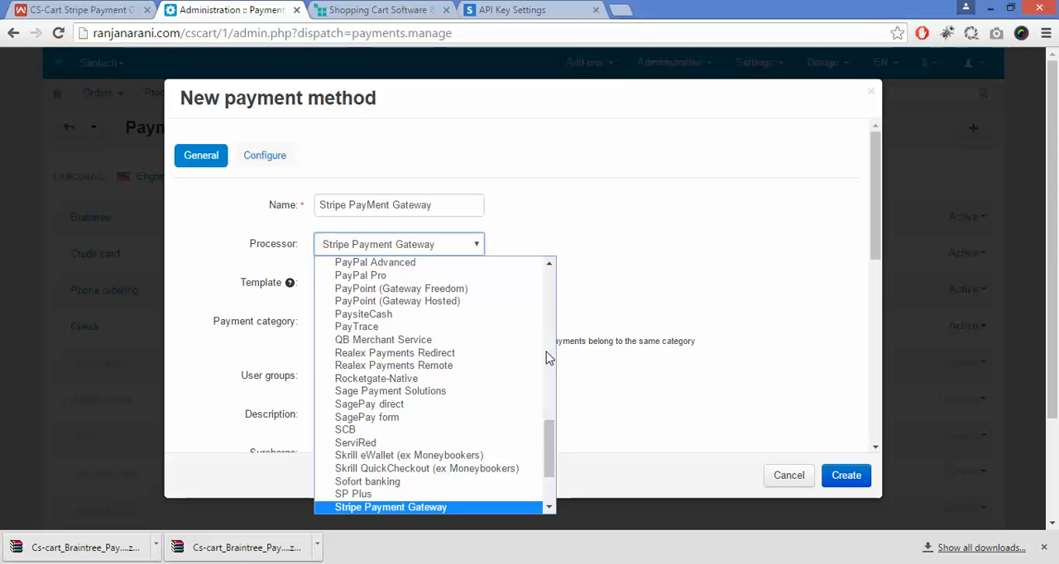
{"action": "key", "text": "Return"}
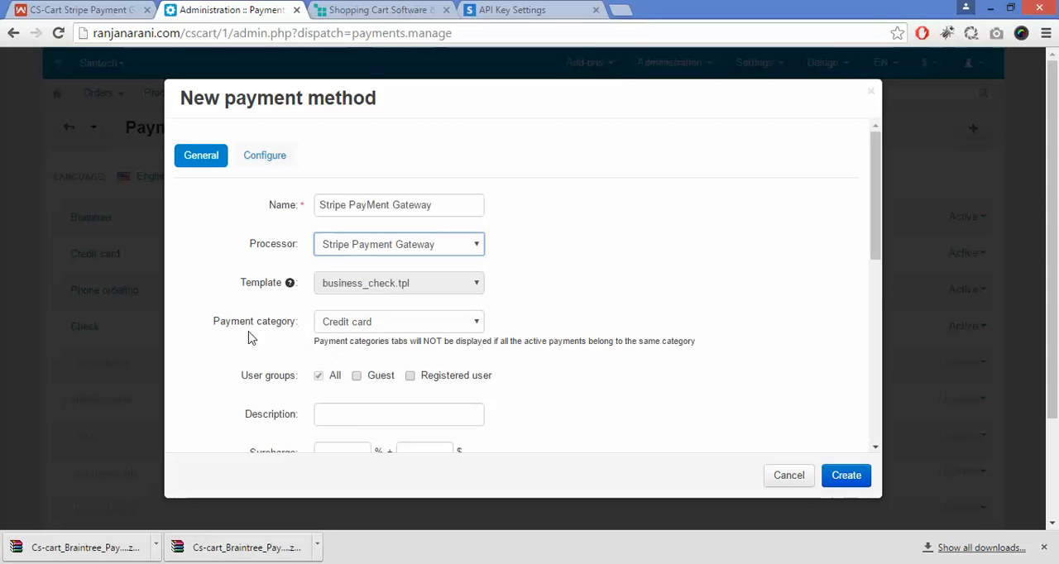
Step: Choose Credit card as the payment category and create the payment method
{"action": "left_click_drag", "start_coordinate": [212, 331], "coordinate": [294, 332]}
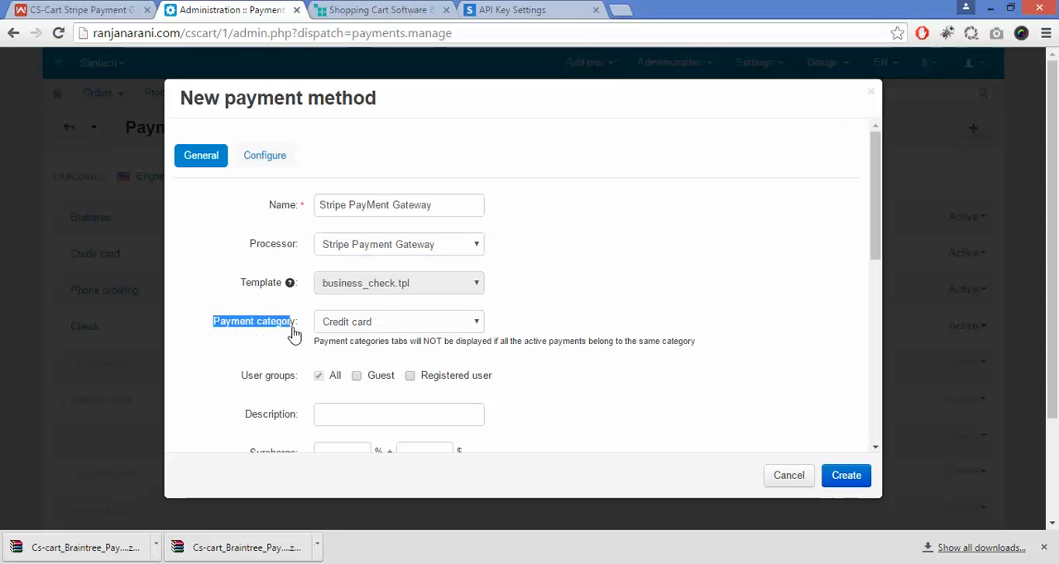
{"action": "left_click", "coordinate": [294, 332]}
{"action": "left_click", "coordinate": [450, 327]}
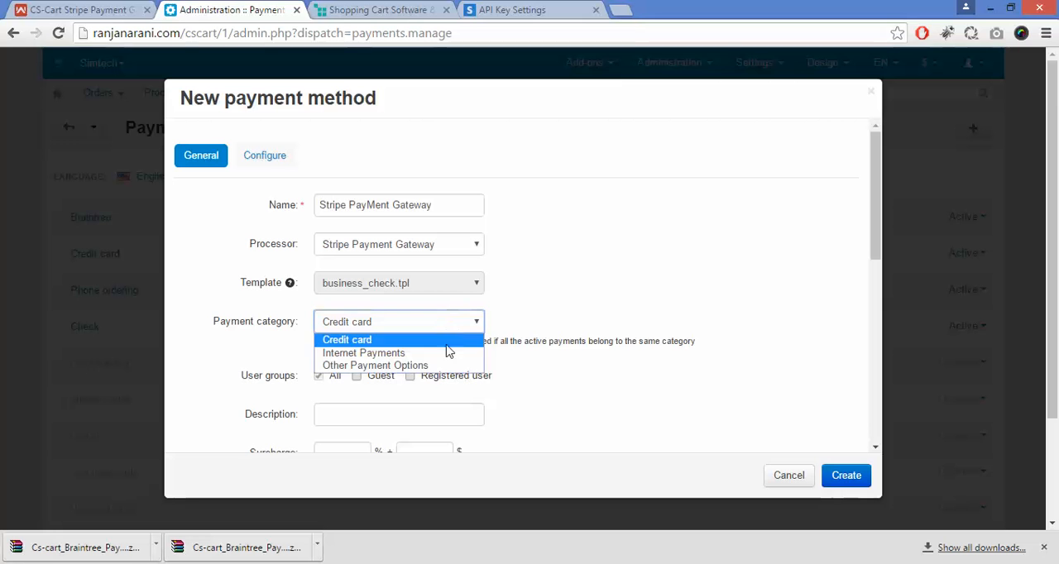
{"action": "left_click", "coordinate": [447, 345]}
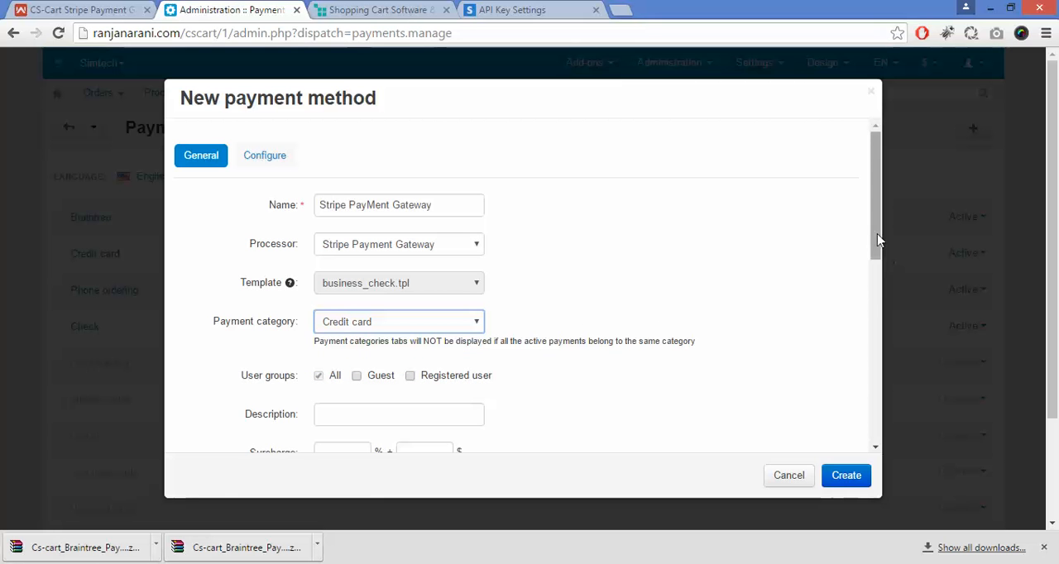
{"action": "scroll", "coordinate": [876, 284], "scroll_direction": "down", "scroll_amount": 1}
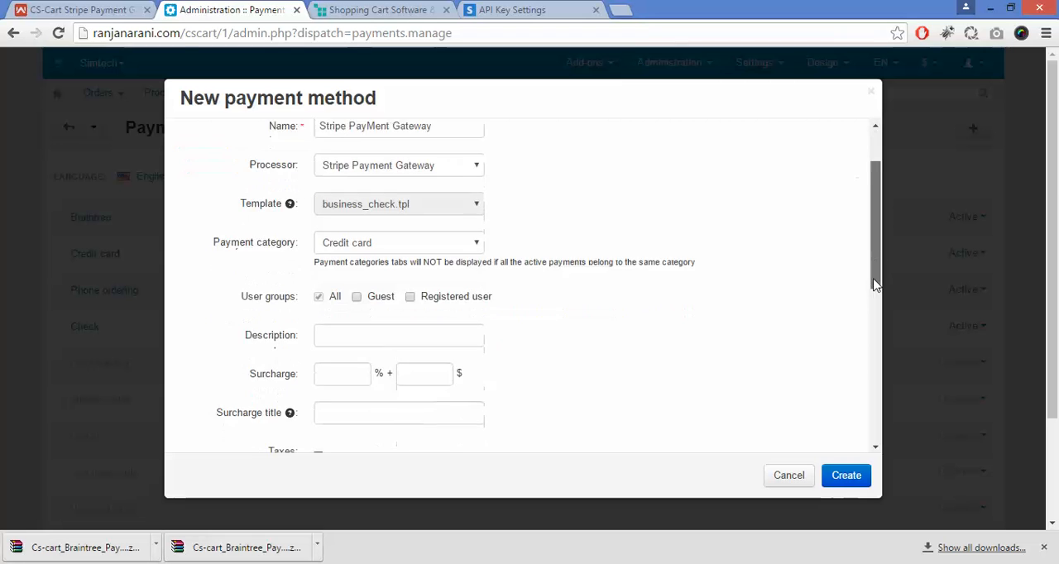
{"action": "left_click_drag", "start_coordinate": [876, 284], "coordinate": [875, 443]}
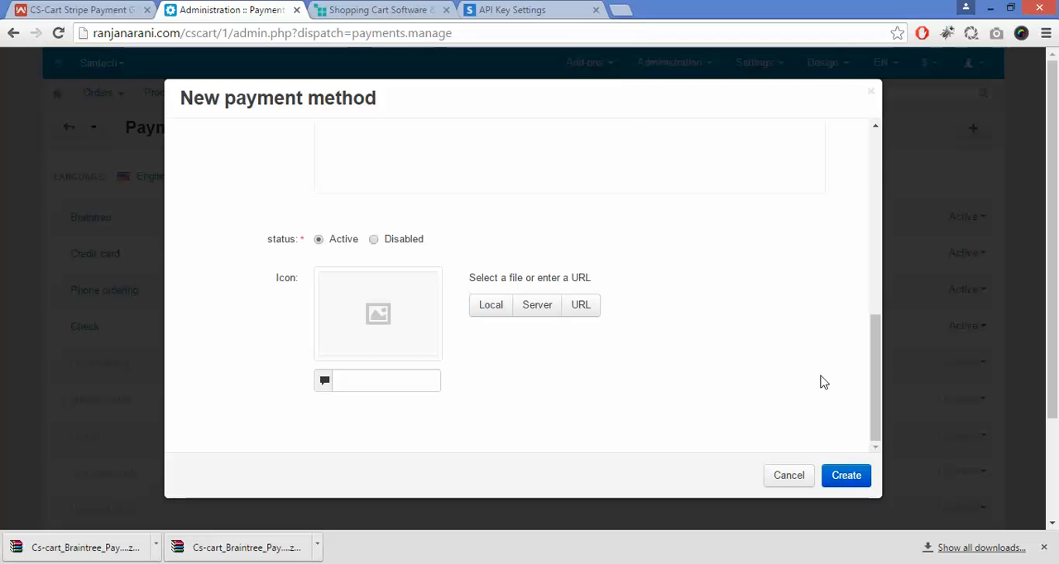
{"action": "left_click", "coordinate": [852, 478]}
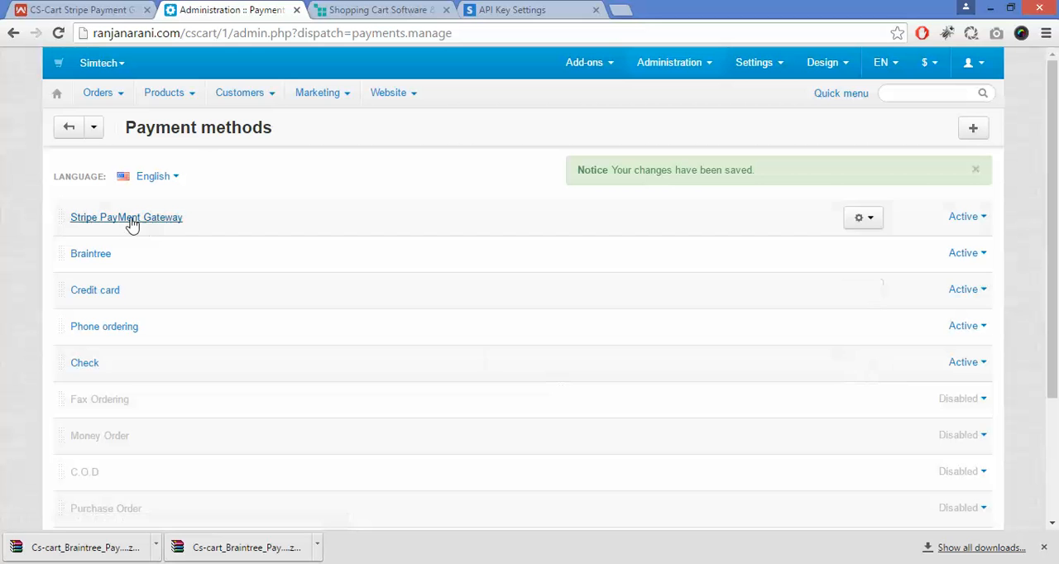
Step: Open the configuration of the Stripe PayMent Gateway payment method and set its default currency to USD: United States Dollar
{"action": "left_click", "coordinate": [129, 220]}
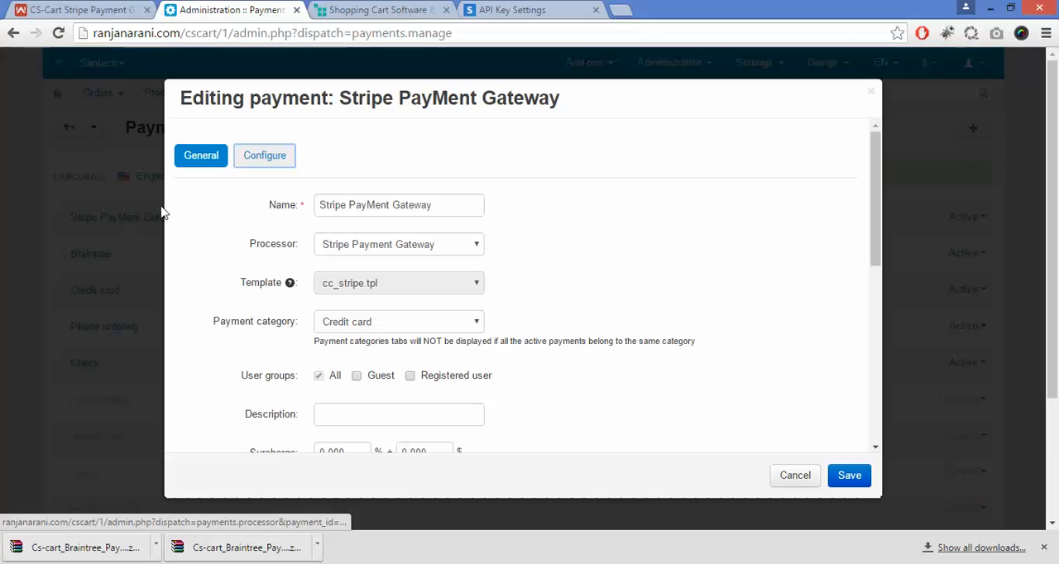
{"action": "left_click", "coordinate": [263, 171]}
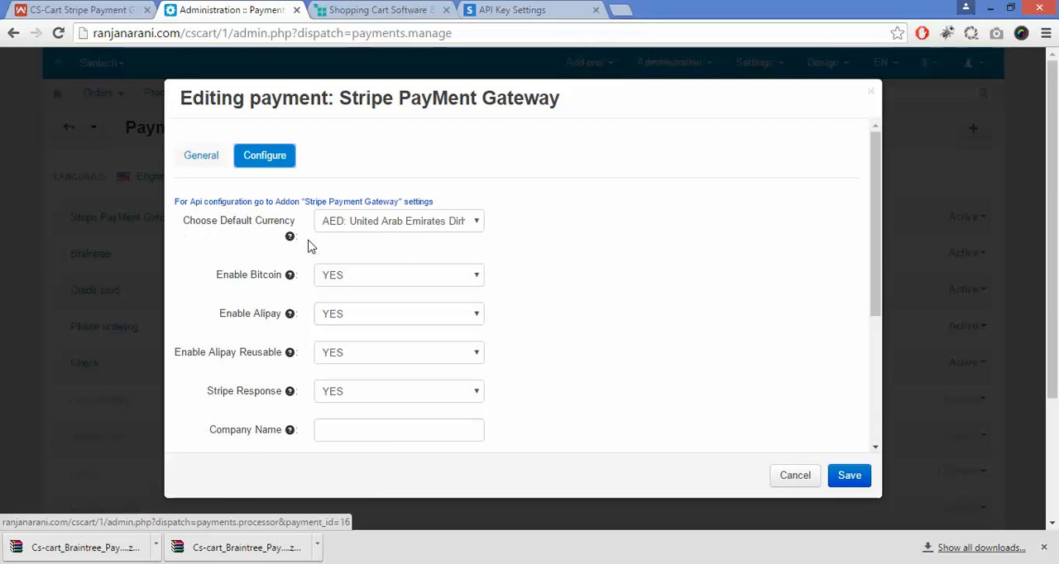
{"action": "left_click", "coordinate": [454, 225]}
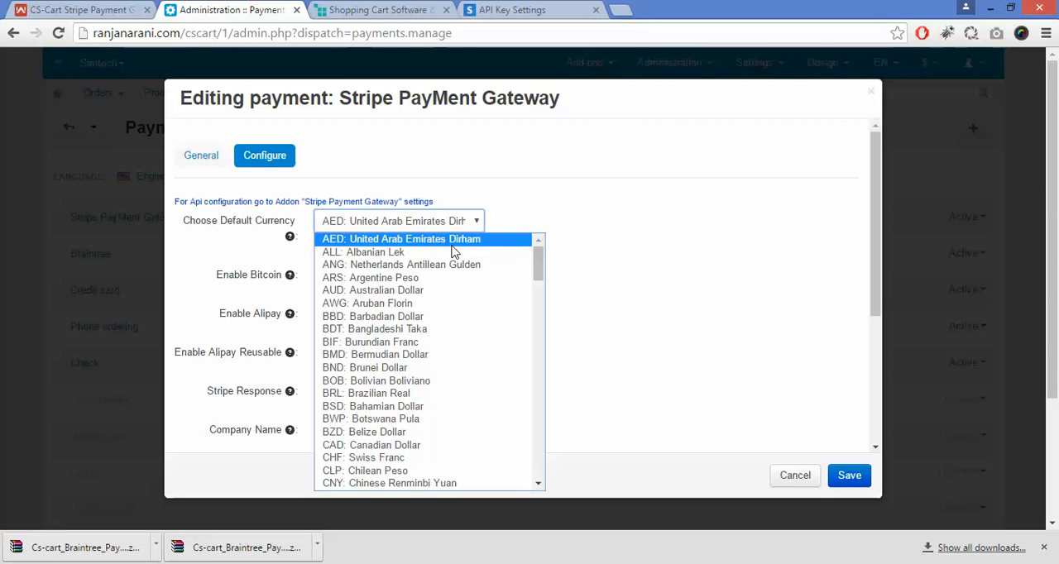
{"action": "key", "text": "u"}
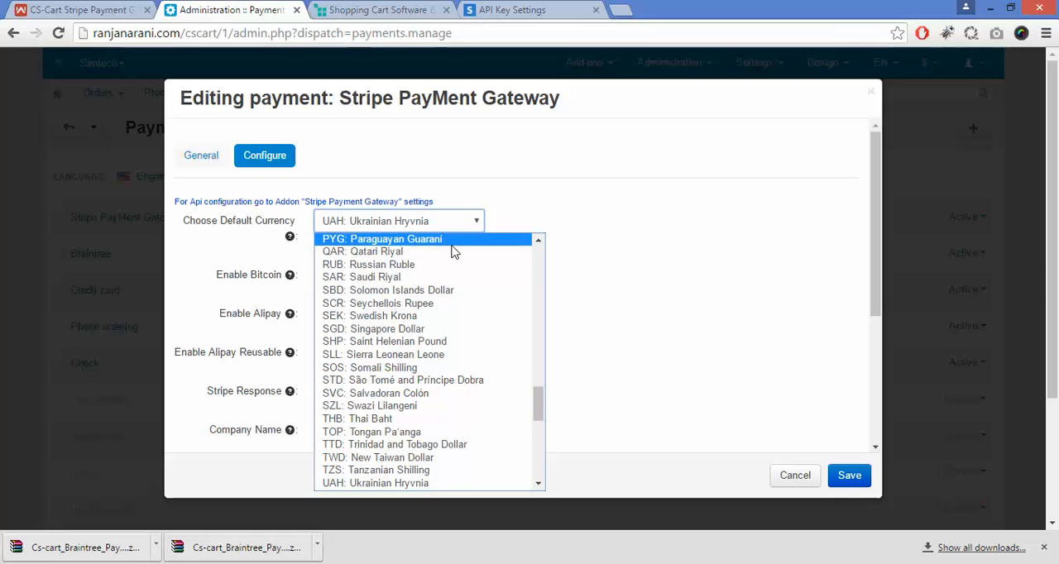
{"action": "type", "text": "us"}
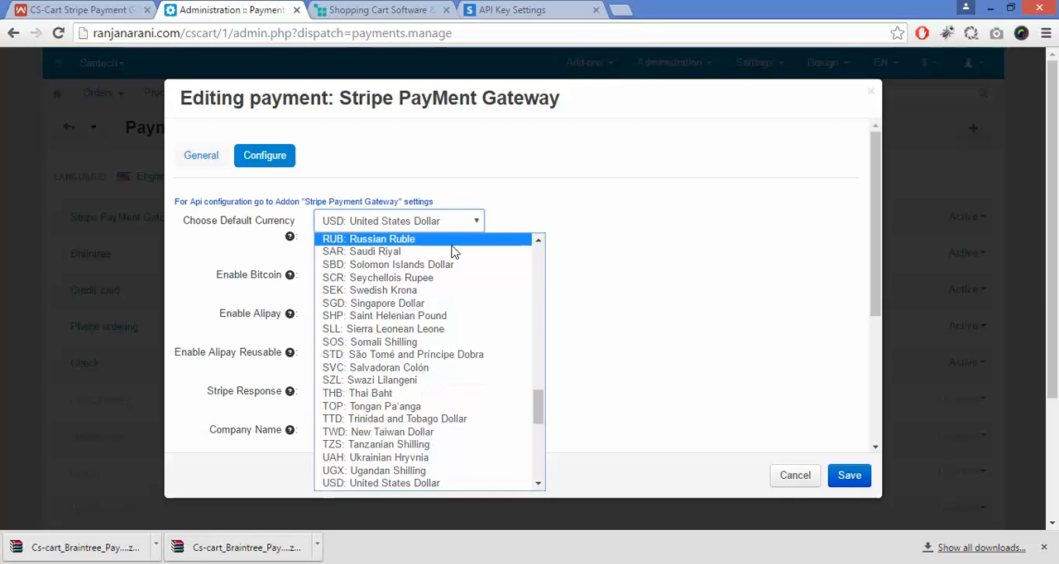
{"action": "key", "text": "Return"}
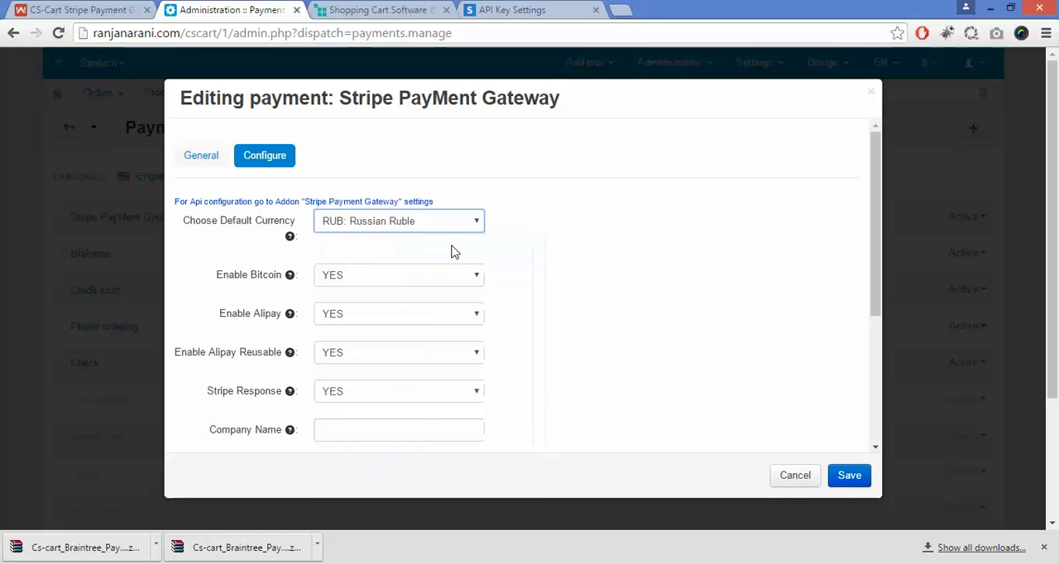
{"action": "key", "text": "q"}
{"action": "key", "text": "u"}
{"action": "key", "text": "u"}
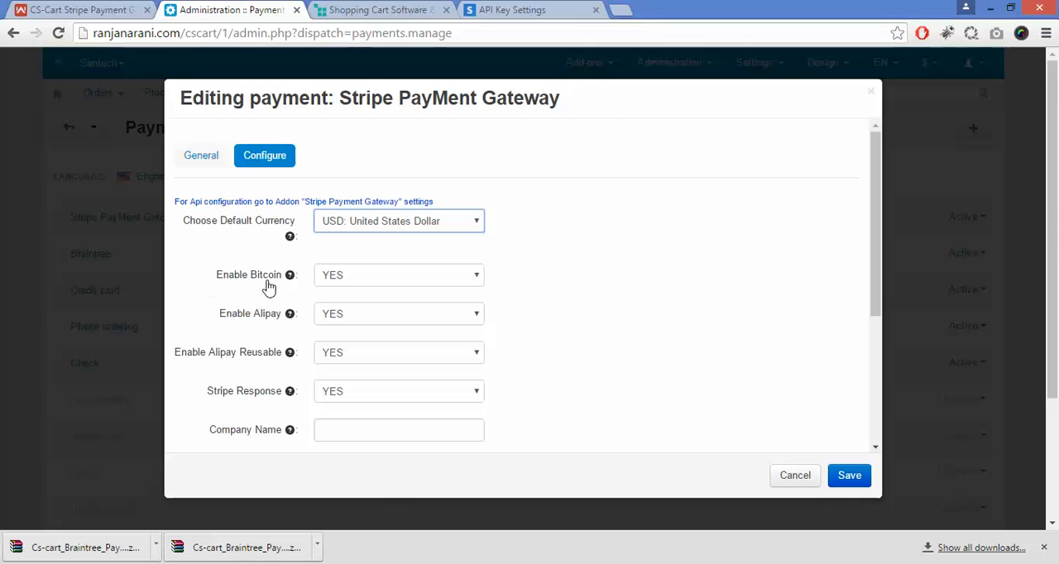
Step: Choose YES for both Enable Bitcoin and Enable Alipay in the payment method's configuration
{"action": "left_click", "coordinate": [380, 281]}
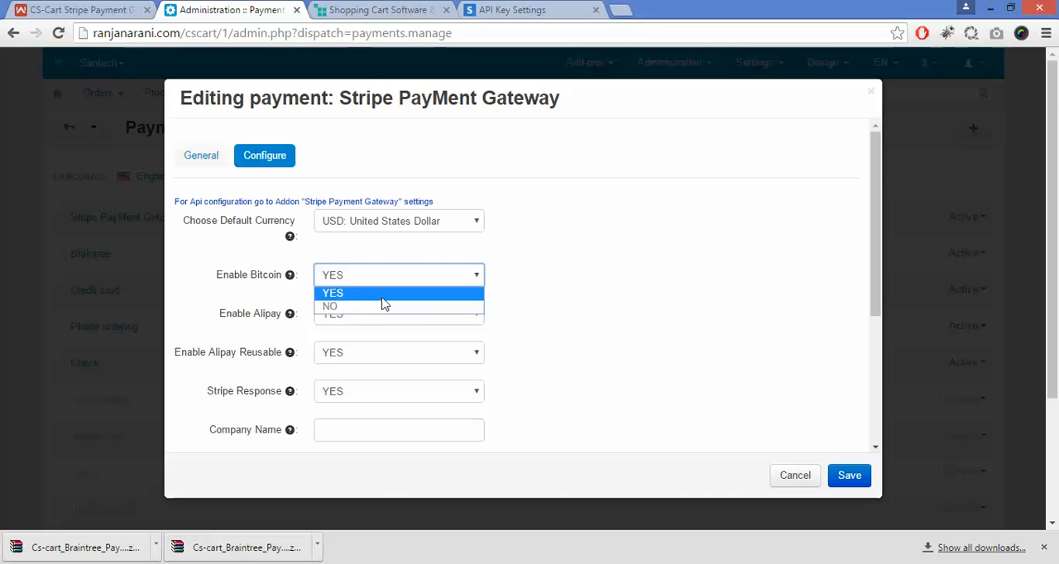
{"action": "left_click", "coordinate": [382, 295]}
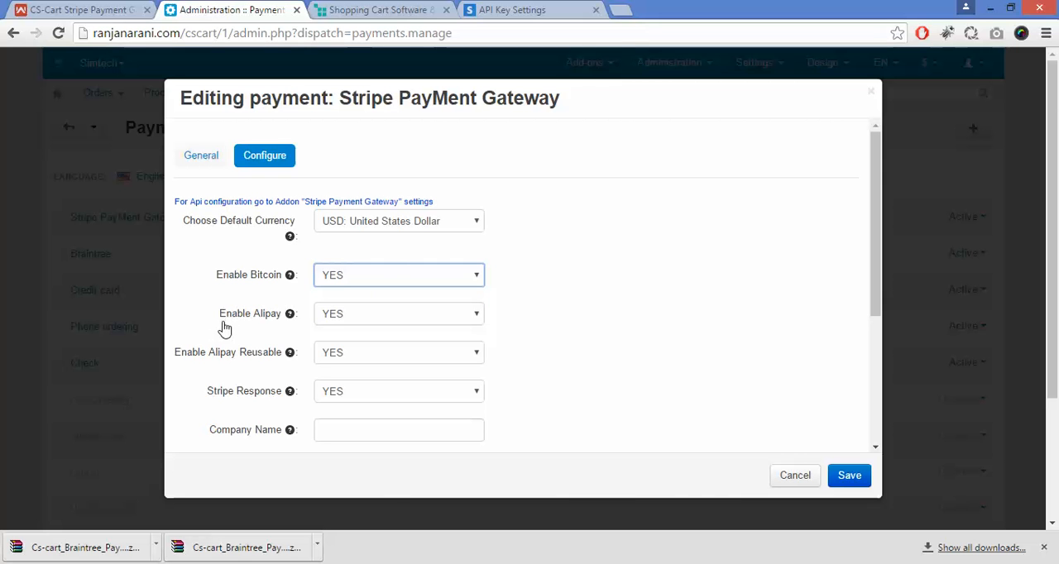
{"action": "left_click", "coordinate": [409, 323]}
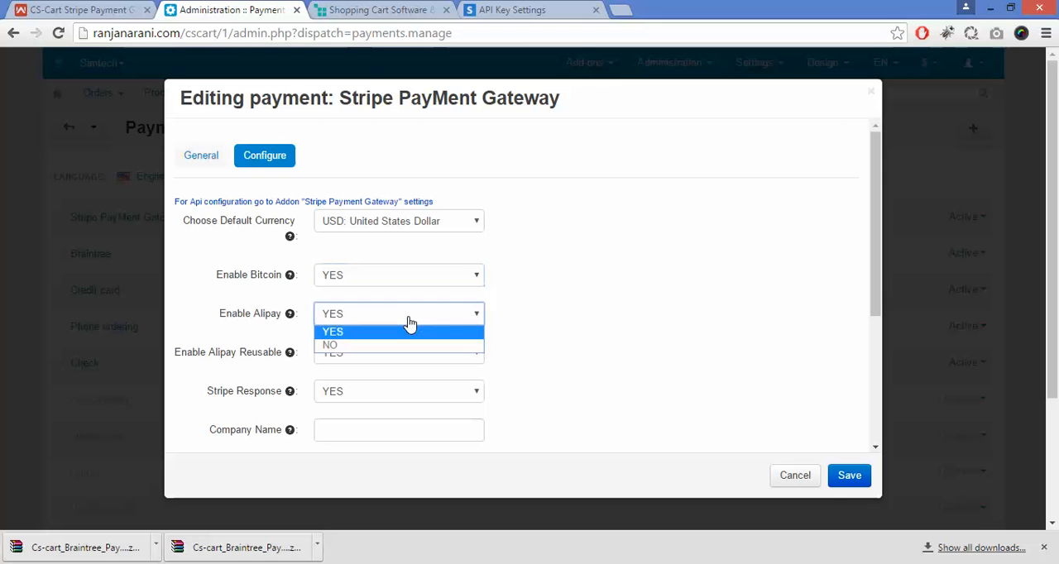
{"action": "left_click", "coordinate": [413, 335]}
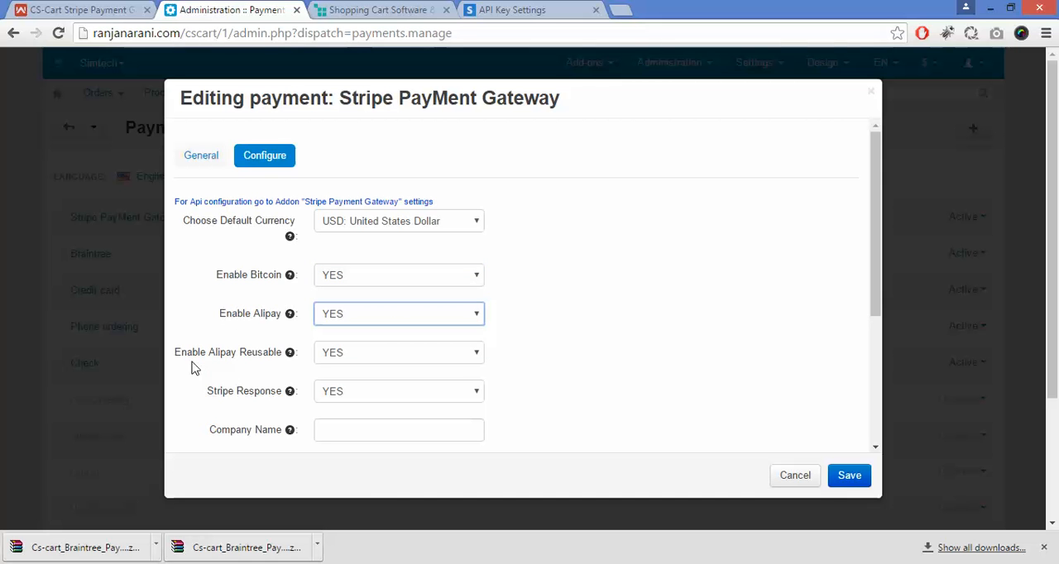
Step: Choose YES for Stripe Response in the payment method's configuration
{"action": "left_click_drag", "start_coordinate": [173, 358], "coordinate": [230, 362]}
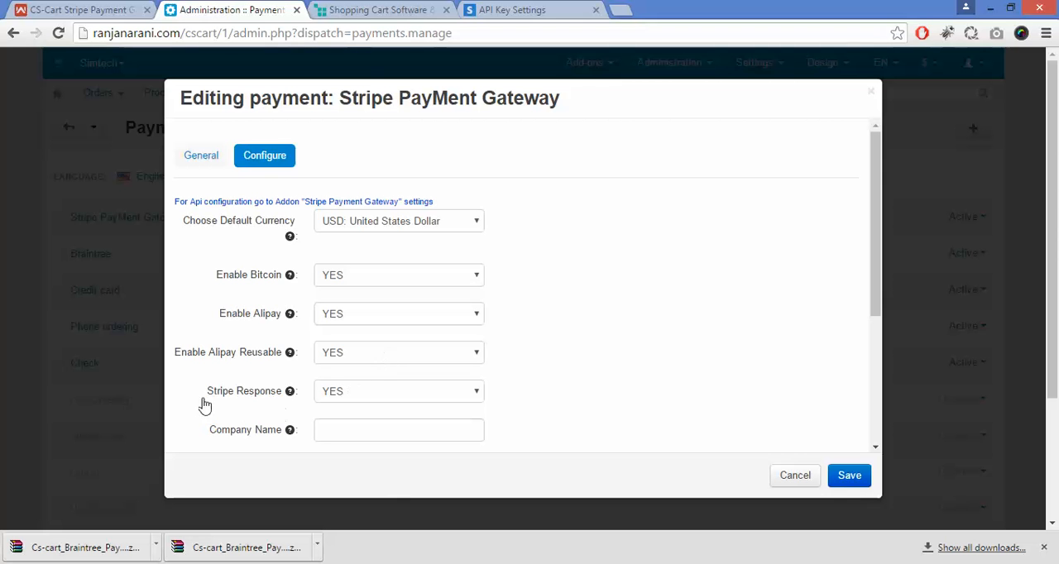
{"action": "left_click_drag", "start_coordinate": [204, 403], "coordinate": [273, 407]}
{"action": "left_click", "coordinate": [273, 407]}
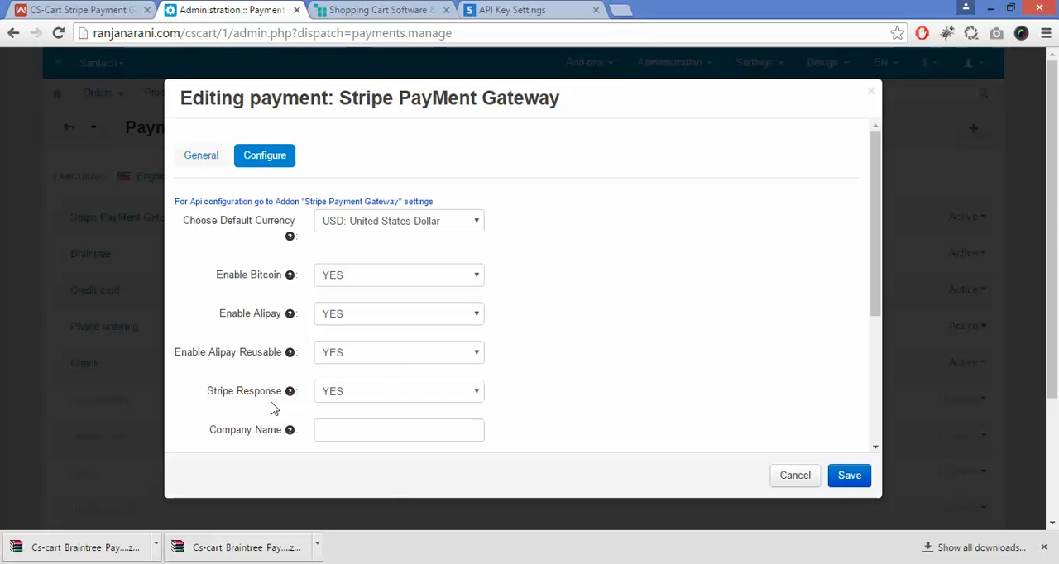
{"action": "left_click", "coordinate": [360, 398]}
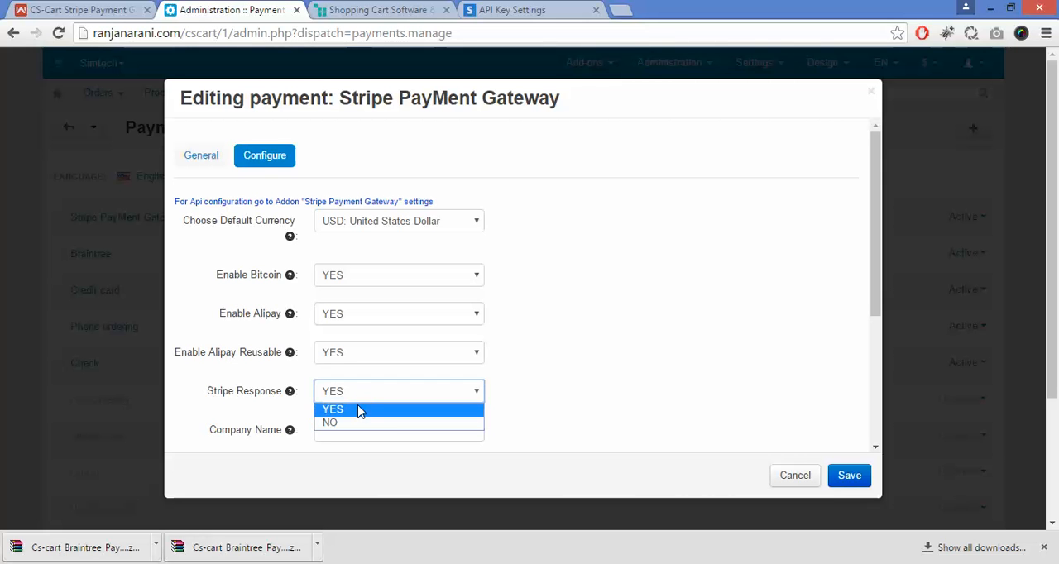
{"action": "left_click", "coordinate": [359, 411]}
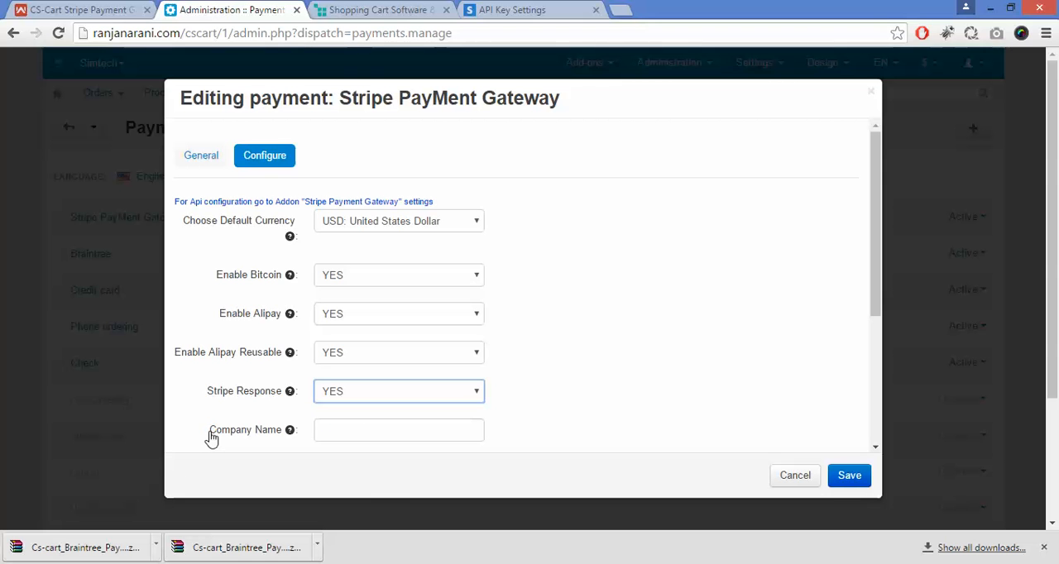
Step: Enter Webkul as the company name and Demo as the company description in the payment configuration
{"action": "left_click_drag", "start_coordinate": [208, 437], "coordinate": [283, 440]}
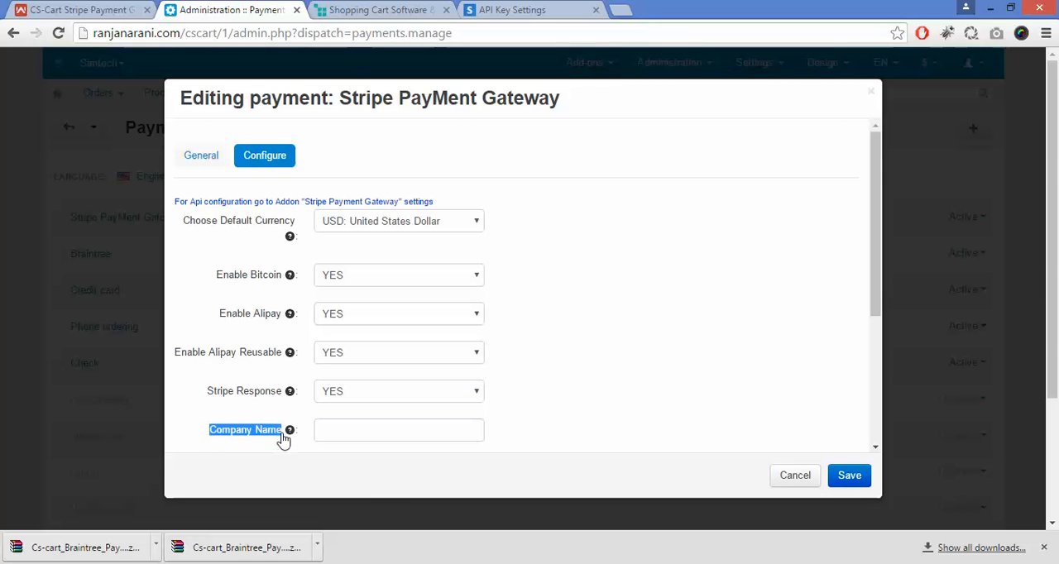
{"action": "left_click", "coordinate": [338, 429]}
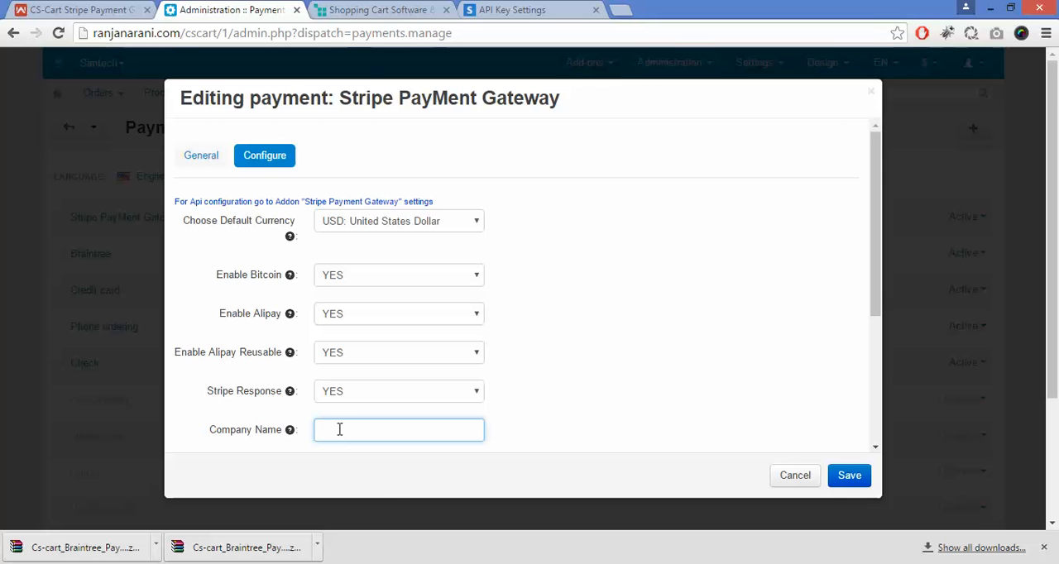
{"action": "type", "text": "Webkul"}
{"action": "left_click_drag", "start_coordinate": [876, 273], "coordinate": [871, 390]}
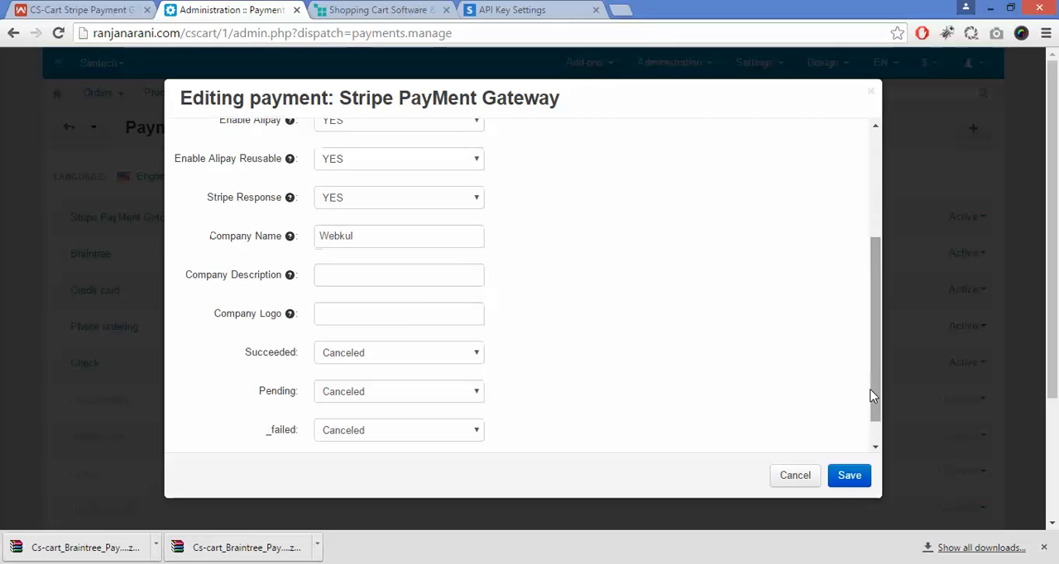
{"action": "left_click", "coordinate": [381, 276]}
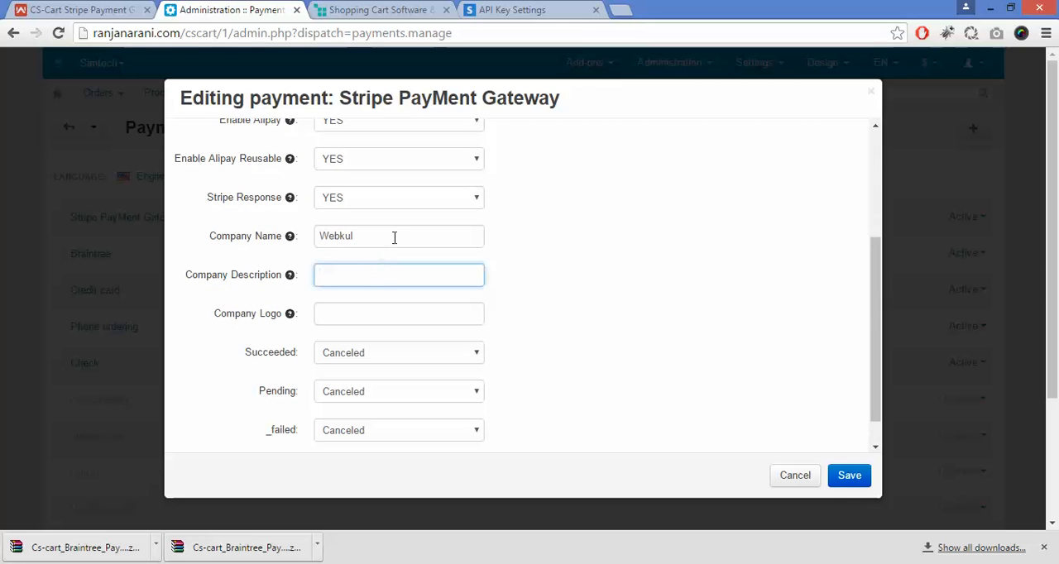
{"action": "type", "text": "Demo"}
{"action": "left_click", "coordinate": [381, 318]}
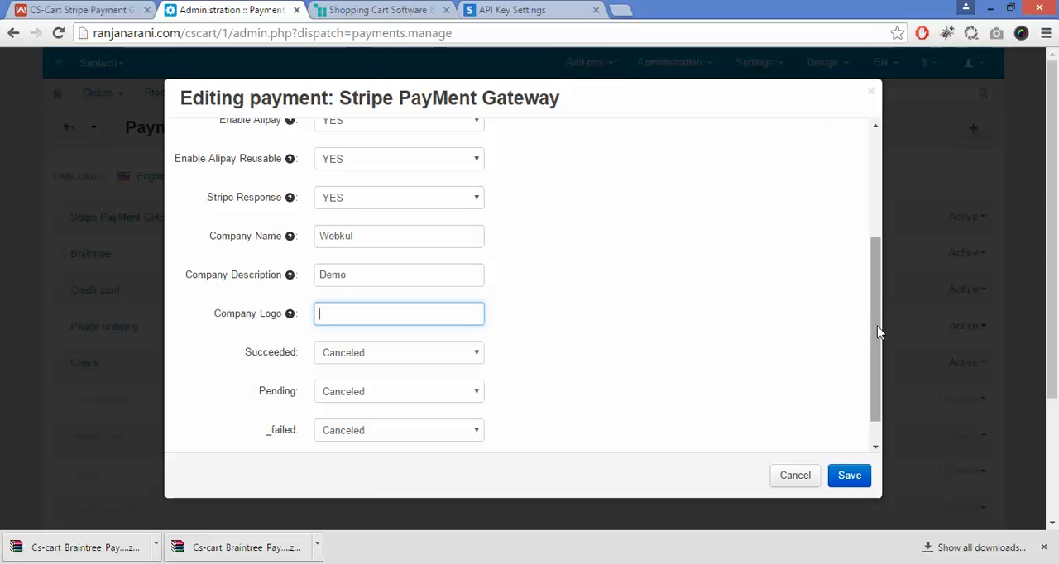
Step: Set the Succeeded status to Open in the Stripe PayMent Gateway configuration
{"action": "left_click_drag", "start_coordinate": [879, 332], "coordinate": [880, 367]}
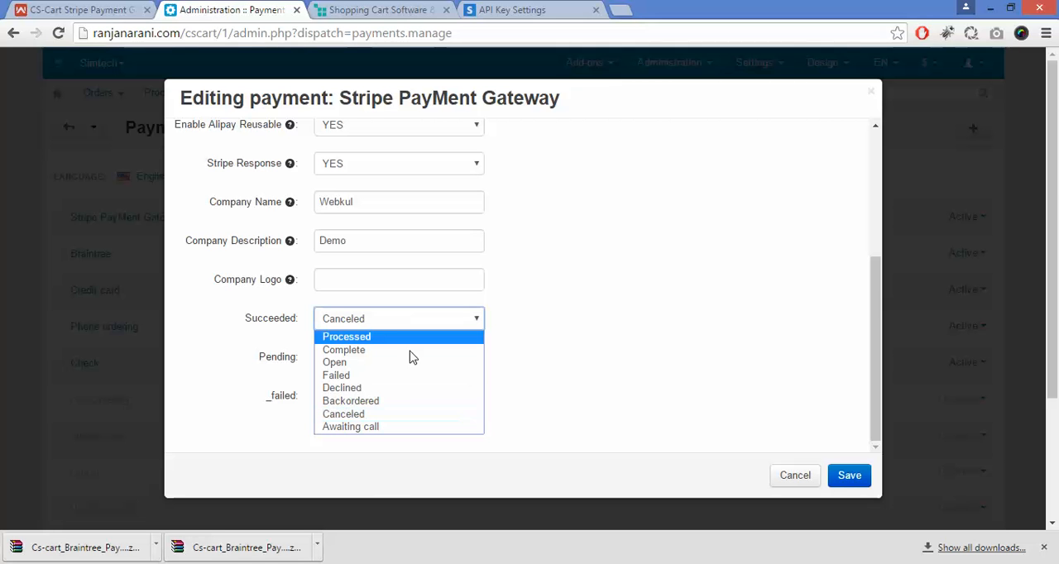
{"action": "left_click", "coordinate": [408, 363]}
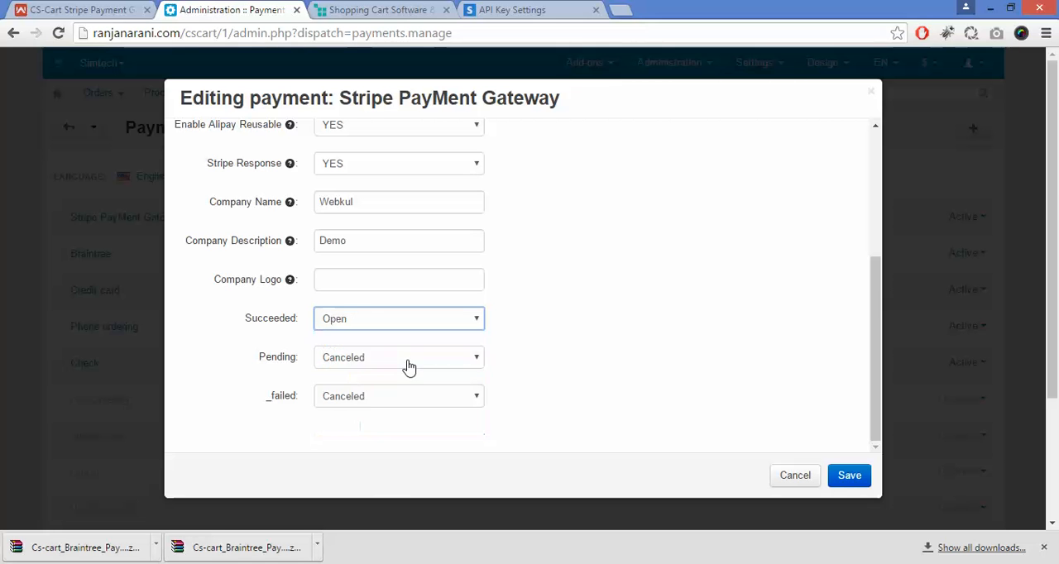
{"action": "left_click", "coordinate": [416, 326]}
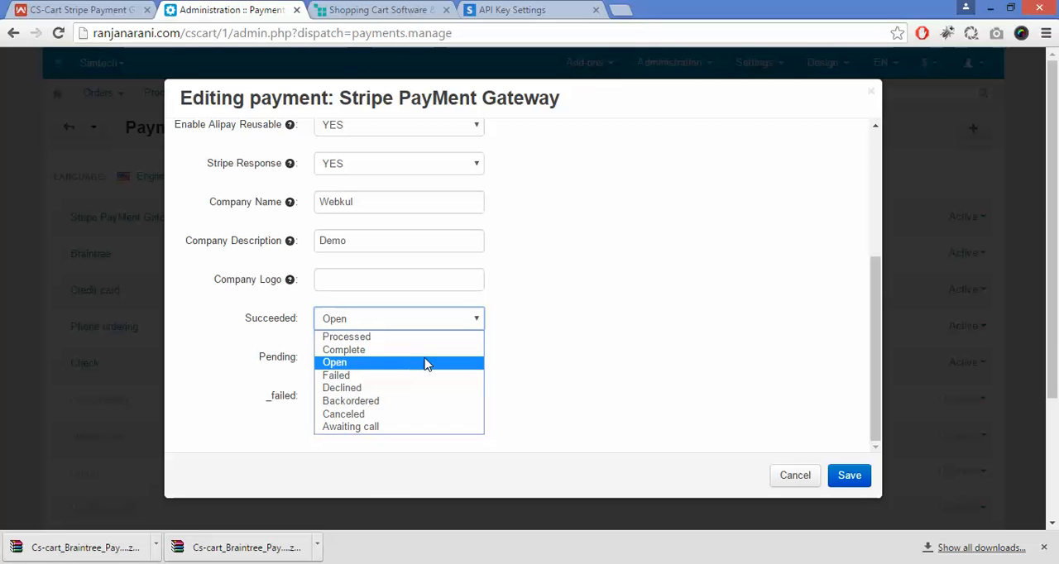
{"action": "left_click", "coordinate": [426, 365]}
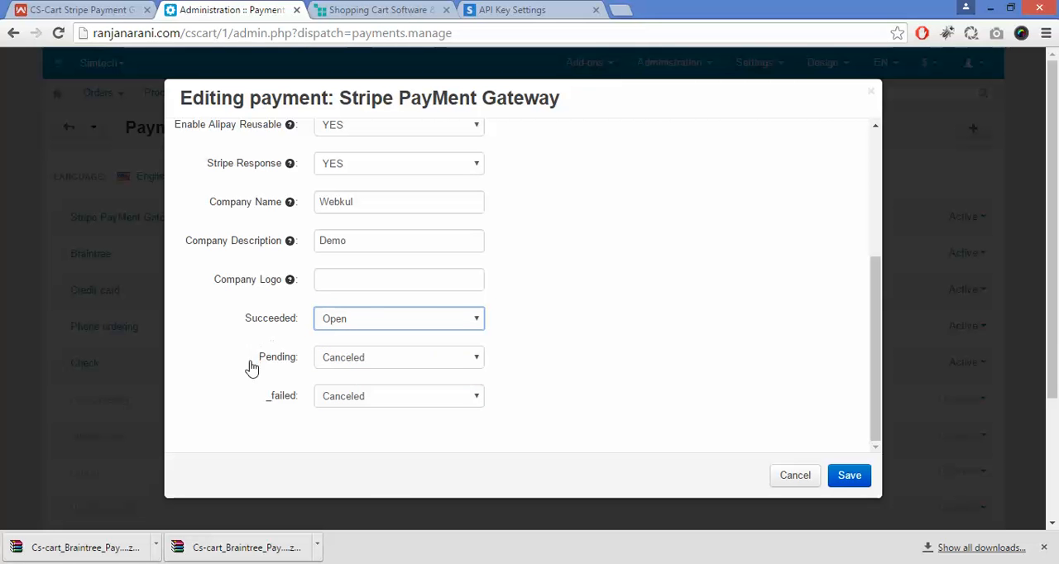
Step: Choose Canceled as the Pending status in the payment method's configuration
{"action": "left_click_drag", "start_coordinate": [252, 369], "coordinate": [301, 365]}
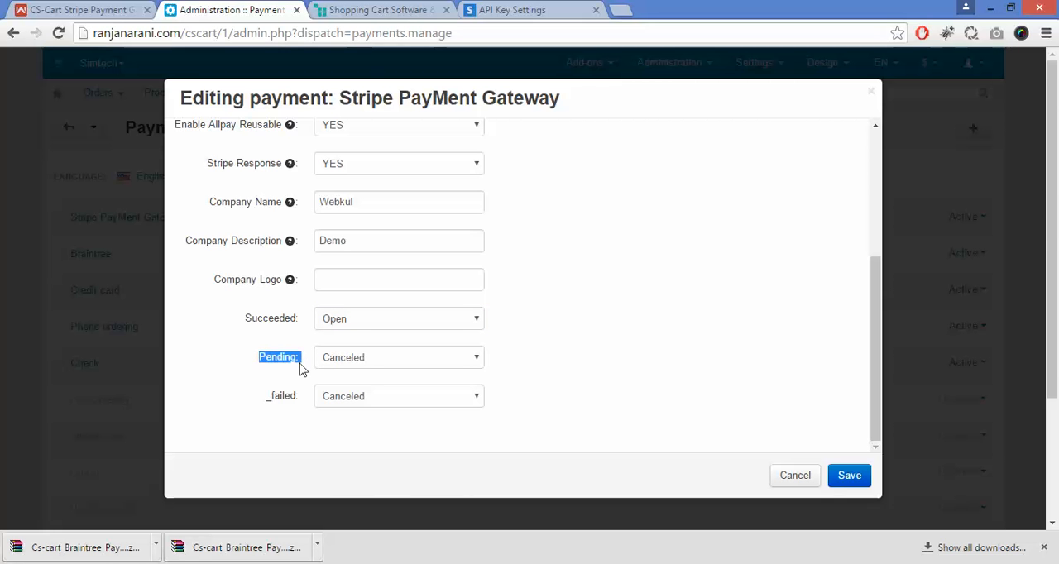
{"action": "left_click", "coordinate": [301, 365]}
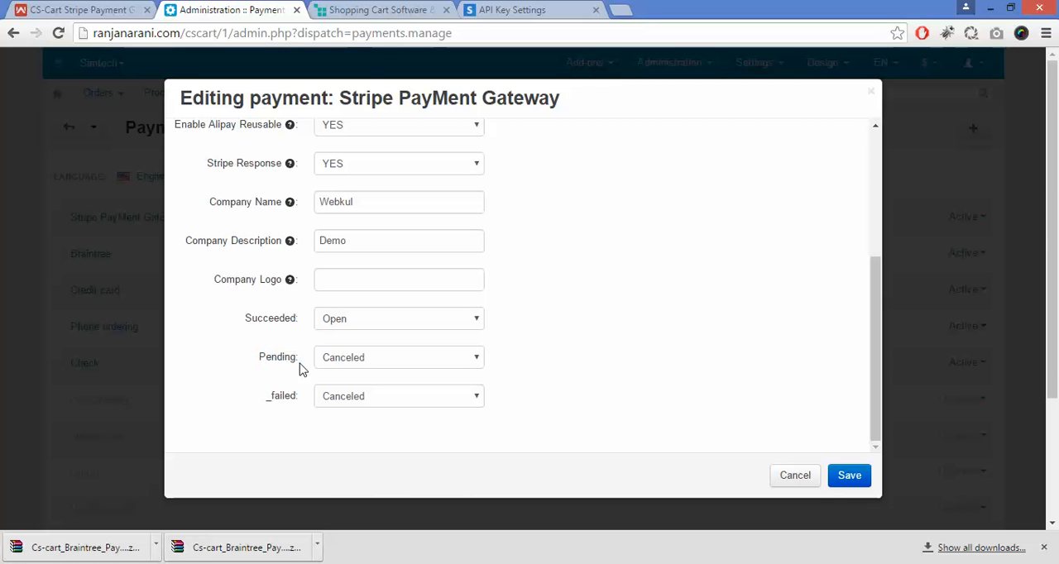
{"action": "left_click", "coordinate": [354, 366]}
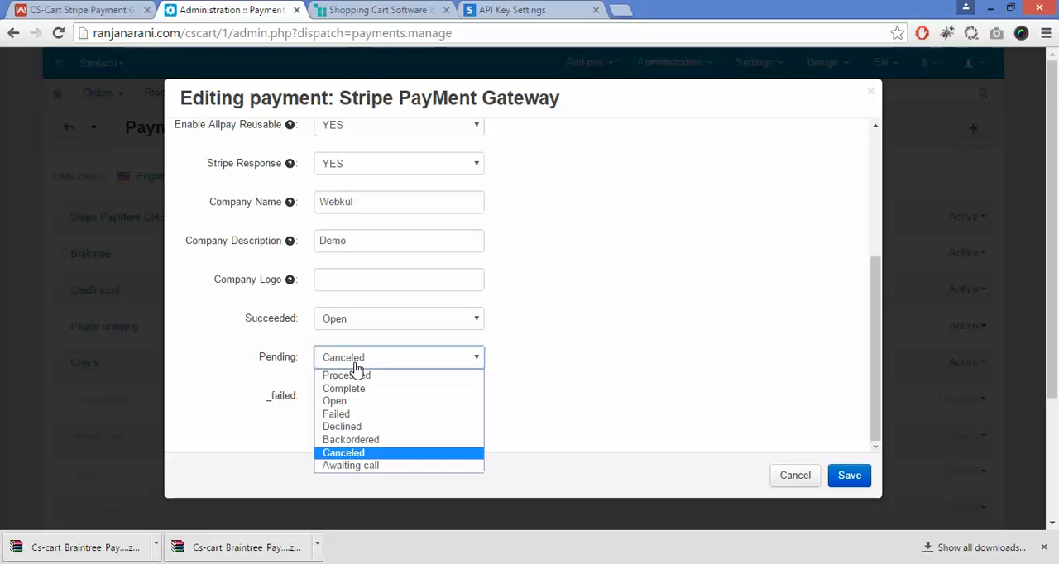
{"action": "left_click", "coordinate": [372, 453]}
Step: Set the _failed status to Failed, save the Stripe PayMent Gateway payment method and dismiss the notice
{"action": "left_click_drag", "start_coordinate": [255, 407], "coordinate": [296, 406]}
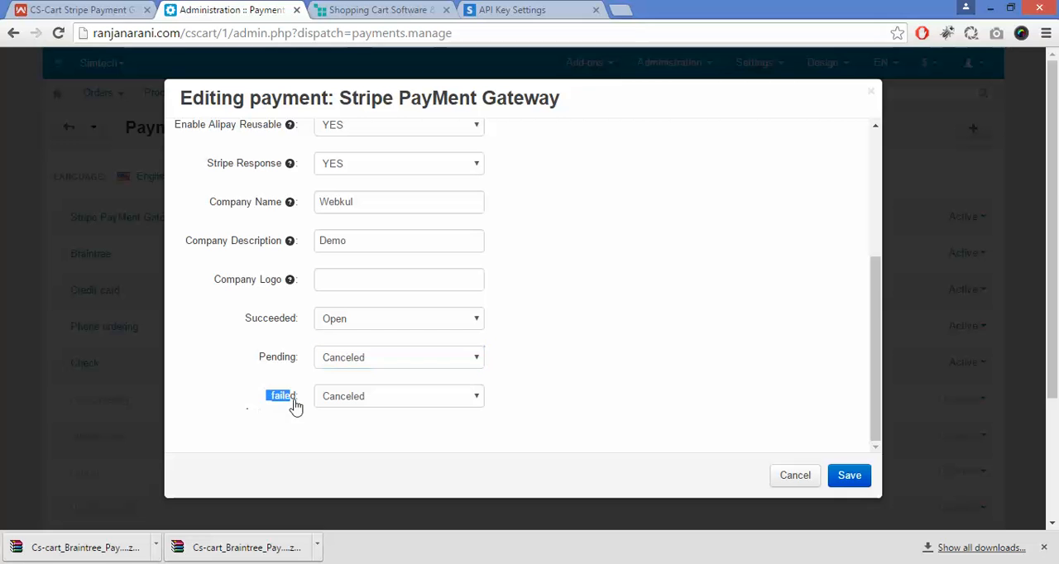
{"action": "left_click", "coordinate": [302, 406]}
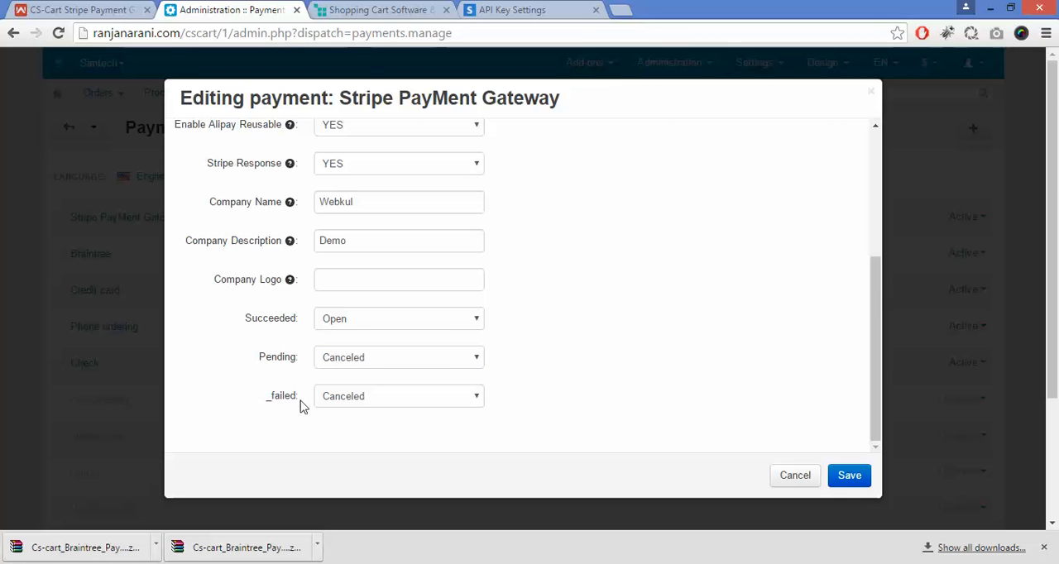
{"action": "left_click", "coordinate": [393, 411]}
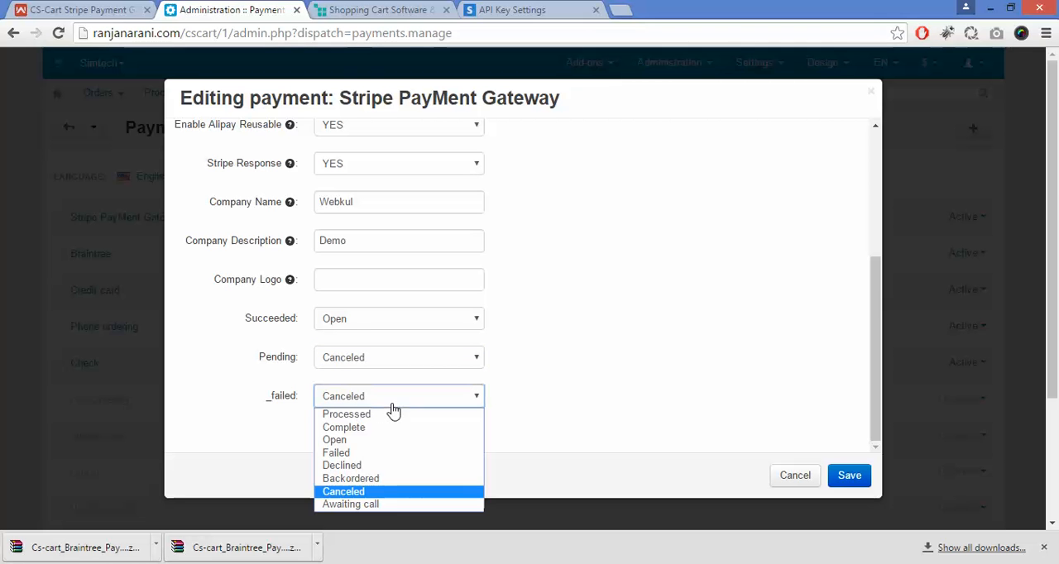
{"action": "left_click", "coordinate": [398, 453]}
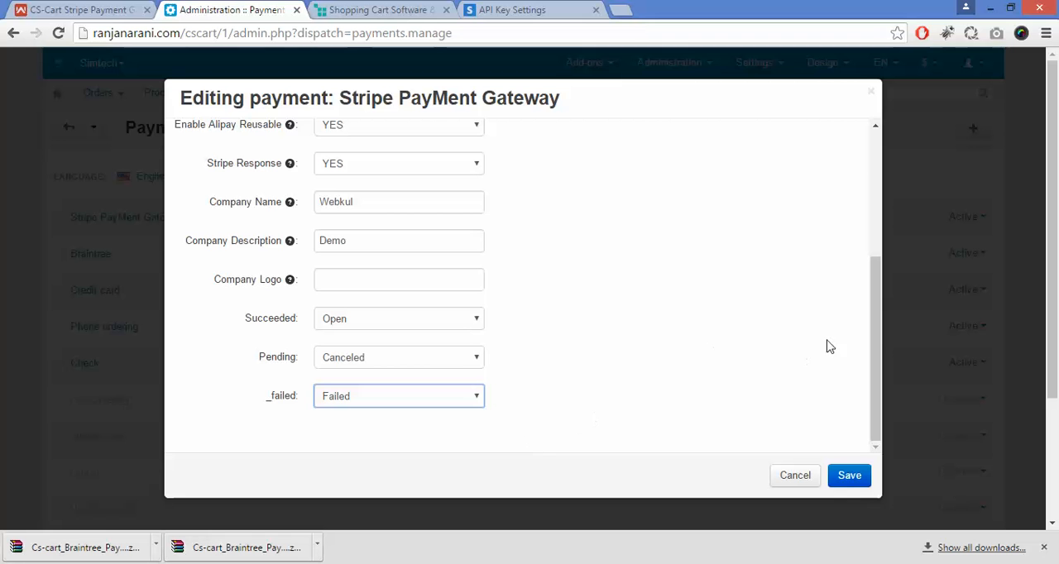
{"action": "left_click", "coordinate": [875, 348]}
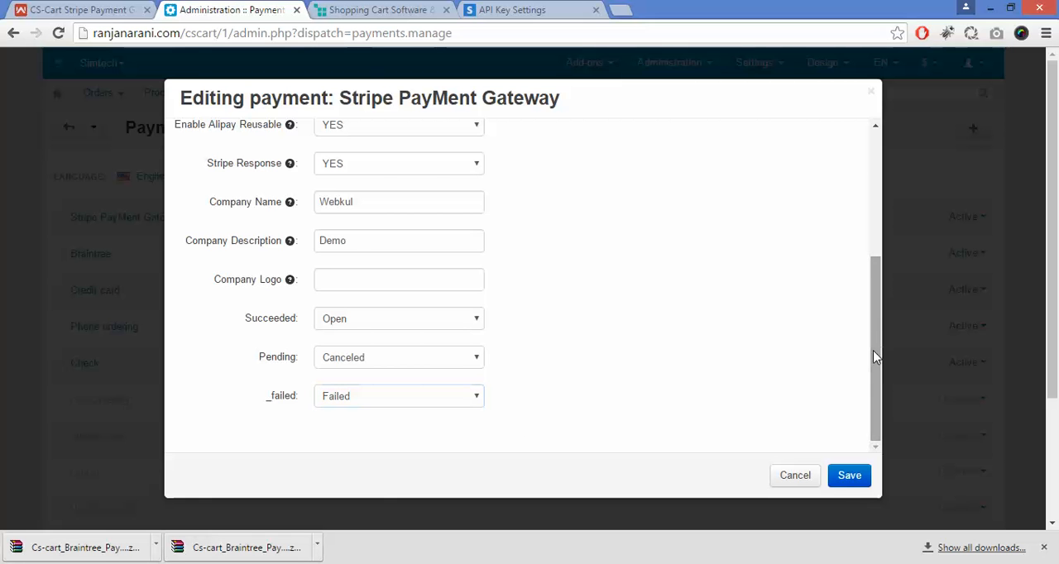
{"action": "scroll", "coordinate": [876, 356], "scroll_direction": "up", "scroll_amount": 3}
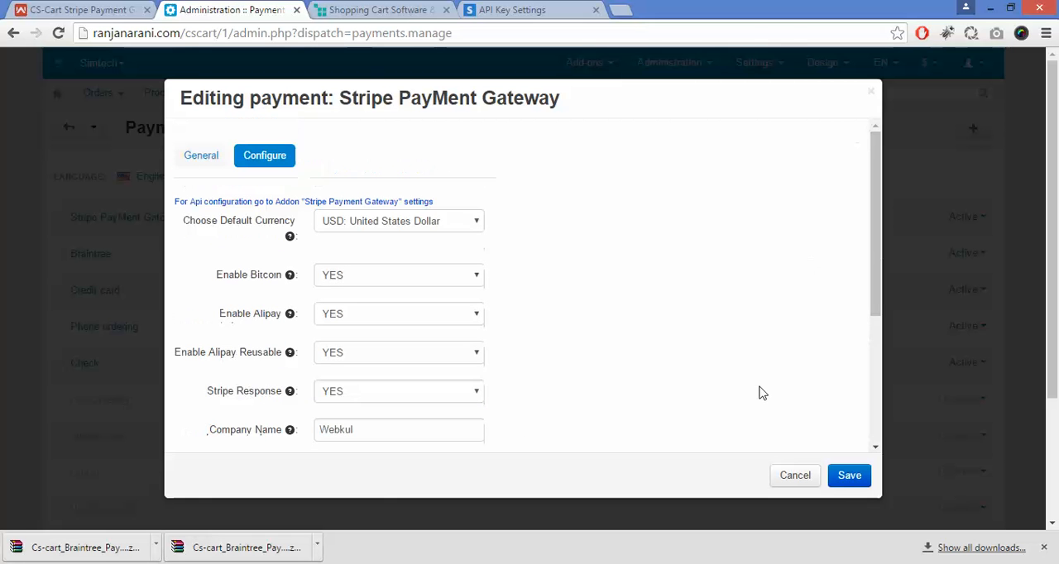
{"action": "left_click", "coordinate": [865, 484]}
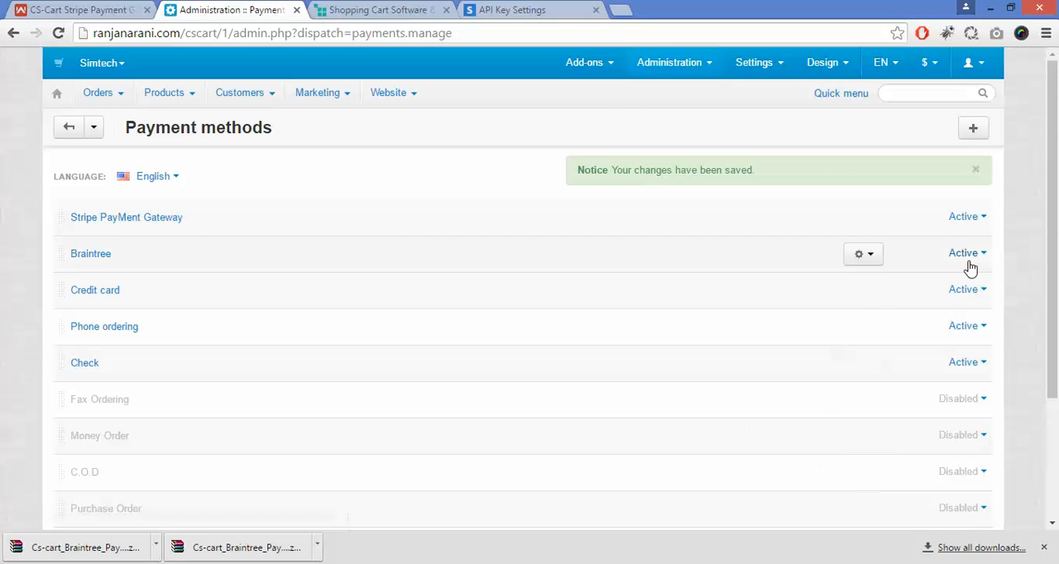
{"action": "left_click", "coordinate": [977, 170]}
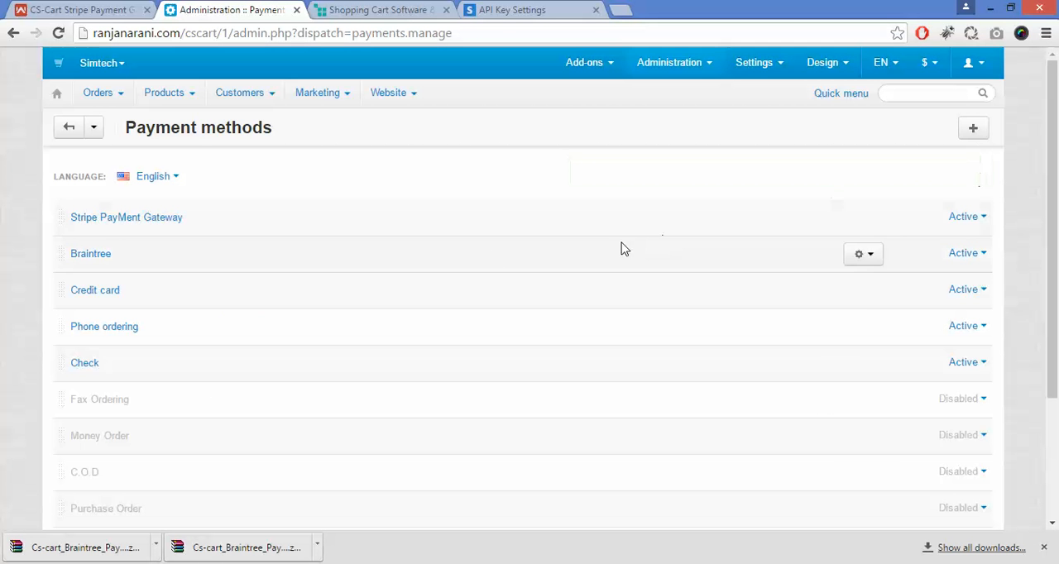
Step: Start a new payment method and name it Stripe Payment Inline
{"action": "left_click", "coordinate": [974, 130]}
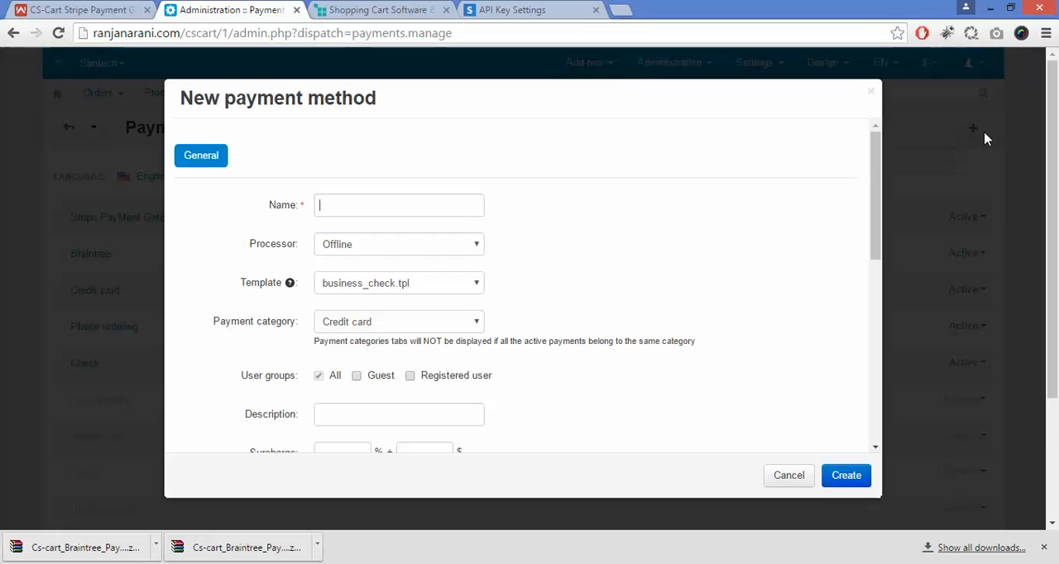
{"action": "left_click", "coordinate": [408, 200]}
{"action": "type", "text": "Str"}
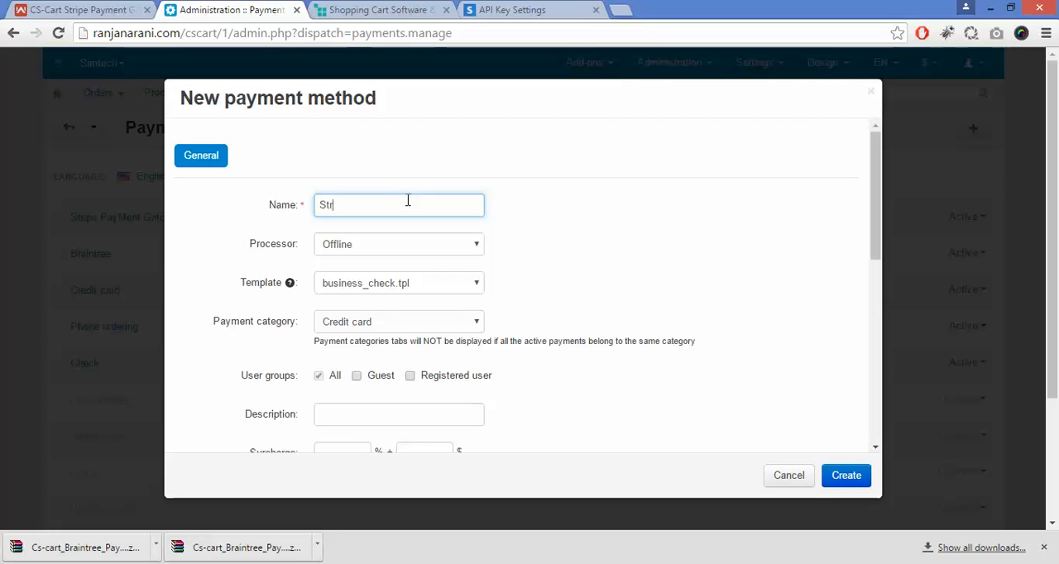
{"action": "type", "text": "ipe Paytment Inline"}
{"action": "left_click", "coordinate": [371, 209]}
{"action": "key", "text": "BackSpace"}
Step: Choose Stripe Payment Gateway (Inline) as the processor of the new payment method
{"action": "left_click", "coordinate": [368, 253]}
{"action": "key", "text": "s"}
{"action": "key", "text": "t"}
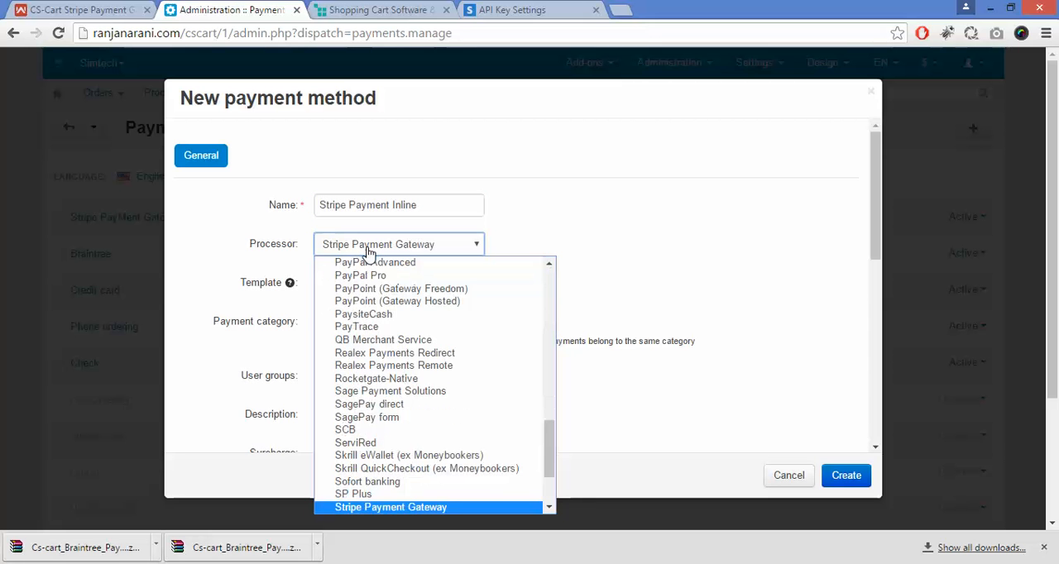
{"action": "key", "text": "Down"}
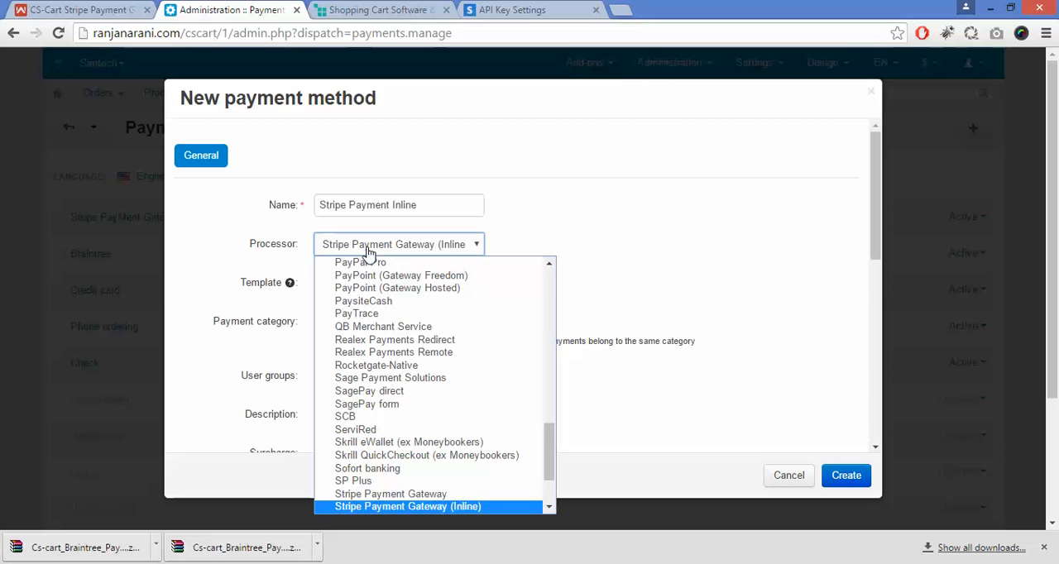
{"action": "key", "text": "Return"}
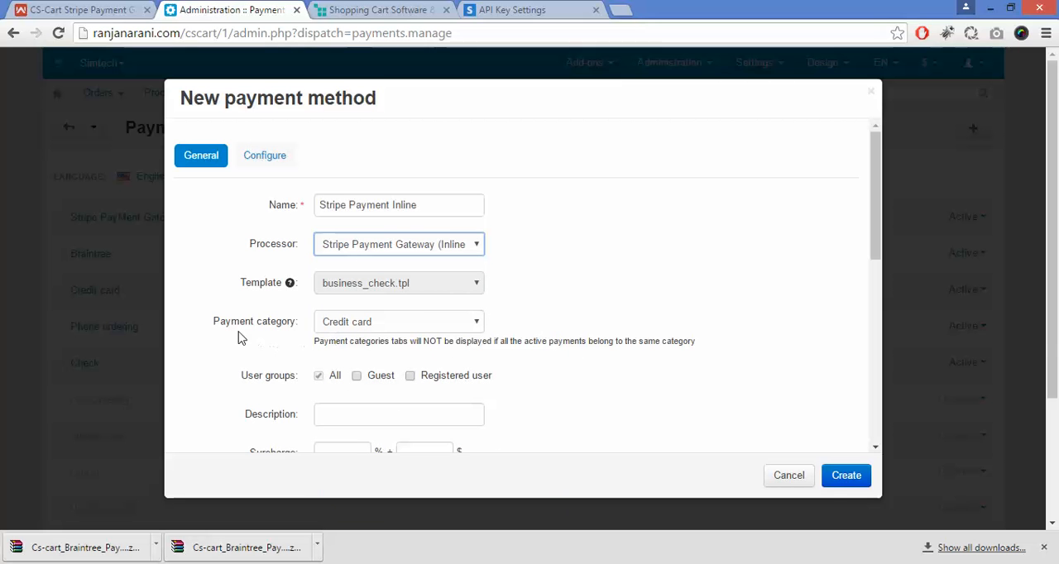
Step: Choose Credit card as the payment category of the new payment method
{"action": "left_click", "coordinate": [401, 330]}
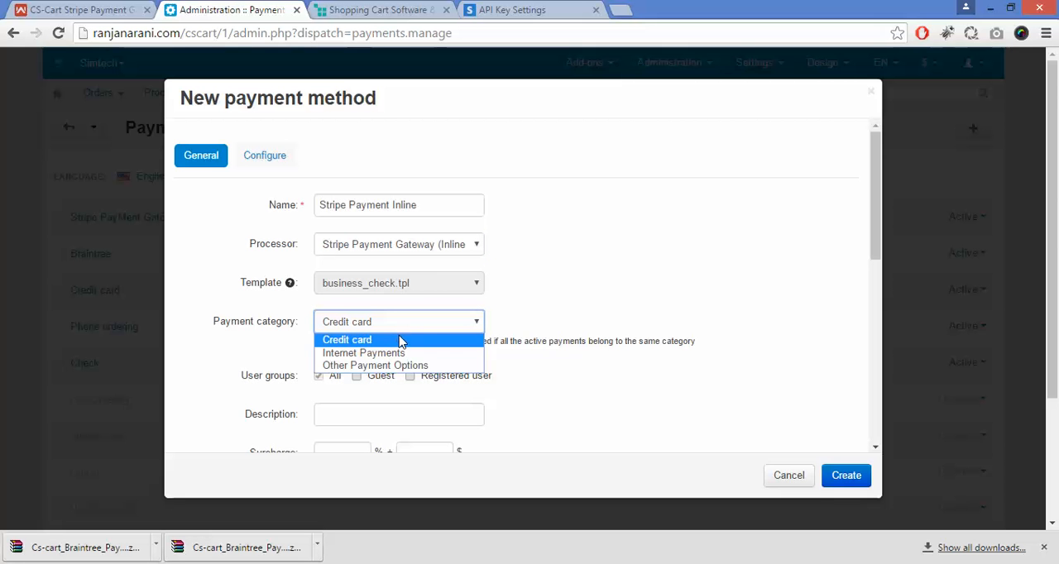
{"action": "left_click", "coordinate": [402, 340]}
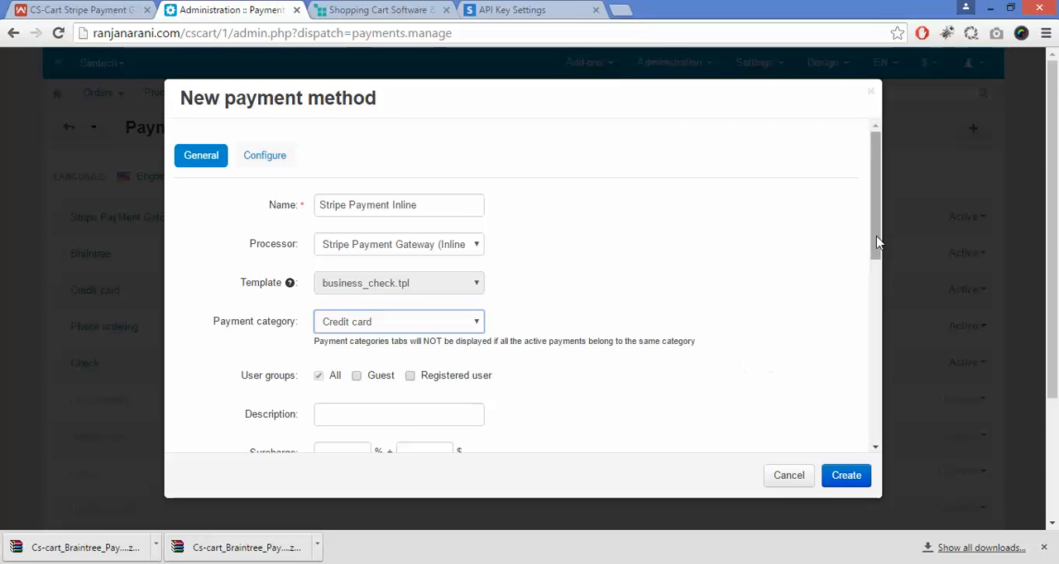
{"action": "left_click_drag", "start_coordinate": [879, 242], "coordinate": [880, 213]}
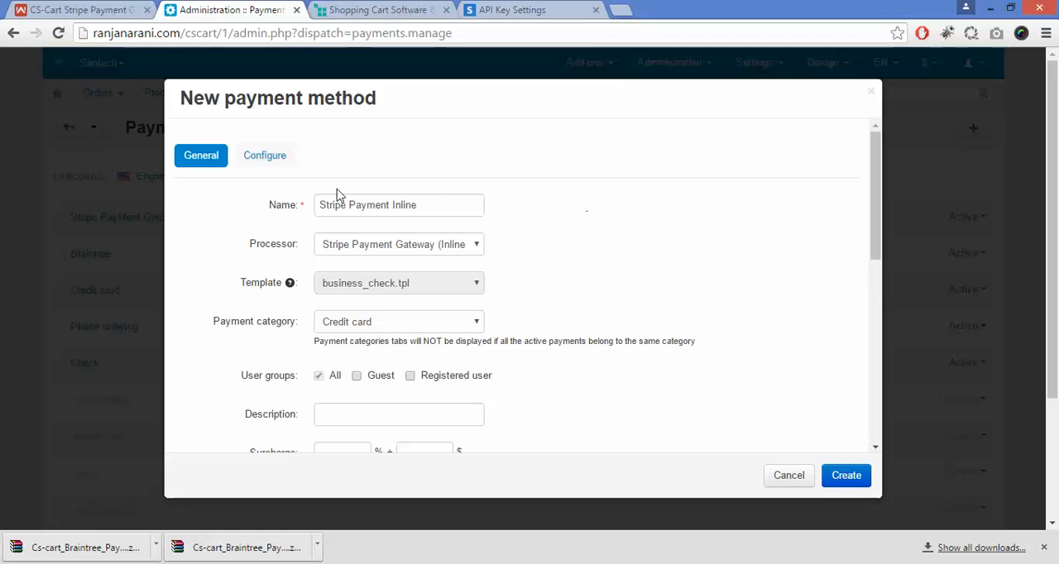
Step: Open the new payment method's configuration and choose YES for Stripe Response
{"action": "left_click", "coordinate": [265, 166]}
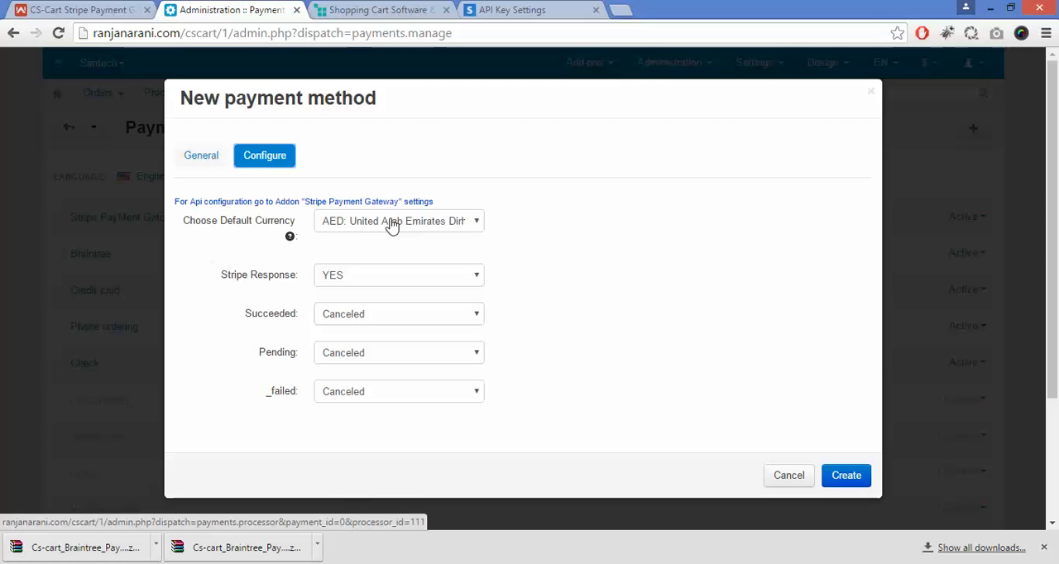
{"action": "left_click", "coordinate": [368, 282]}
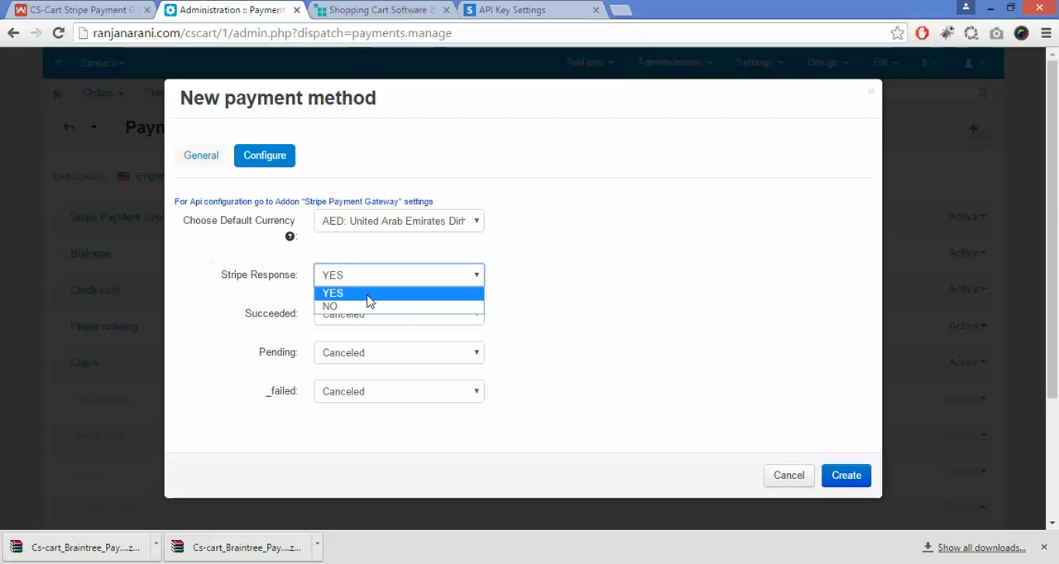
{"action": "left_click", "coordinate": [370, 301]}
Step: Set the new payment method's Succeeded status to Open and its Pending status to Failed
{"action": "left_click_drag", "start_coordinate": [241, 327], "coordinate": [288, 361]}
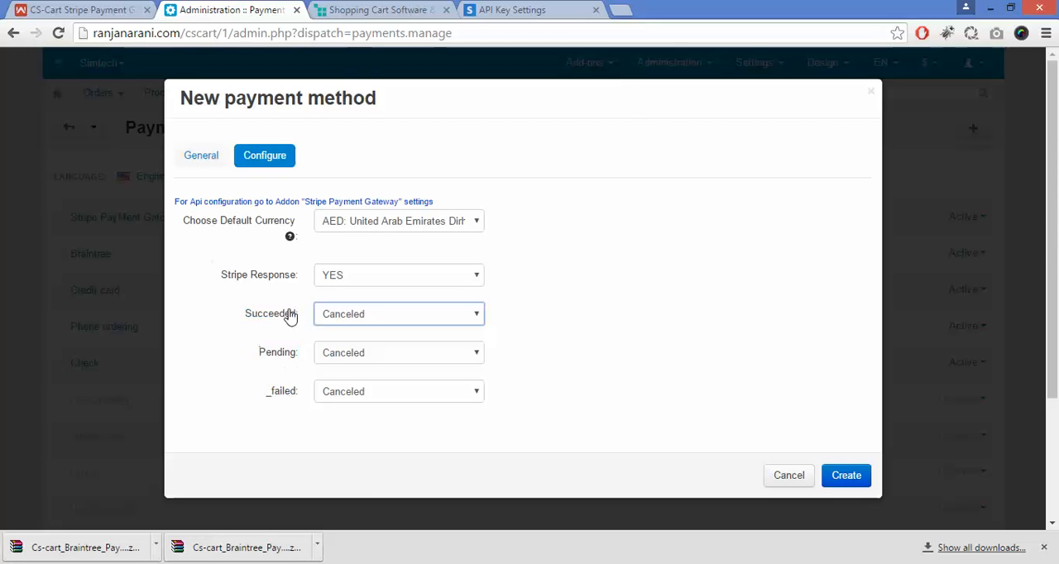
{"action": "left_click", "coordinate": [370, 321]}
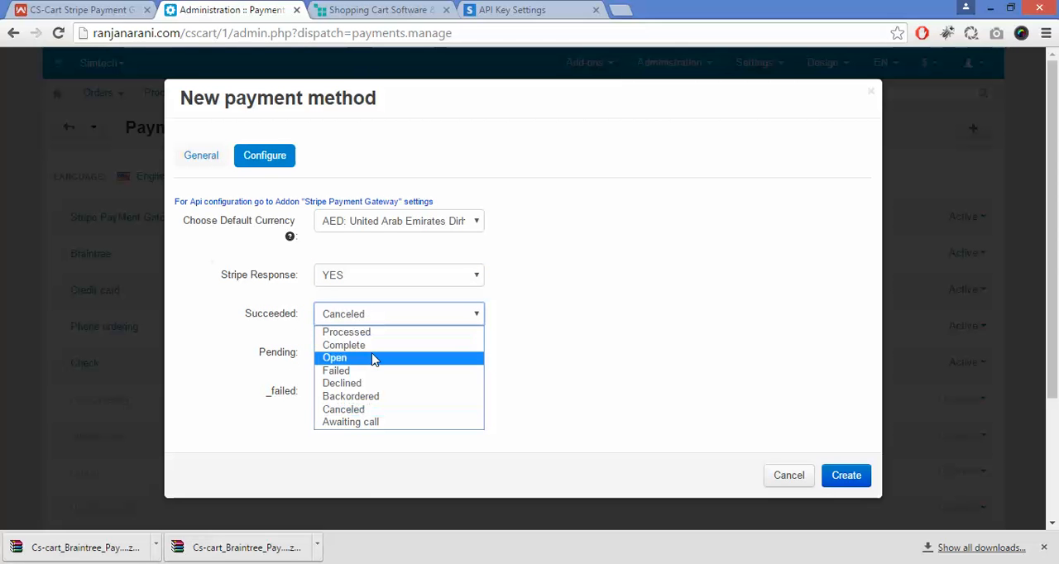
{"action": "left_click", "coordinate": [373, 358]}
{"action": "left_click", "coordinate": [373, 356]}
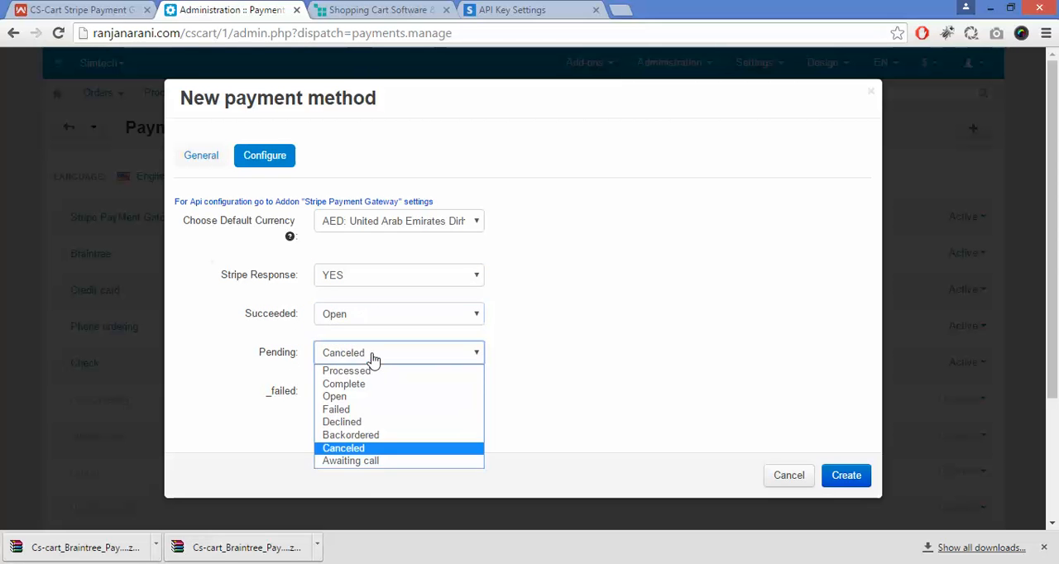
{"action": "left_click", "coordinate": [378, 411]}
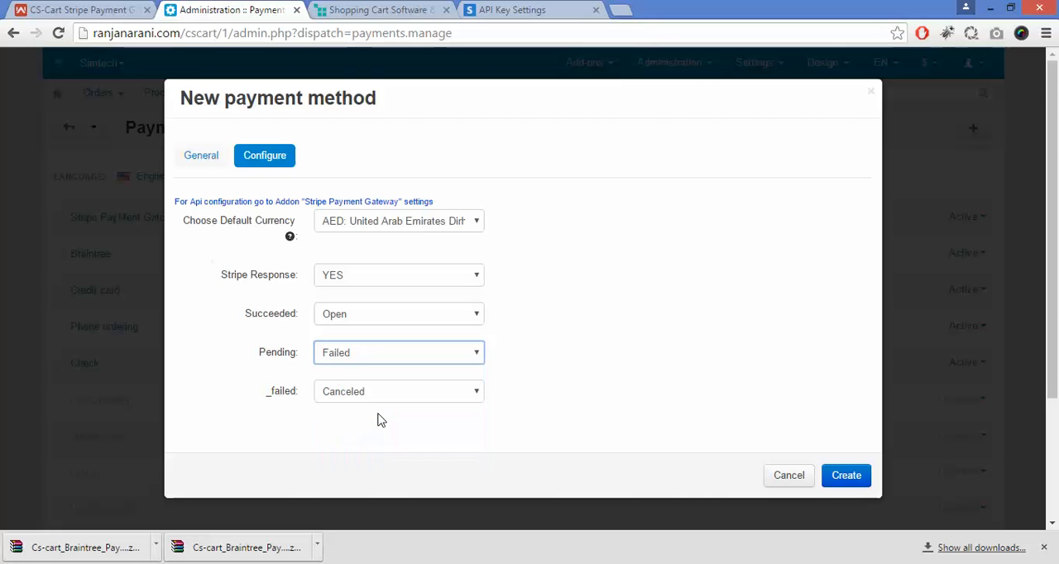
Step: Set the _failed status to Failed and create the Stripe Payment Inline payment method
{"action": "left_click", "coordinate": [400, 393]}
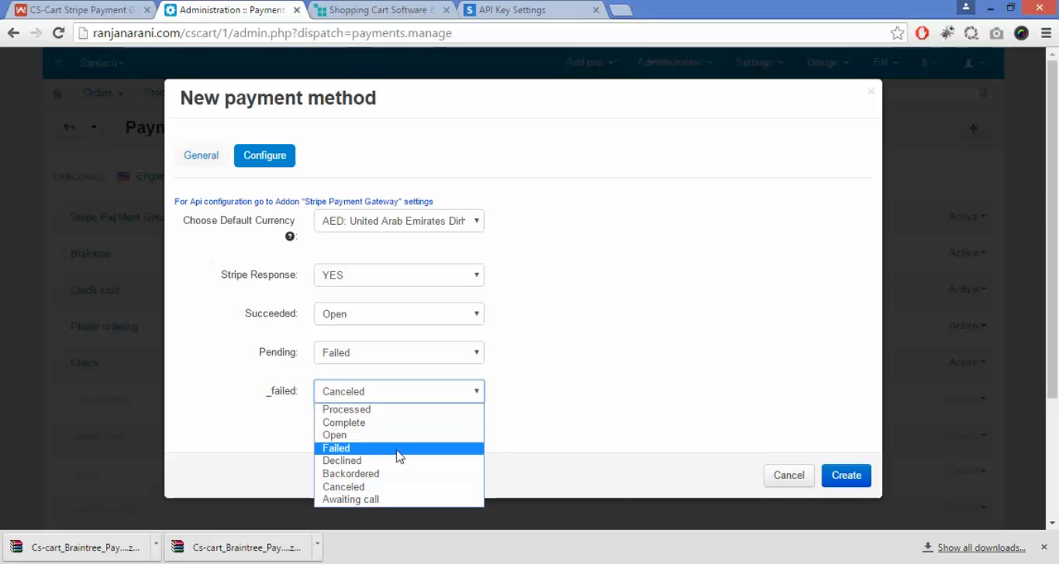
{"action": "left_click", "coordinate": [397, 451]}
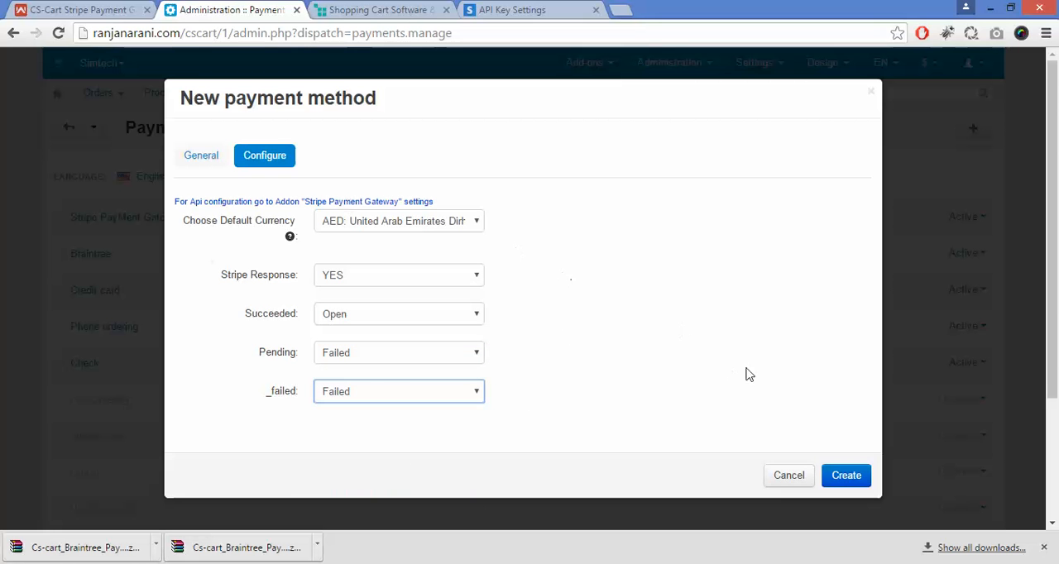
{"action": "left_click", "coordinate": [845, 475]}
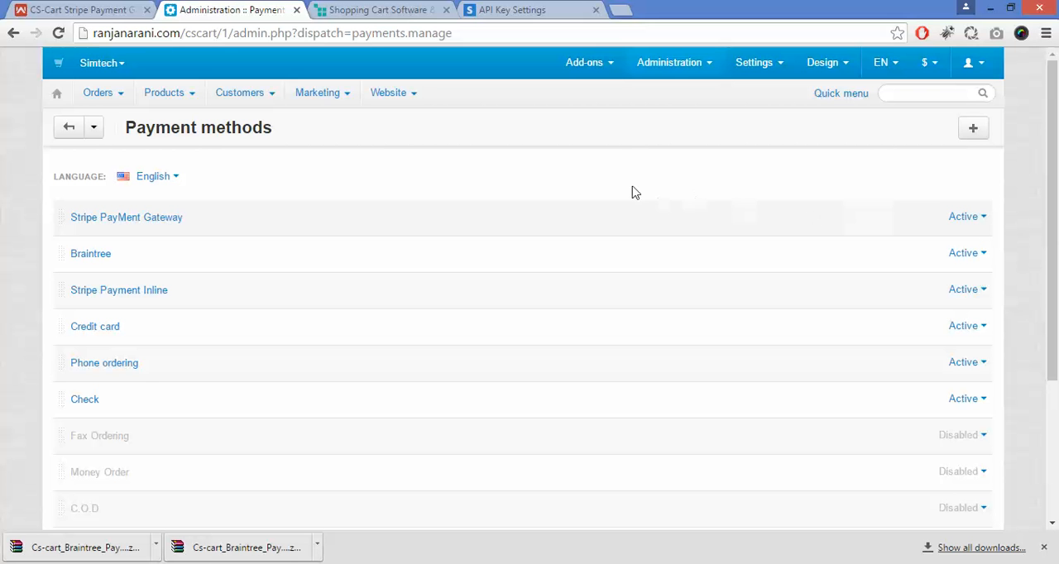
Step: Switch to the Demo Store storefront and open the product page of the 46" Class LCD 610 Series TV on sale
{"action": "left_click", "coordinate": [385, 8]}
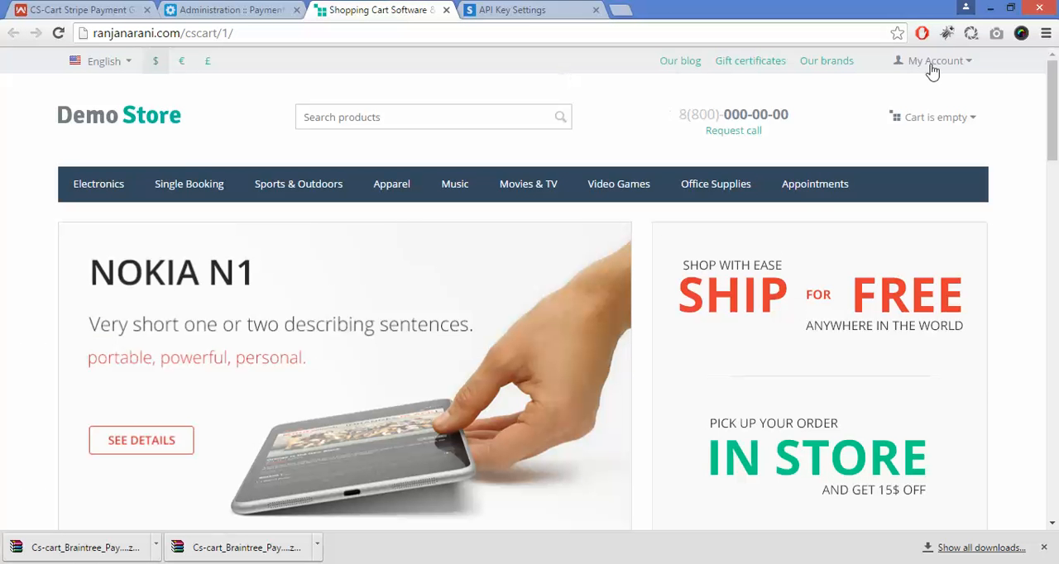
{"action": "left_click_drag", "start_coordinate": [1054, 113], "coordinate": [1055, 262]}
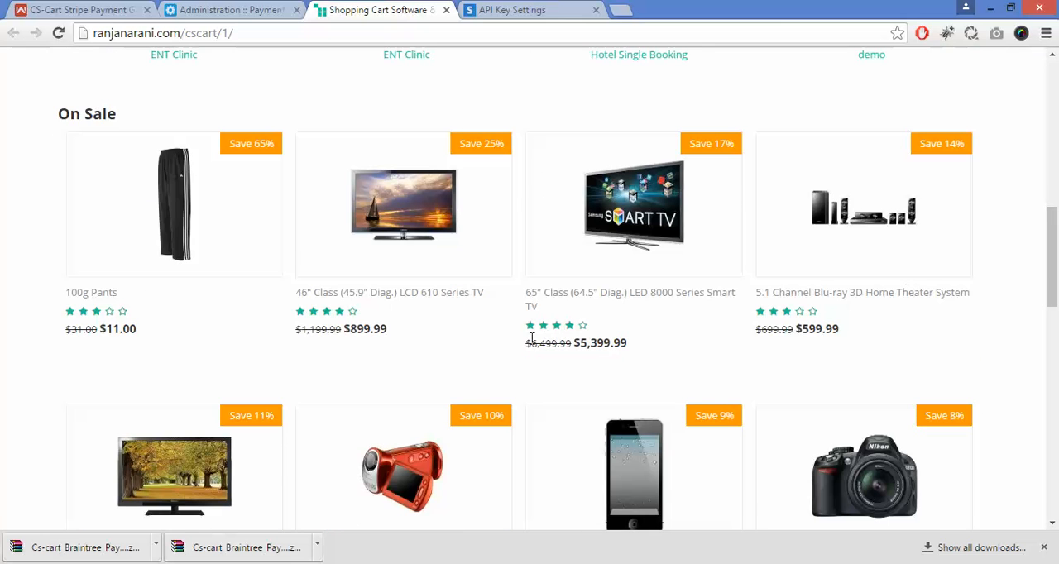
{"action": "left_click", "coordinate": [429, 236]}
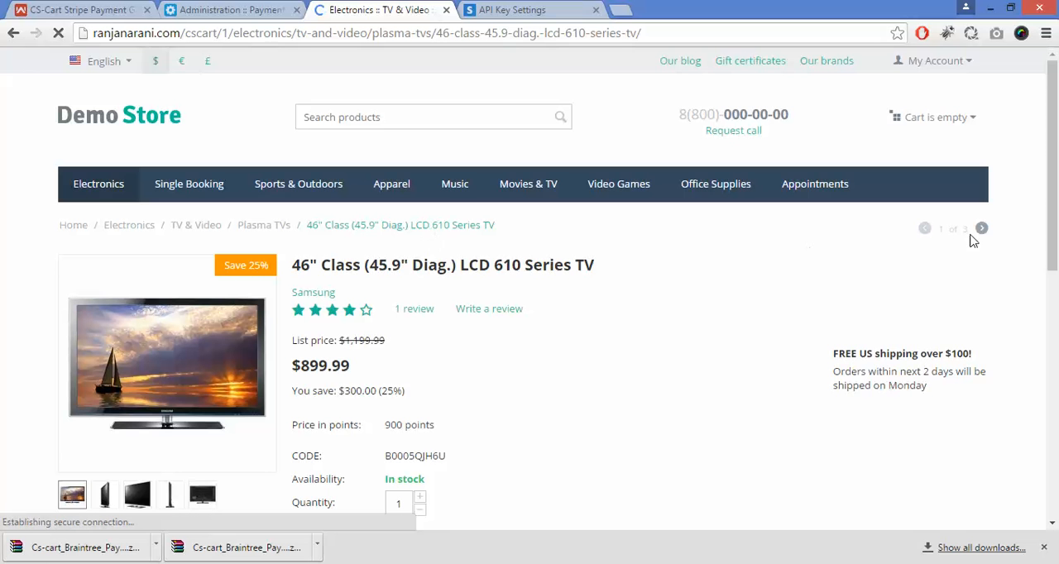
{"action": "left_click_drag", "start_coordinate": [1057, 269], "coordinate": [1057, 277]}
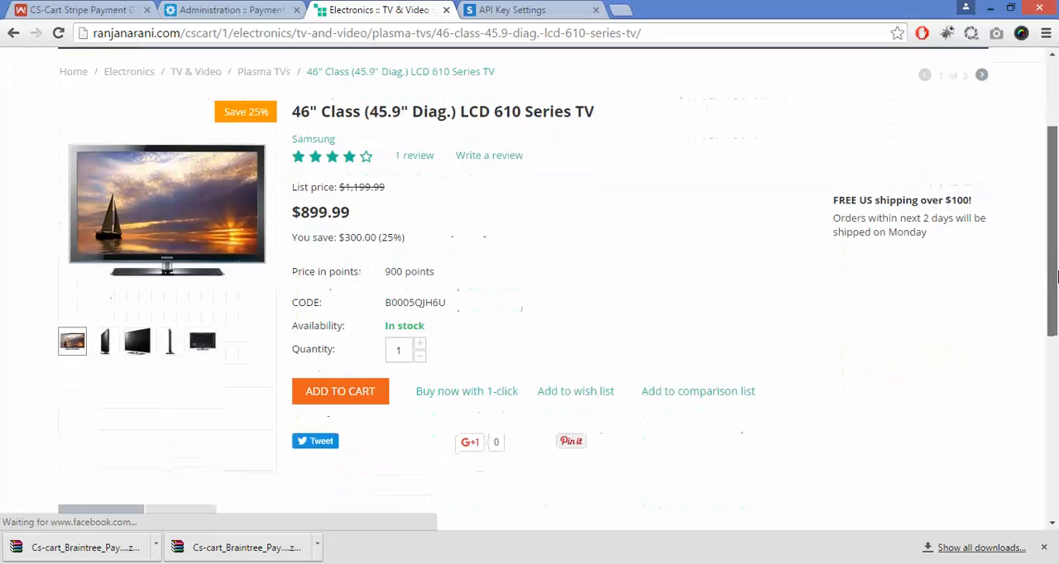
Step: Add the 46" LCD TV to the cart, proceed to checkout and continue with the custom shipping method
{"action": "left_click", "coordinate": [332, 405]}
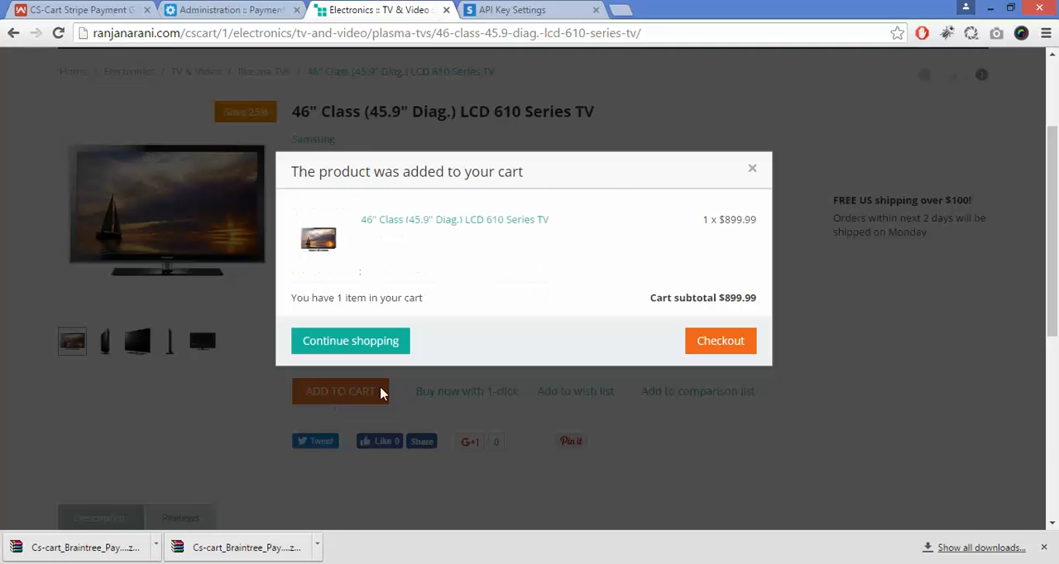
{"action": "left_click", "coordinate": [718, 343]}
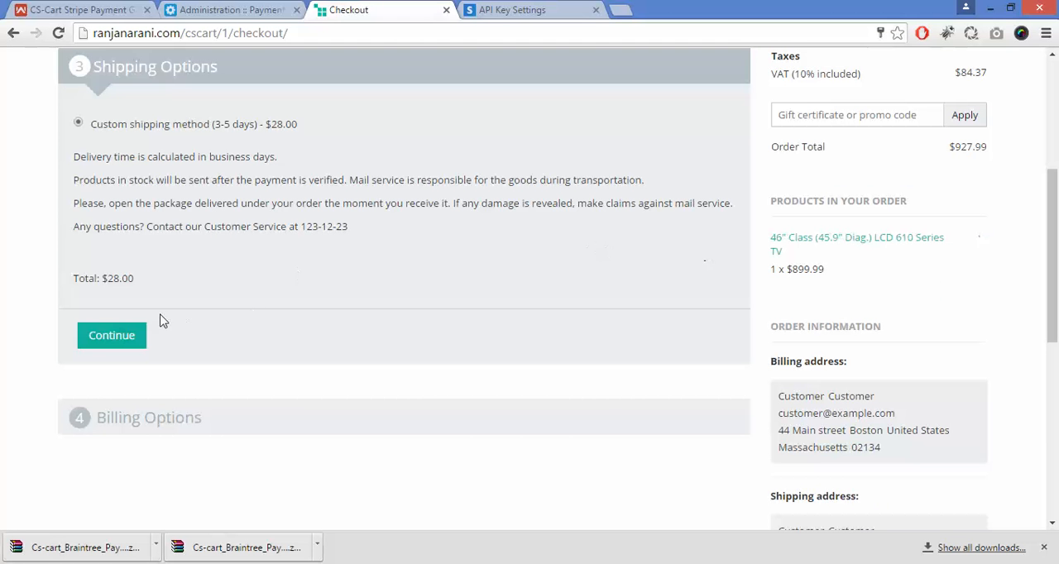
{"action": "left_click", "coordinate": [113, 339]}
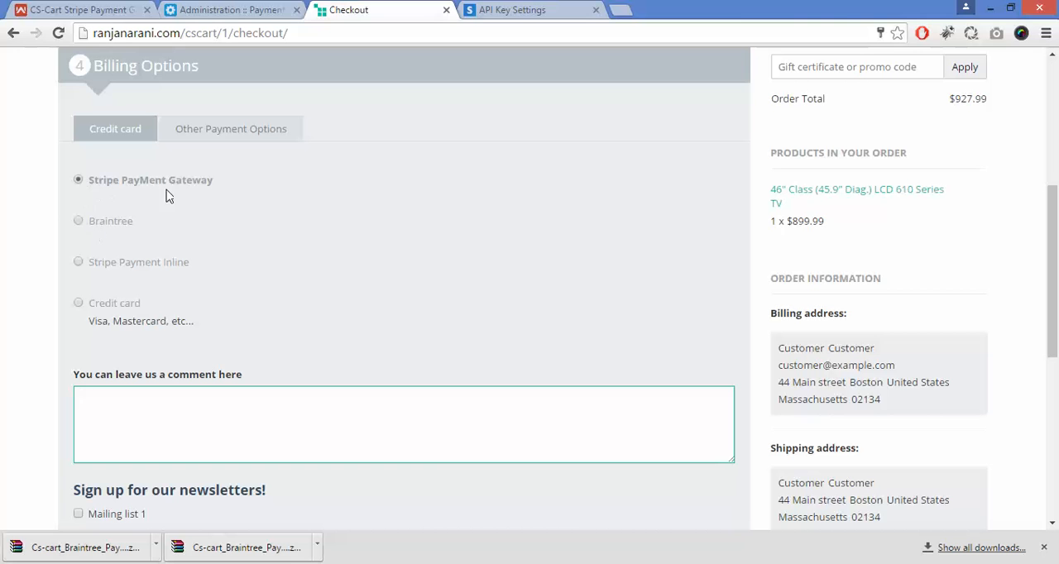
Step: Choose Stripe Payment Inline as the billing option and enter the card number, CVV/CVC code and expiry date
{"action": "left_click", "coordinate": [79, 263]}
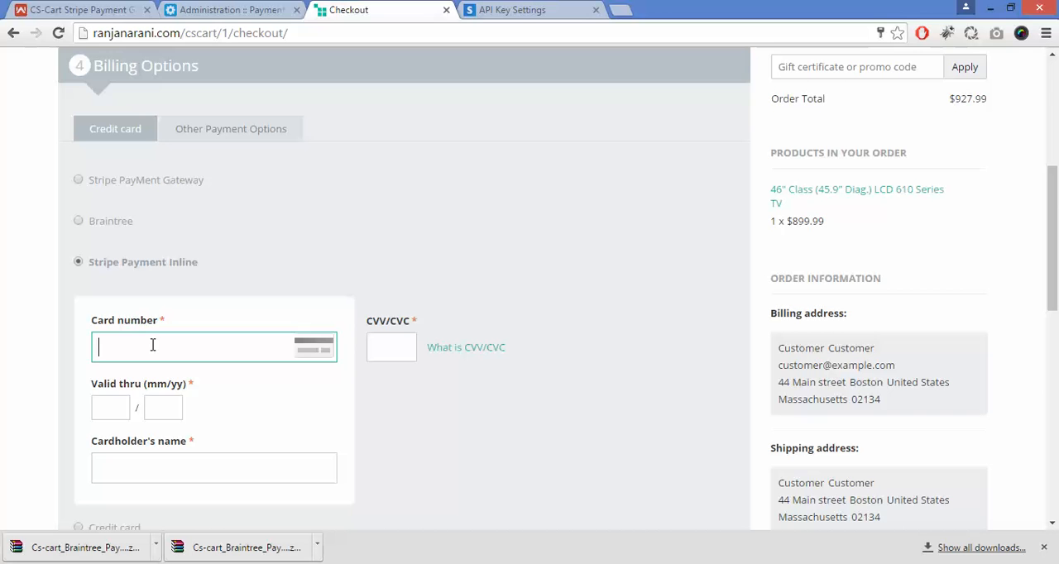
{"action": "type", "text": "4242 4242 4242 4242"}
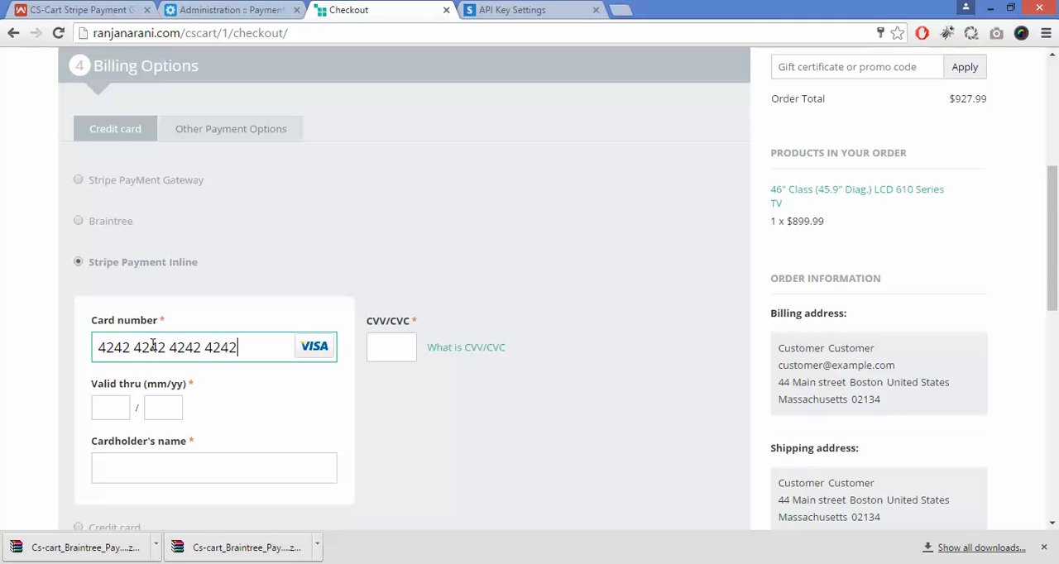
{"action": "left_click", "coordinate": [396, 349]}
{"action": "type", "text": "122"}
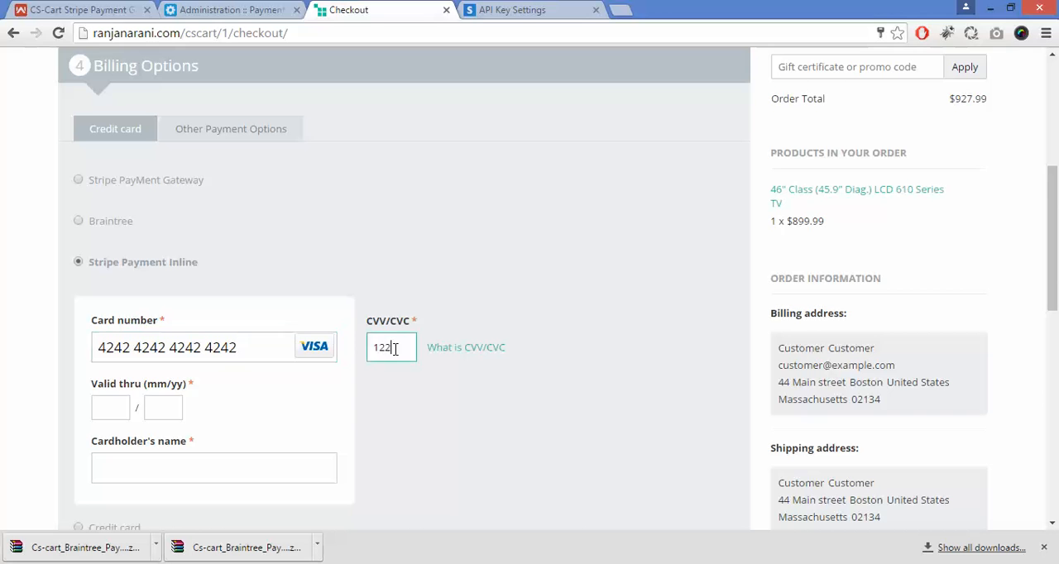
{"action": "left_click", "coordinate": [101, 410]}
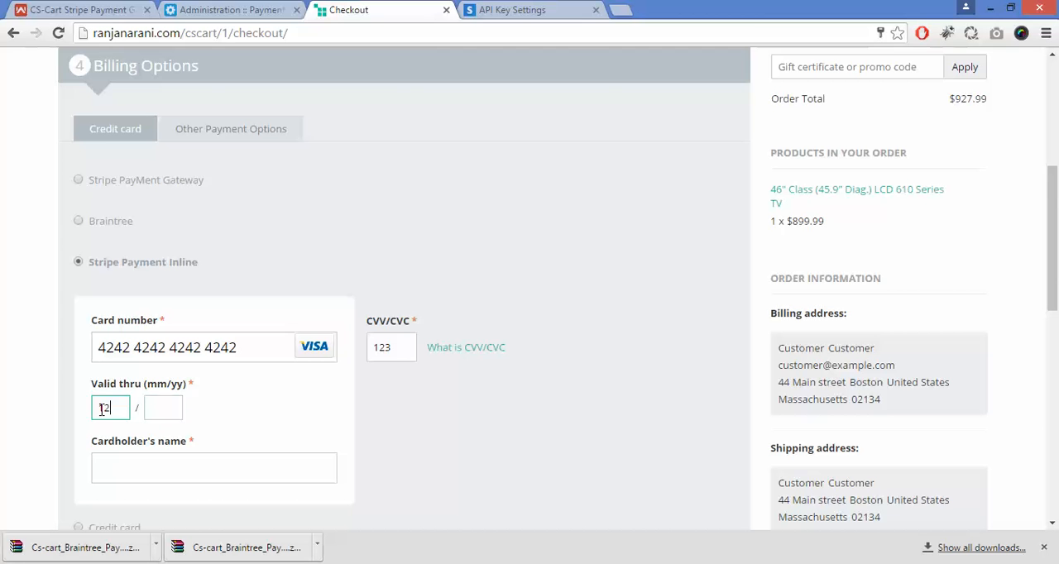
{"action": "key", "text": "Tab"}
Step: Fill in the cardholder's name and submit the Stripe Payment Inline order
{"action": "left_click", "coordinate": [117, 455]}
{"action": "scroll", "coordinate": [1058, 252], "scroll_direction": "down", "scroll_amount": 2}
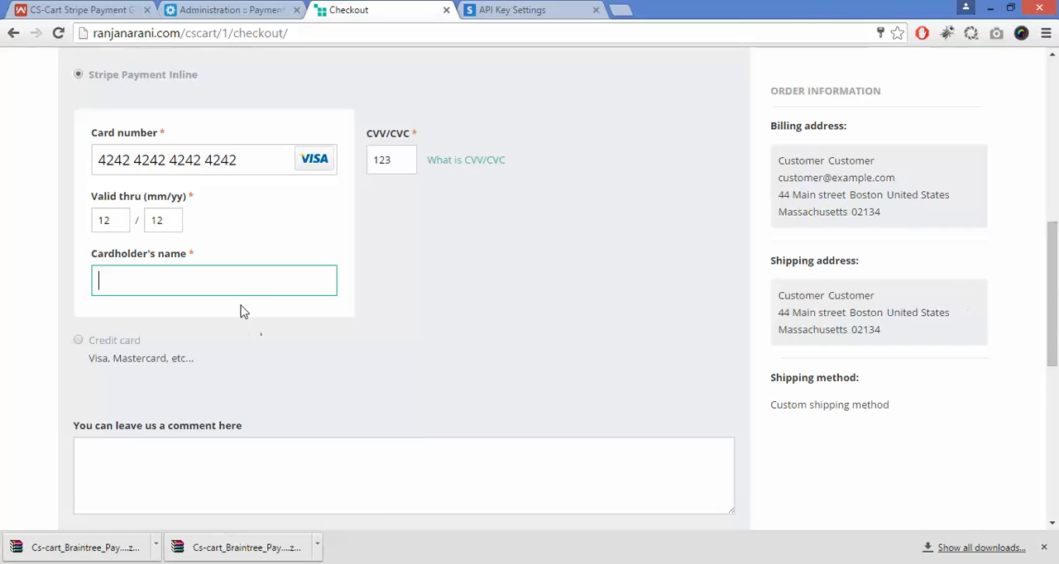
{"action": "type", "text": "DEMO"}
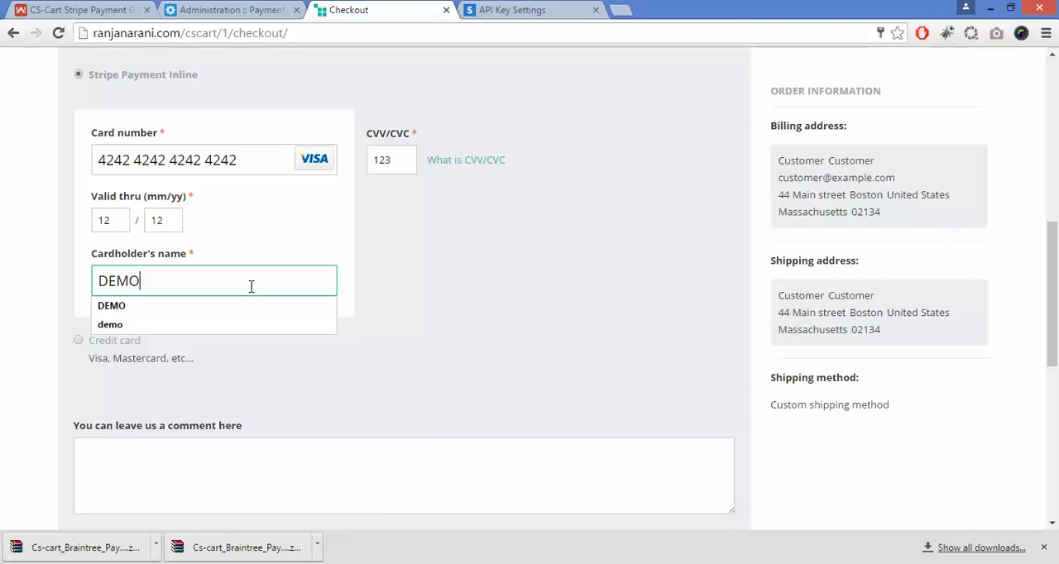
{"action": "left_click", "coordinate": [195, 308]}
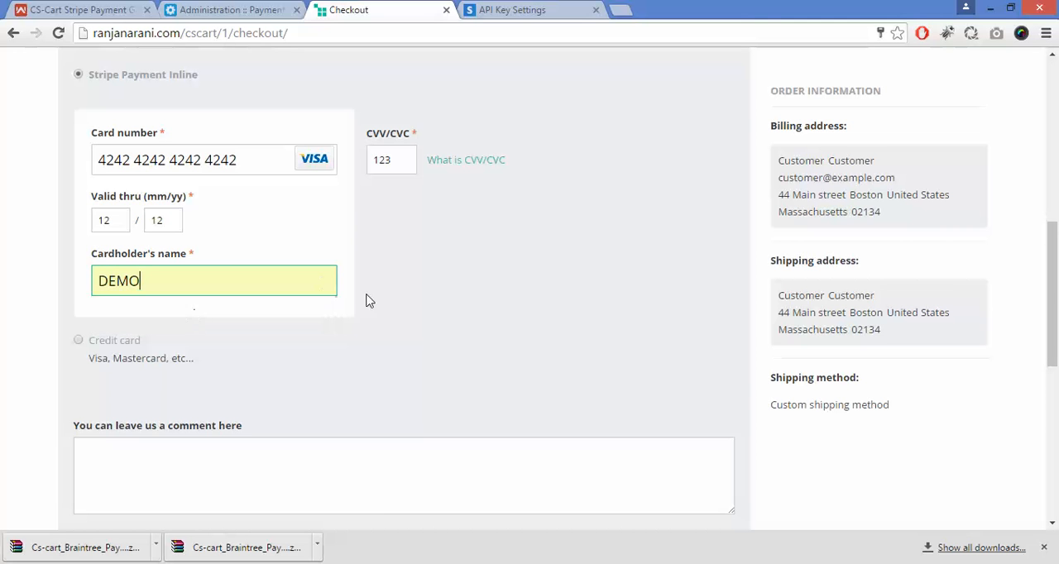
{"action": "scroll", "coordinate": [1052, 290], "scroll_direction": "down", "scroll_amount": 3}
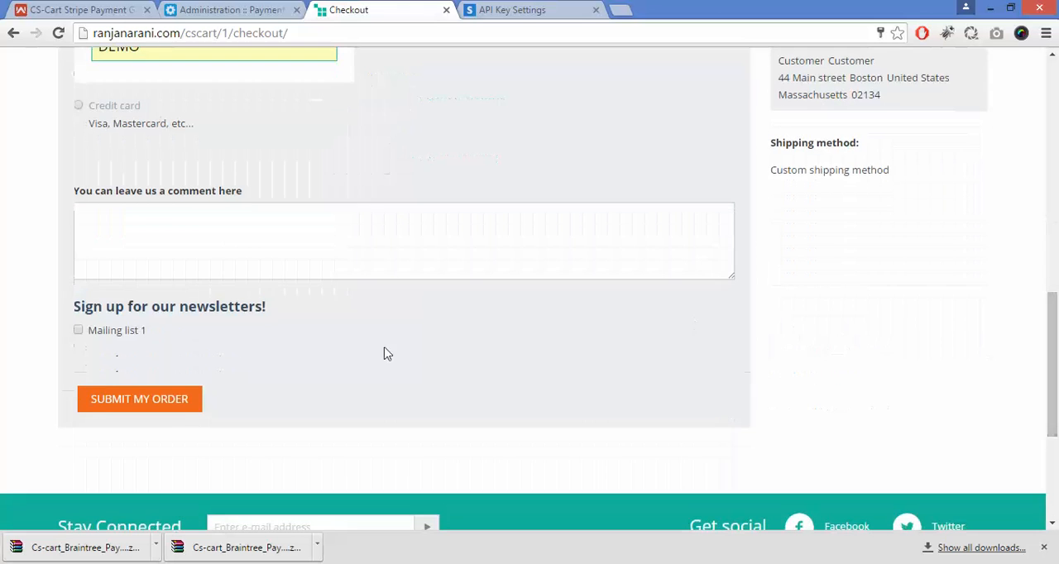
{"action": "left_click", "coordinate": [155, 404]}
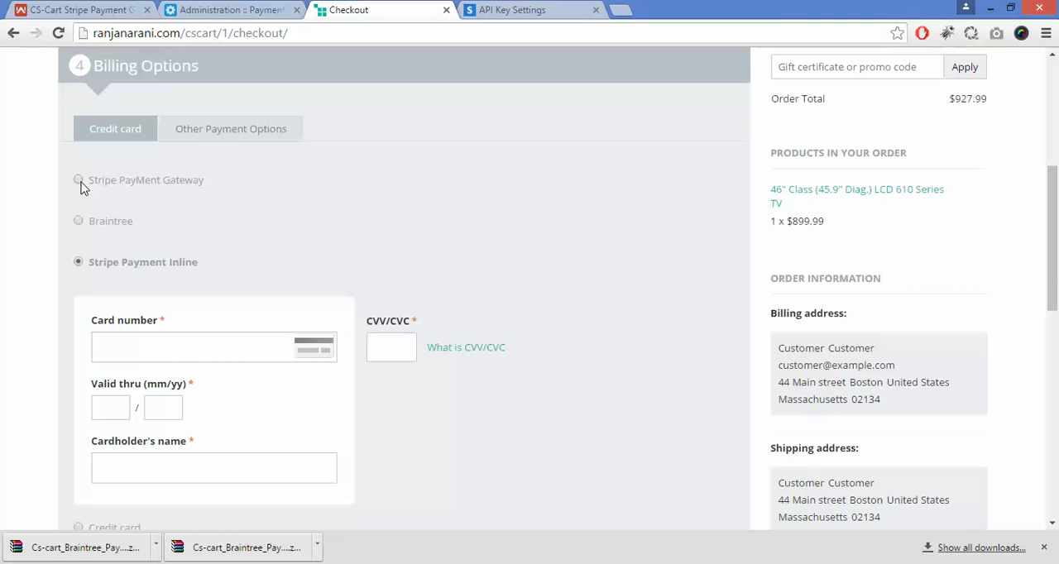
Step: Select Stripe PayMent Gateway as the billing option and submit the order
{"action": "left_click", "coordinate": [79, 182]}
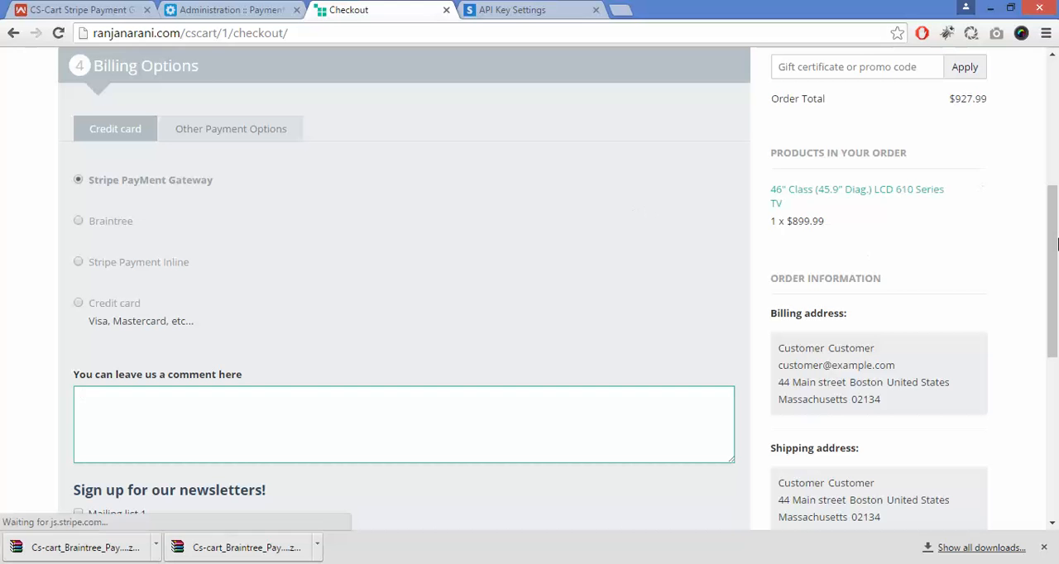
{"action": "left_click_drag", "start_coordinate": [1058, 280], "coordinate": [1028, 326]}
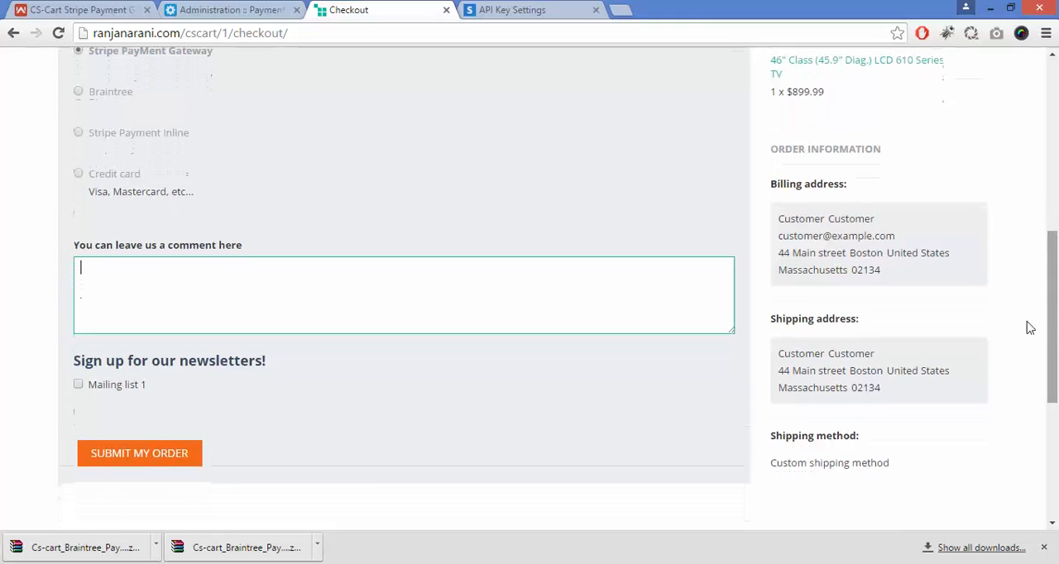
{"action": "left_click", "coordinate": [138, 462]}
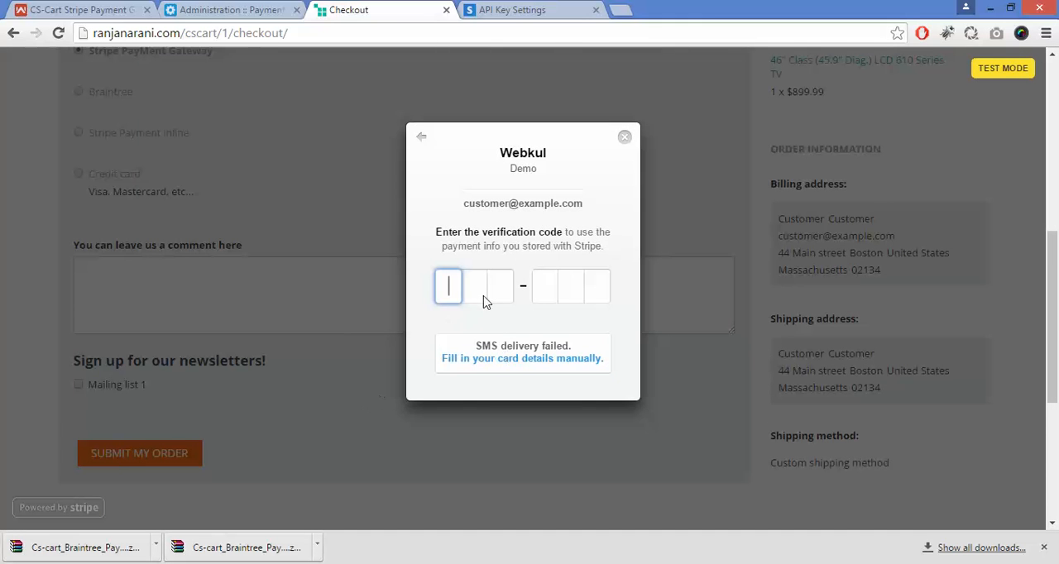
Step: Leave the verification code request in the Stripe dialog, view the Alipay option and choose Bitcoin for the payment
{"action": "left_click", "coordinate": [423, 139]}
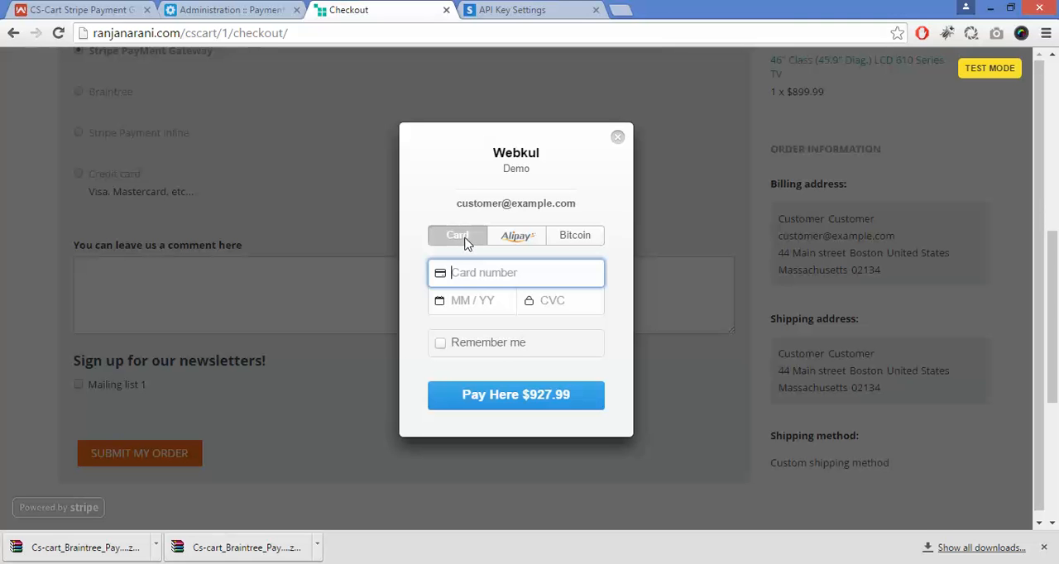
{"action": "left_click", "coordinate": [511, 241]}
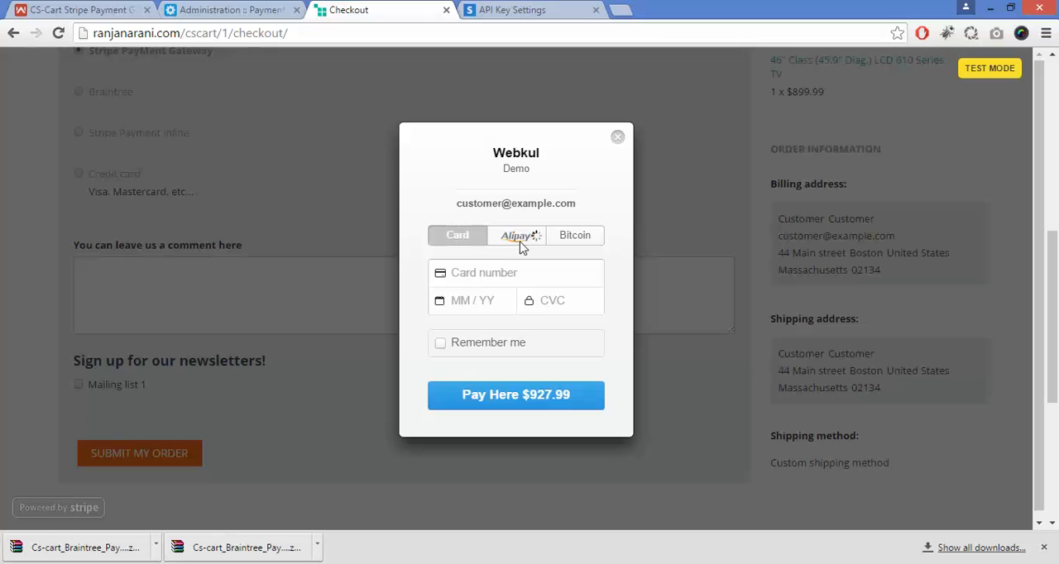
{"action": "left_click", "coordinate": [577, 240]}
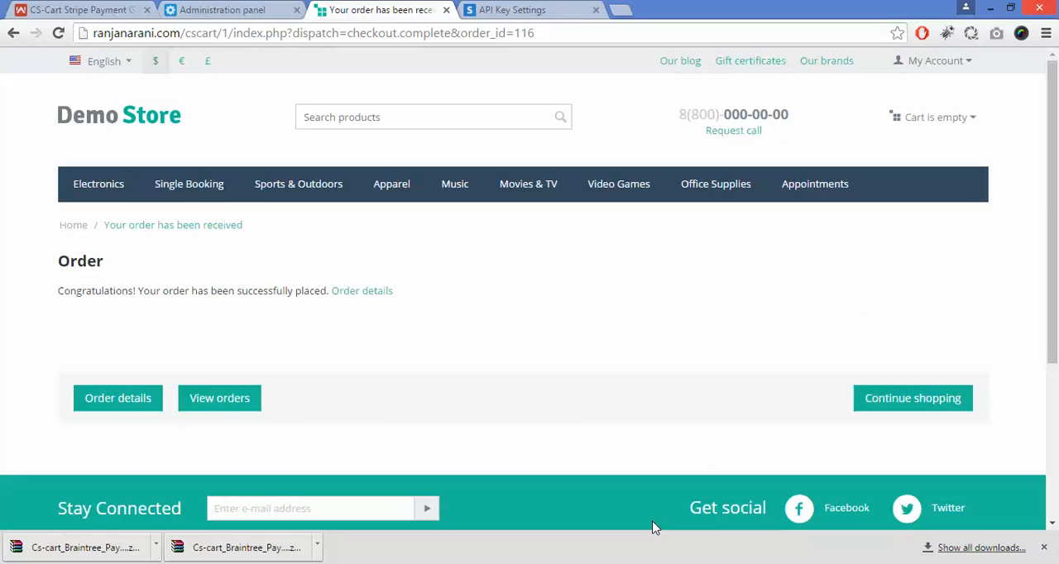
Step: Switch to the administration panel, open the newest order from the orders list and examine its payment information
{"action": "left_click", "coordinate": [257, 9]}
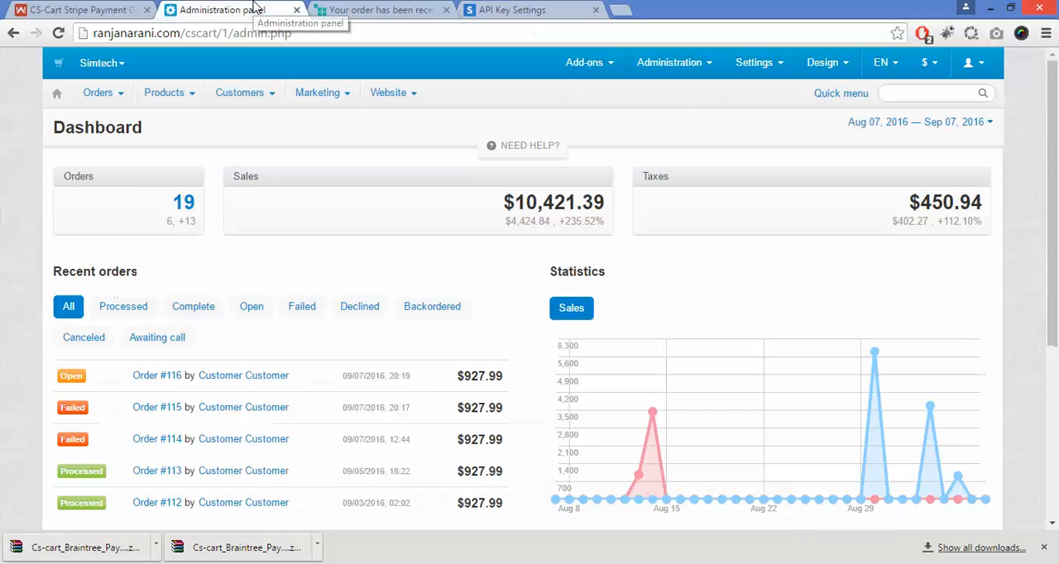
{"action": "mouse_move", "coordinate": [116, 92]}
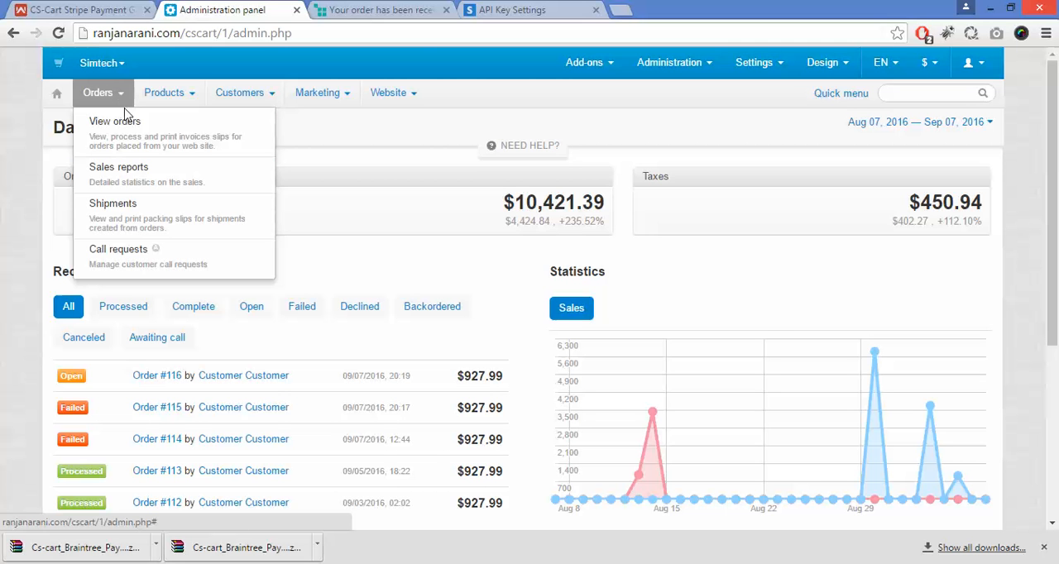
{"action": "left_click", "coordinate": [134, 136]}
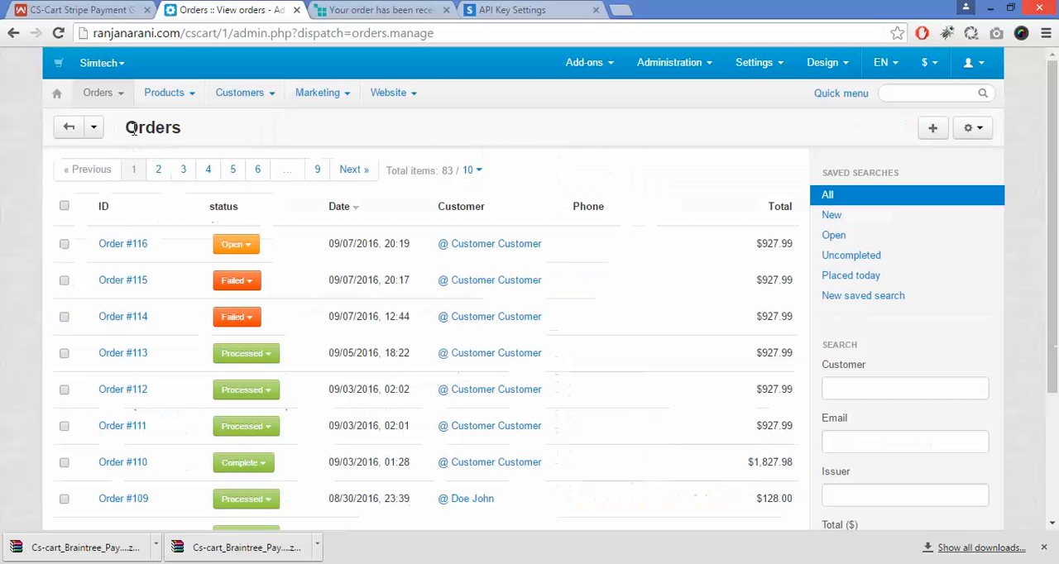
{"action": "left_click", "coordinate": [130, 253]}
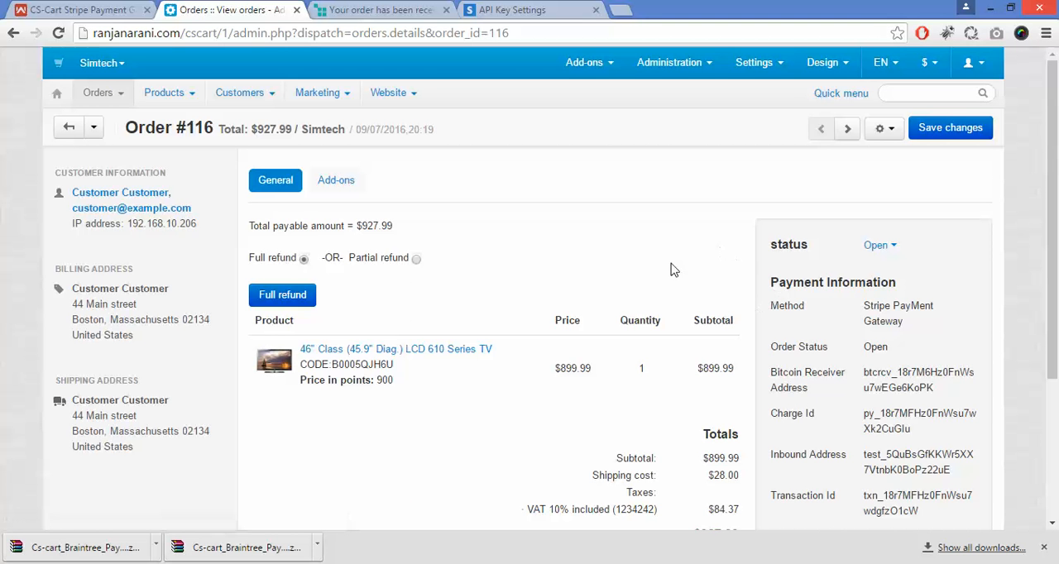
{"action": "left_click_drag", "start_coordinate": [1057, 168], "coordinate": [1057, 239]}
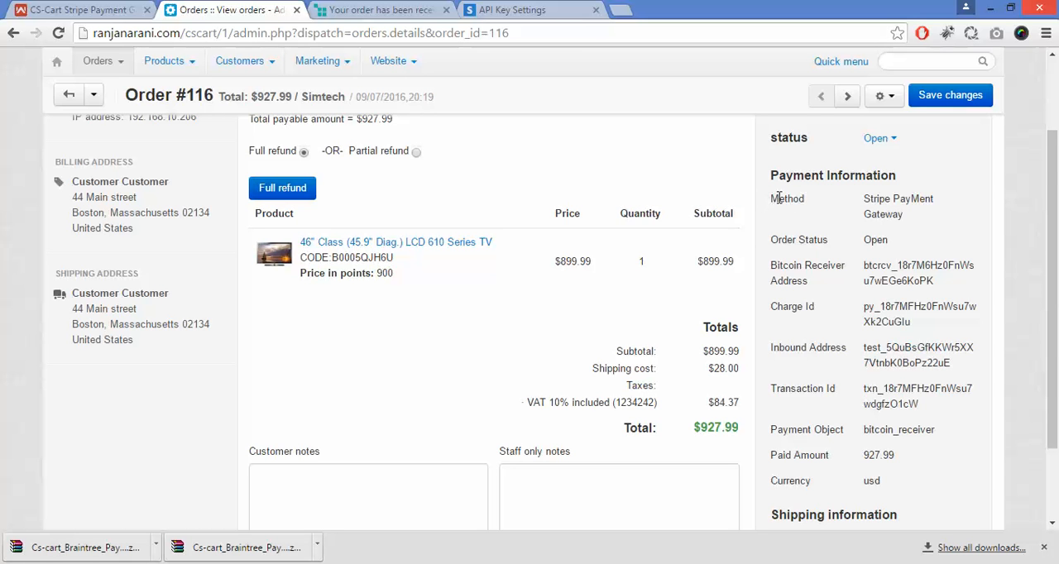
{"action": "left_click_drag", "start_coordinate": [778, 198], "coordinate": [895, 229]}
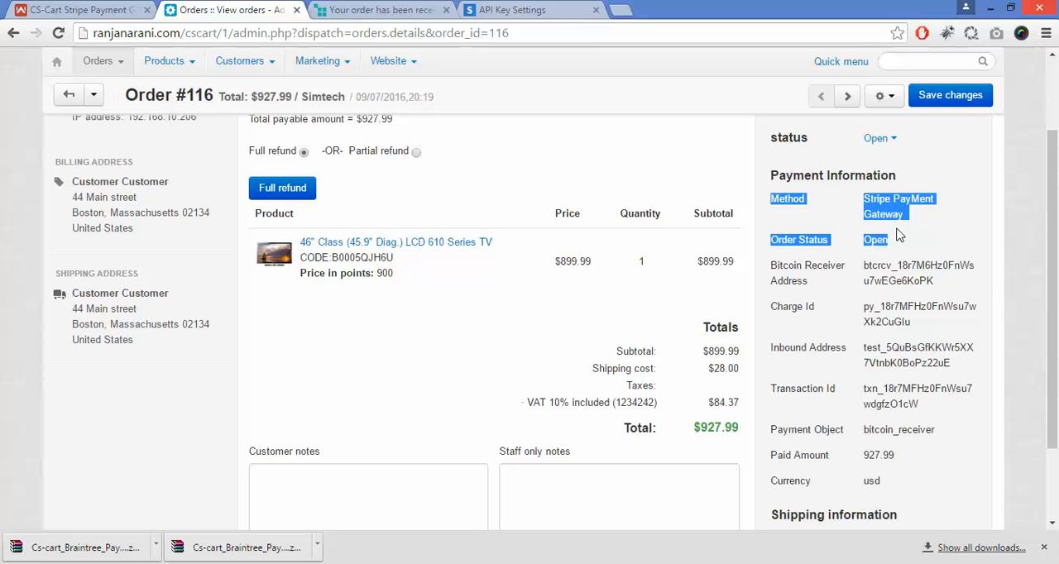
{"action": "left_click", "coordinate": [900, 236]}
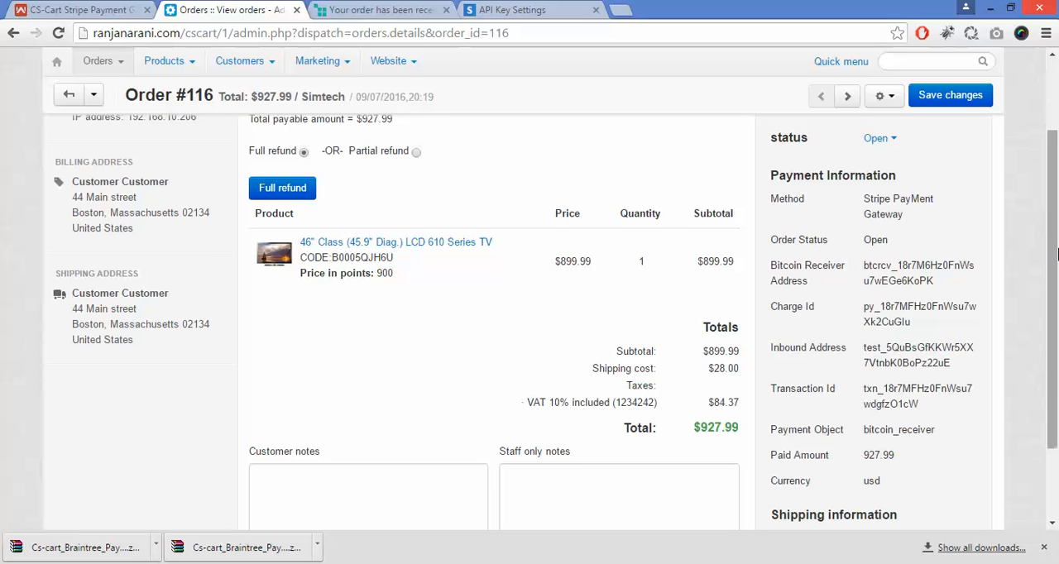
{"action": "left_click_drag", "start_coordinate": [1057, 256], "coordinate": [1057, 169]}
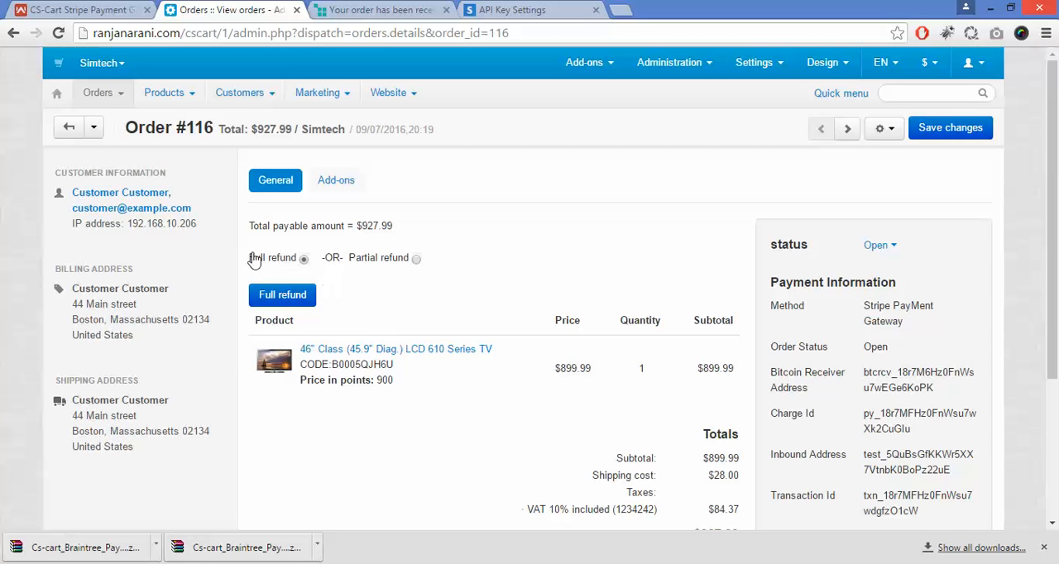
Step: Issue a partial refund of 100 on the open order and dismiss the notice
{"action": "left_click", "coordinate": [417, 260]}
{"action": "left_click", "coordinate": [346, 295]}
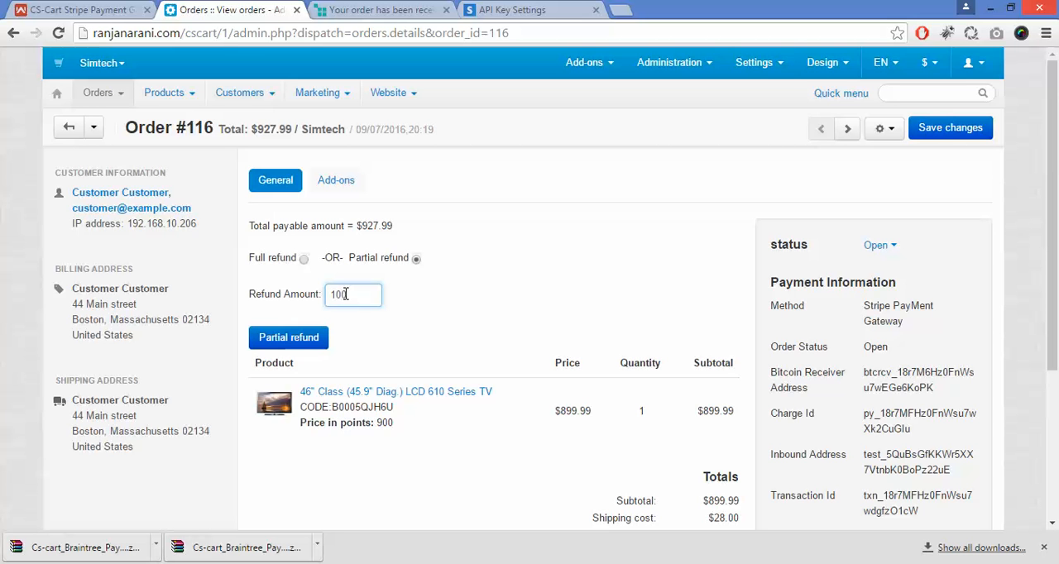
{"action": "left_click", "coordinate": [310, 337]}
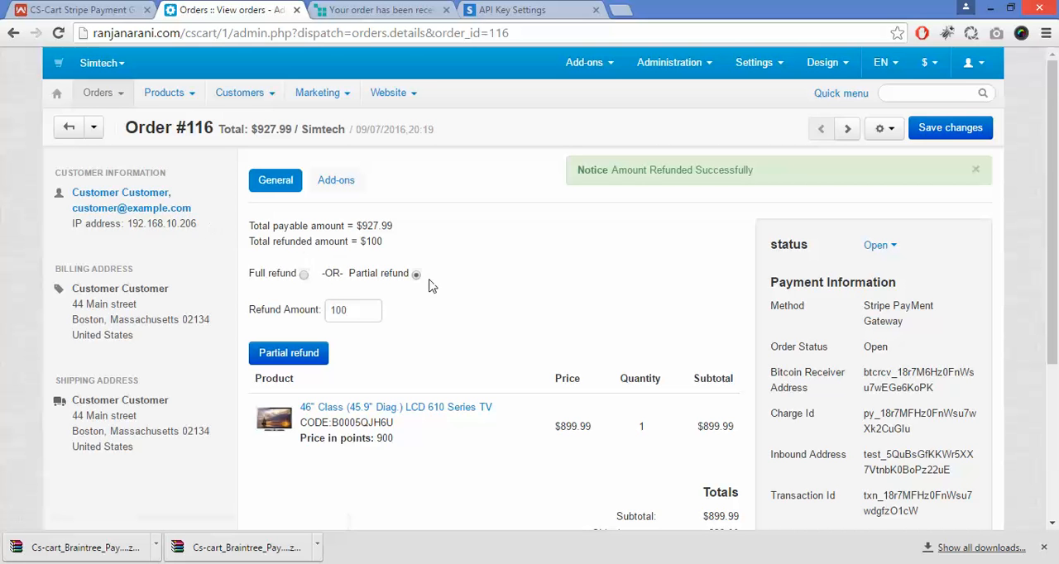
{"action": "left_click", "coordinate": [977, 170]}
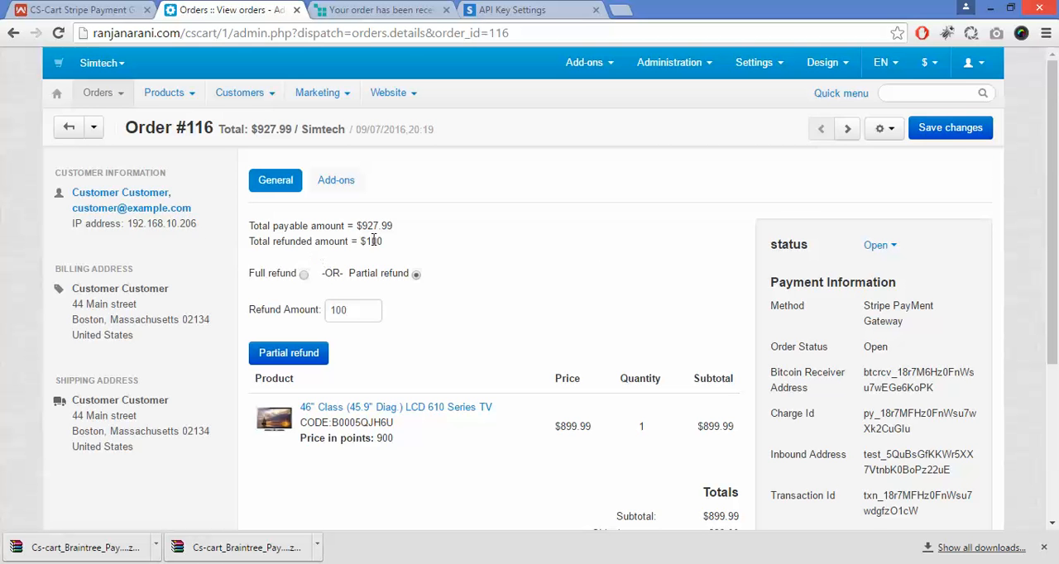
Step: Issue a second partial refund of 100 on the same order and open the Stripe Refund log
{"action": "left_click_drag", "start_coordinate": [367, 240], "coordinate": [396, 240]}
{"action": "left_click", "coordinate": [397, 245]}
{"action": "left_click", "coordinate": [351, 313]}
{"action": "left_click", "coordinate": [309, 353]}
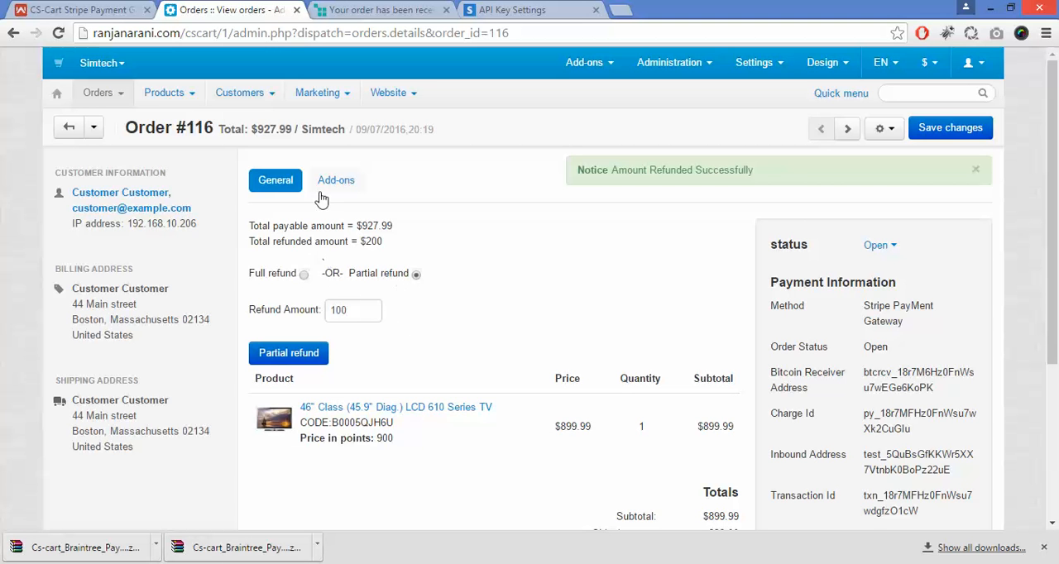
{"action": "mouse_move", "coordinate": [313, 95]}
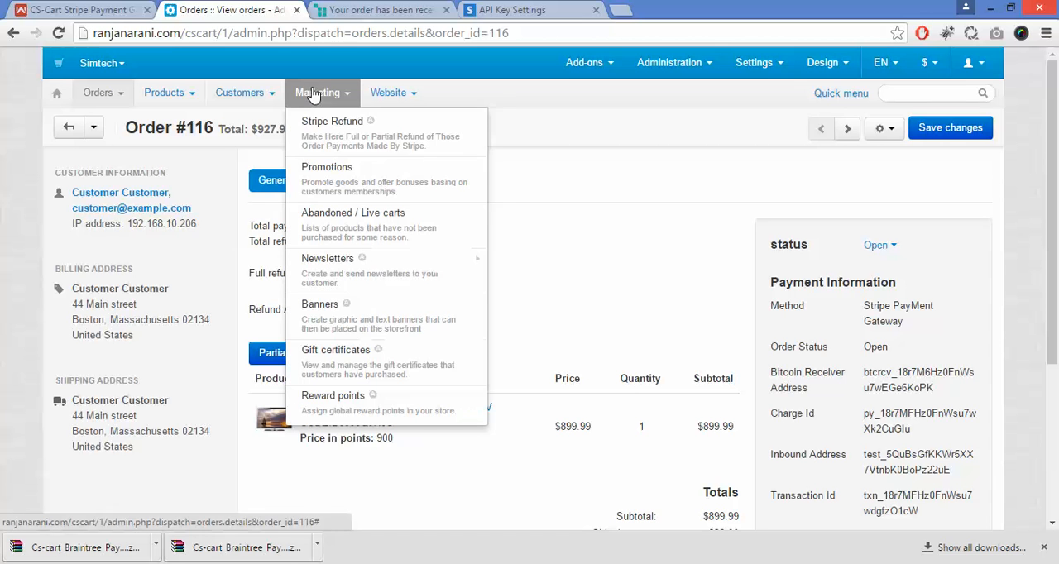
{"action": "left_click", "coordinate": [323, 135]}
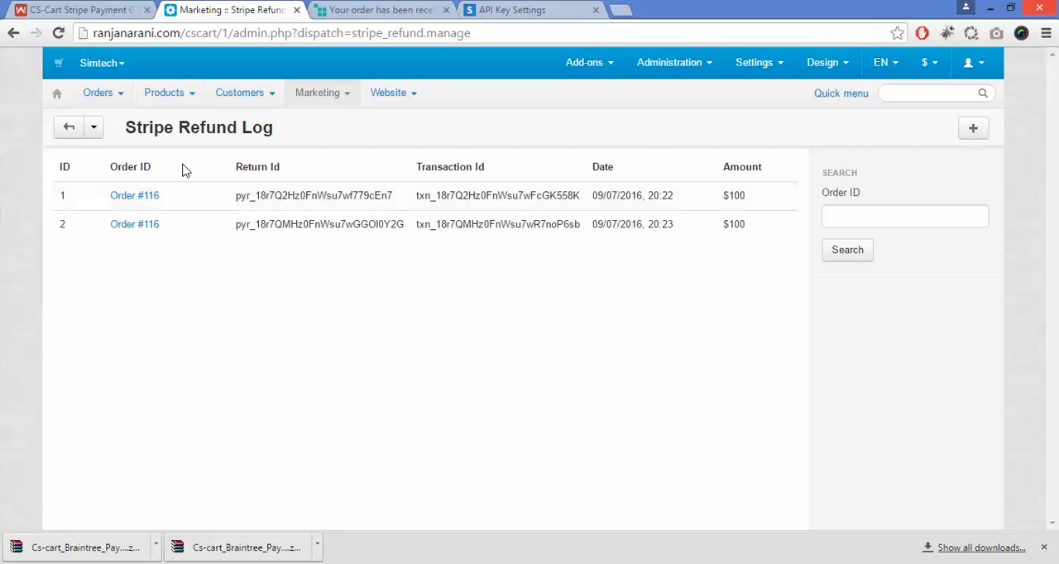
Step: Start a new order from the orders list, add one 100g Pants in Black/White/White, size Small, and dismiss the notice
{"action": "mouse_move", "coordinate": [98, 93]}
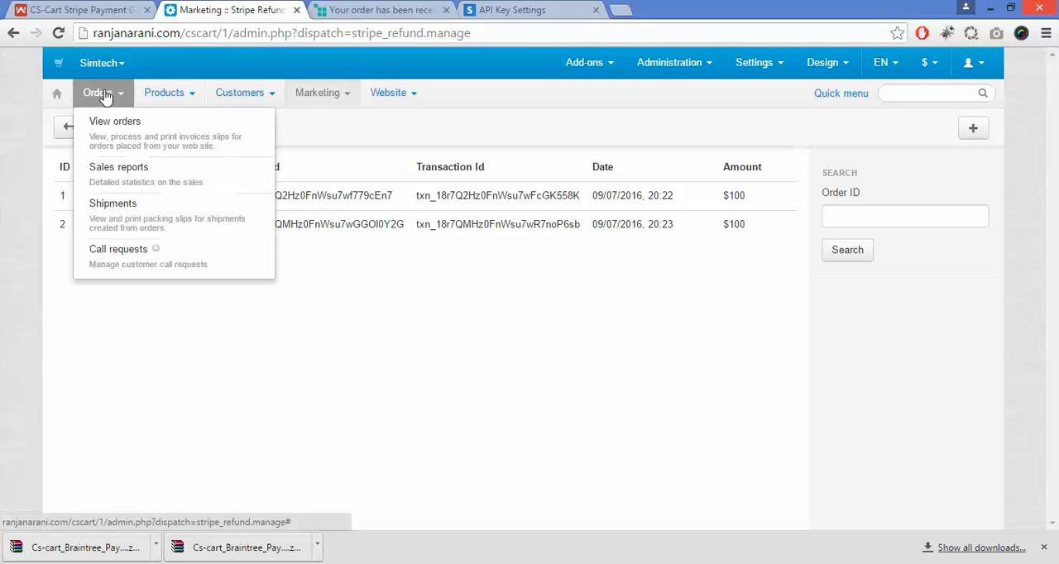
{"action": "left_click", "coordinate": [120, 131]}
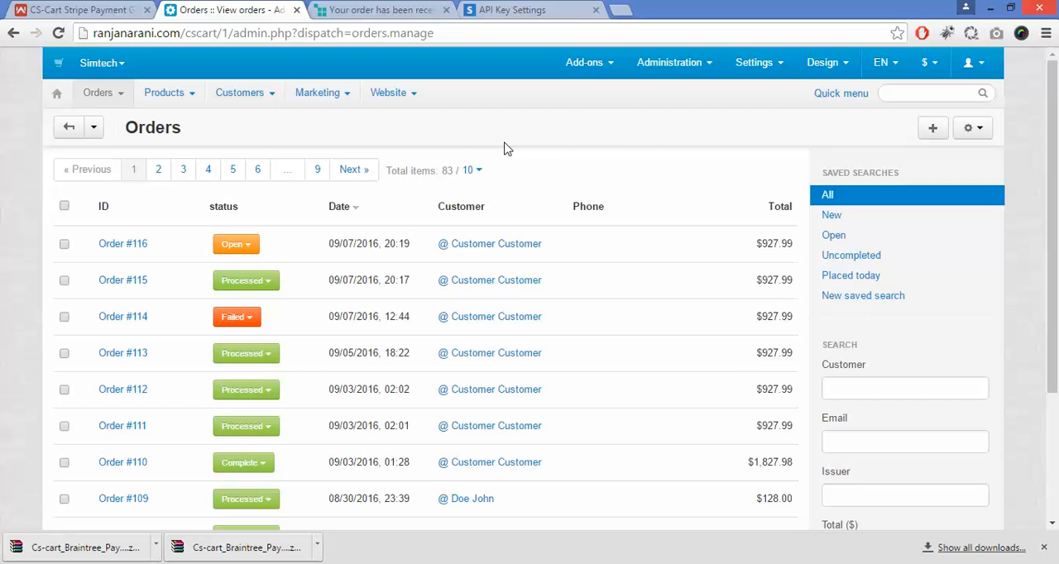
{"action": "left_click", "coordinate": [933, 135]}
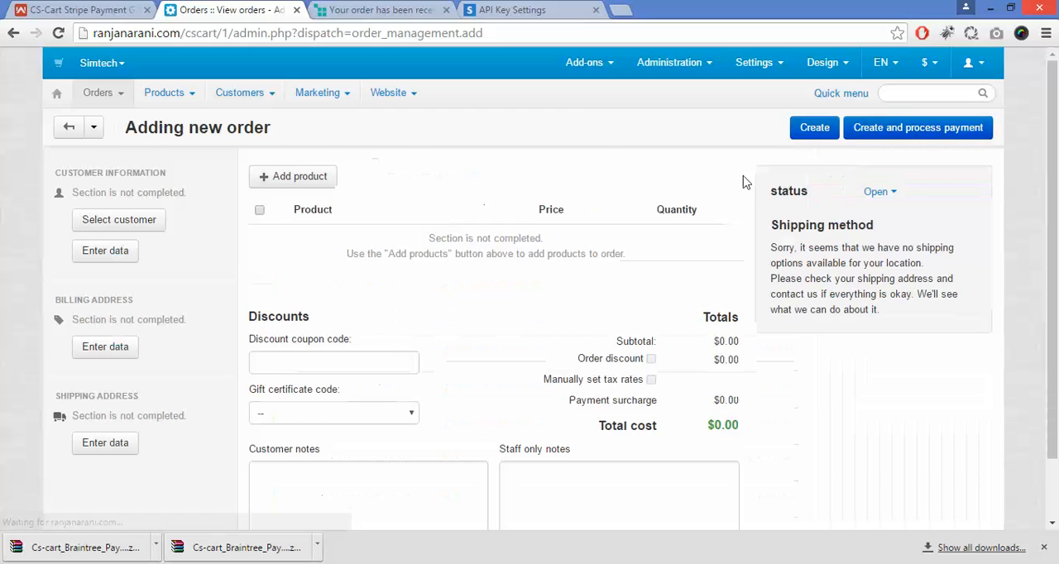
{"action": "left_click", "coordinate": [287, 180]}
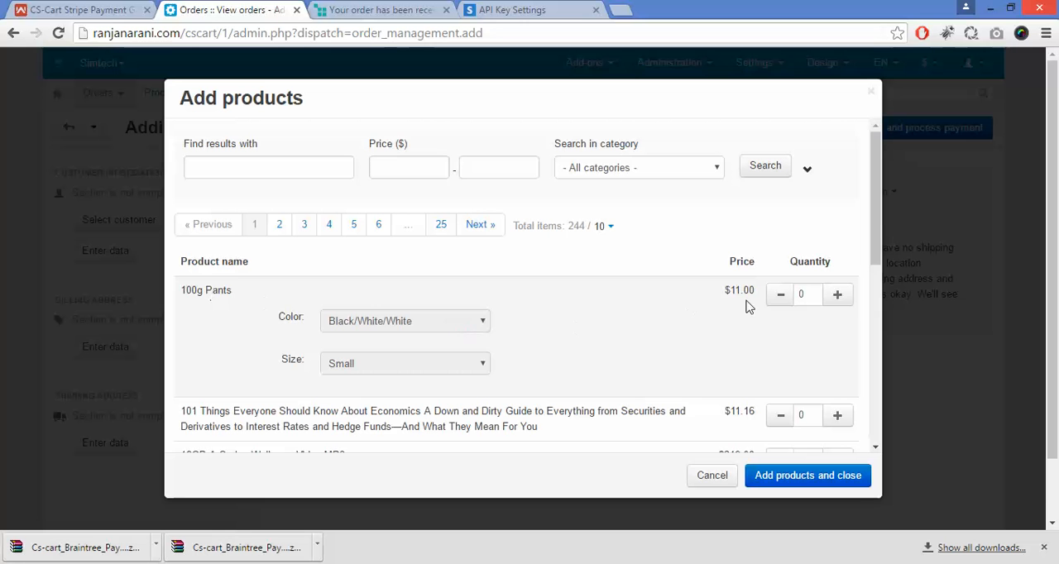
{"action": "left_click", "coordinate": [838, 297]}
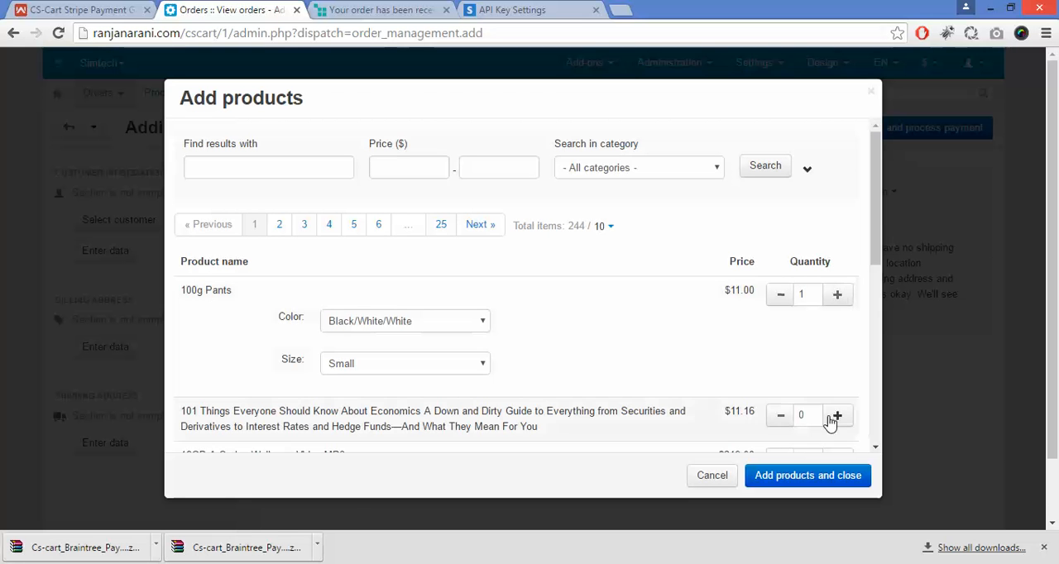
{"action": "left_click", "coordinate": [839, 476]}
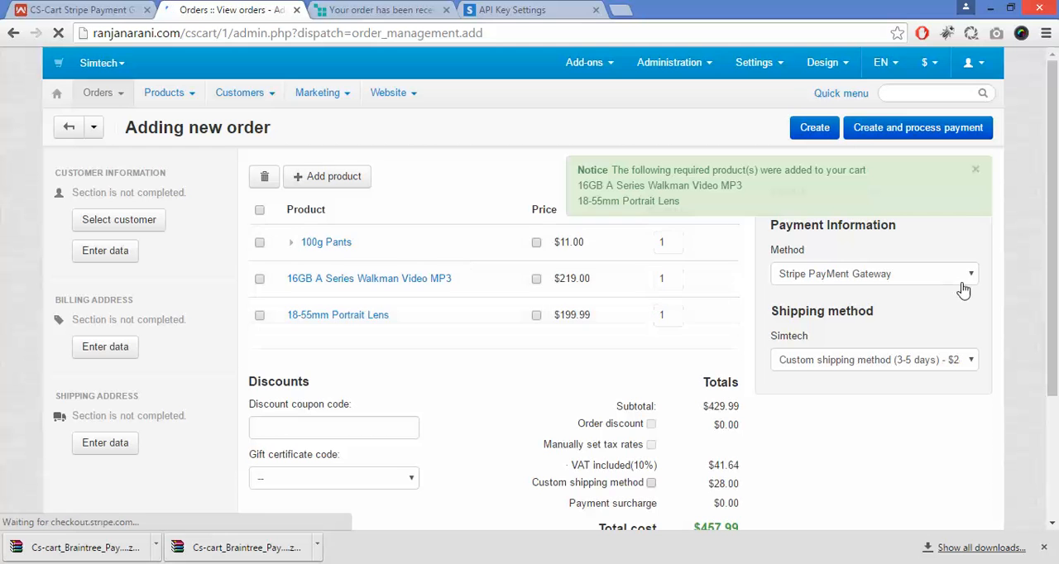
{"action": "mouse_move", "coordinate": [1055, 202]}
{"action": "left_mouse_down"}
{"action": "mouse_move", "coordinate": [1058, 281]}
{"action": "mouse_move", "coordinate": [1056, 218]}
{"action": "left_mouse_up"}
{"action": "left_click", "coordinate": [977, 173]}
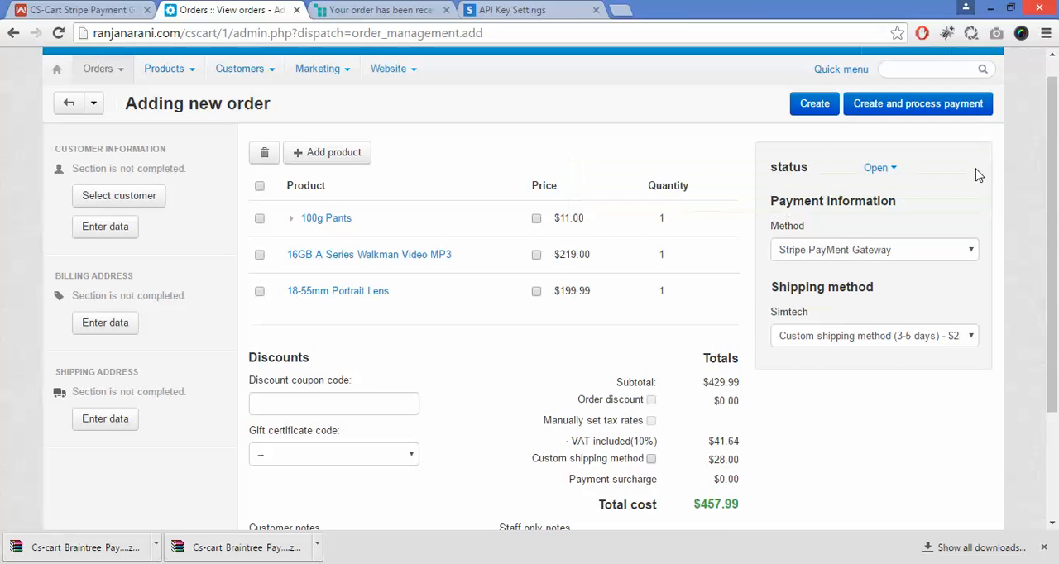
Step: Choose Stripe PayMent Gateway as the order's payment method and assign the first listed customer to the order
{"action": "left_click", "coordinate": [882, 259]}
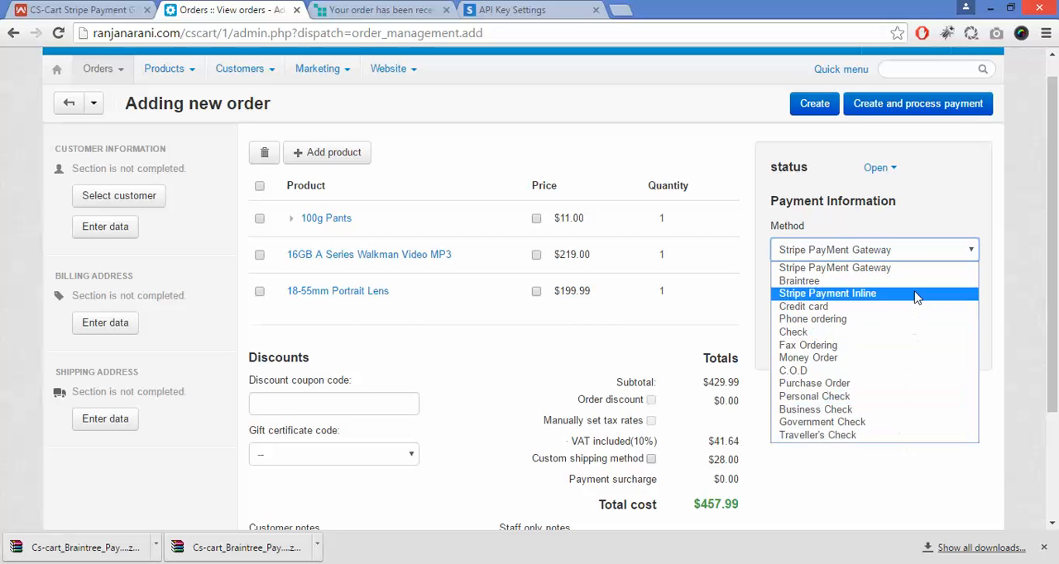
{"action": "left_click", "coordinate": [921, 268]}
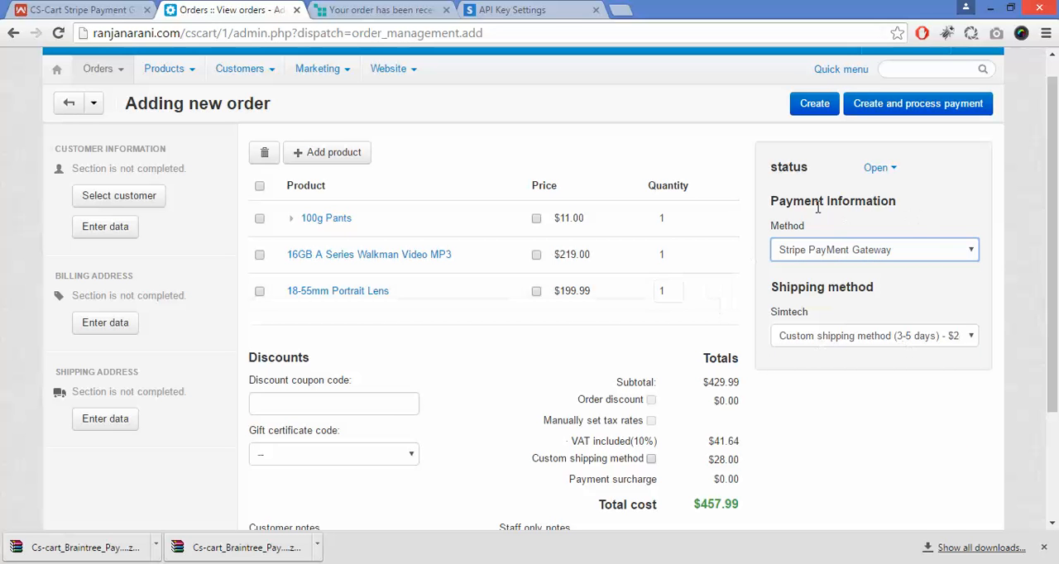
{"action": "left_click", "coordinate": [133, 201]}
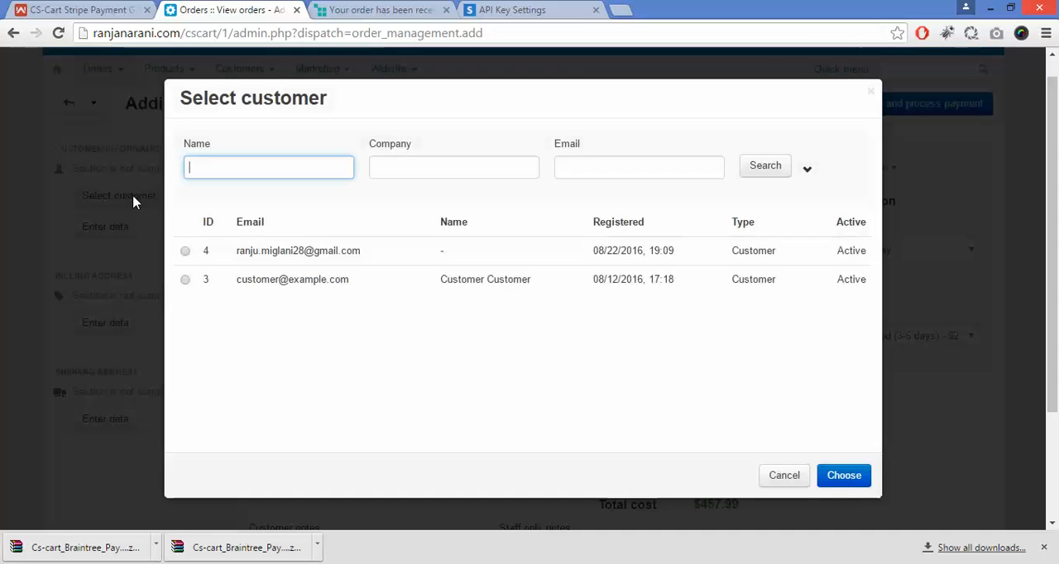
{"action": "left_click", "coordinate": [186, 253]}
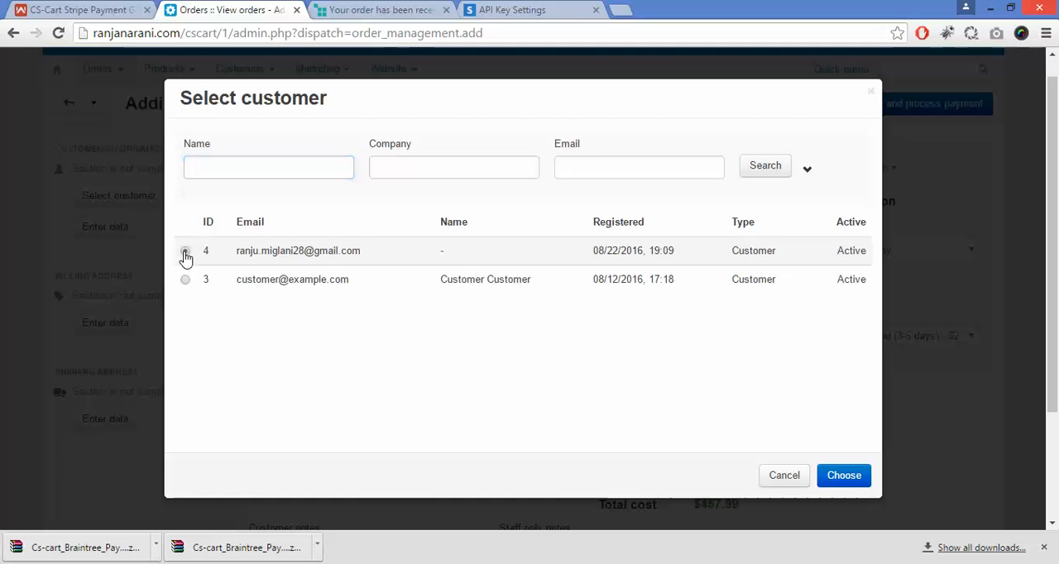
{"action": "left_click", "coordinate": [836, 475]}
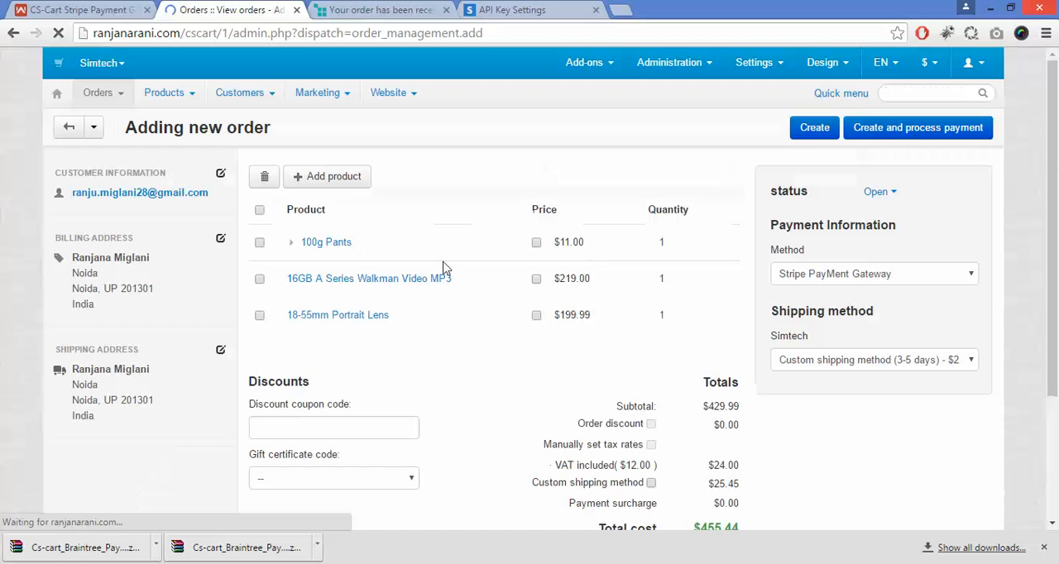
Step: Create the order without processing the payment and check the saved order's confirmation
{"action": "left_click", "coordinate": [814, 129]}
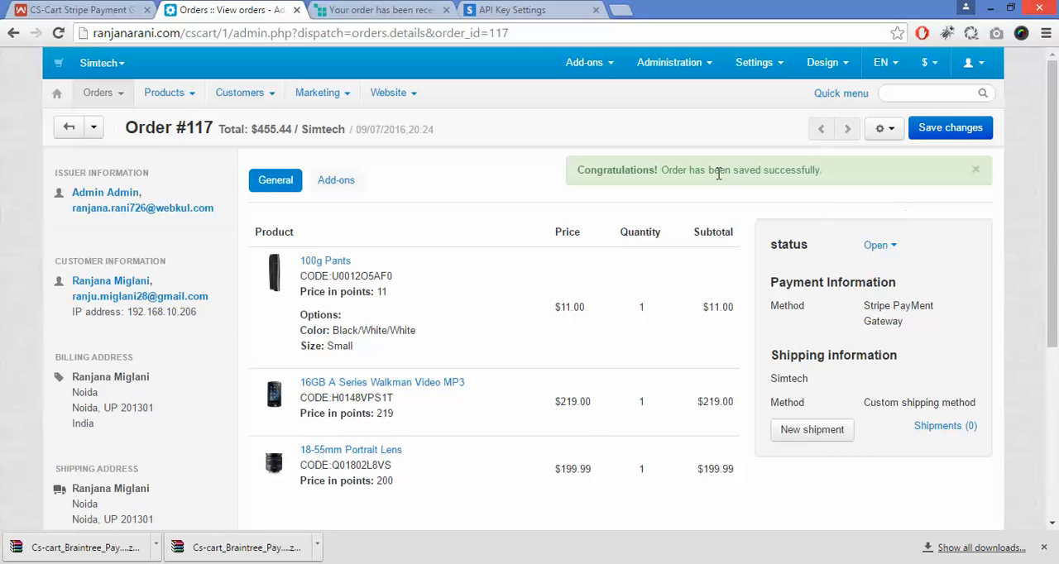
{"action": "left_click_drag", "start_coordinate": [663, 174], "coordinate": [862, 193]}
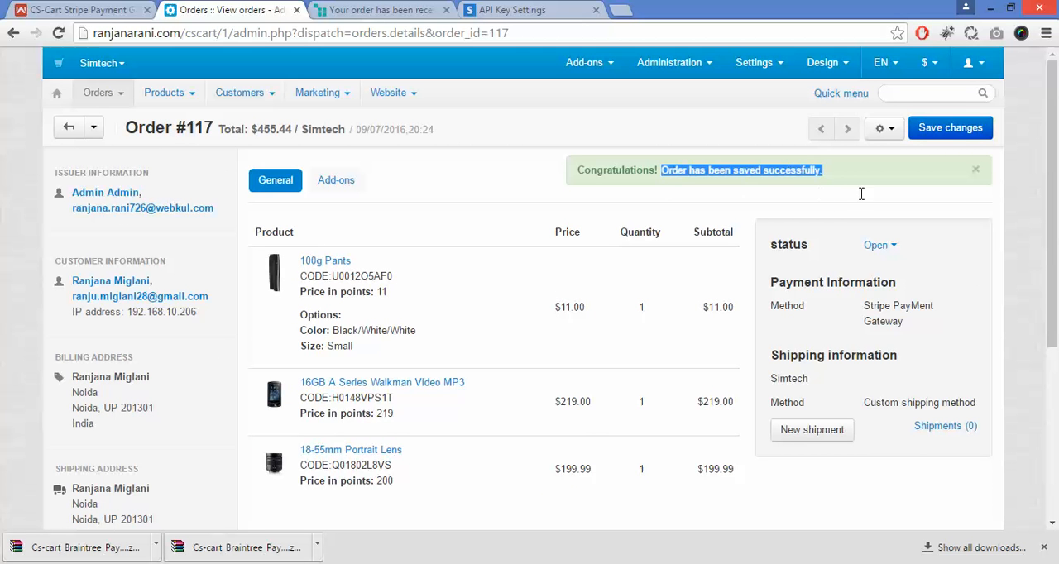
{"action": "left_click", "coordinate": [879, 199]}
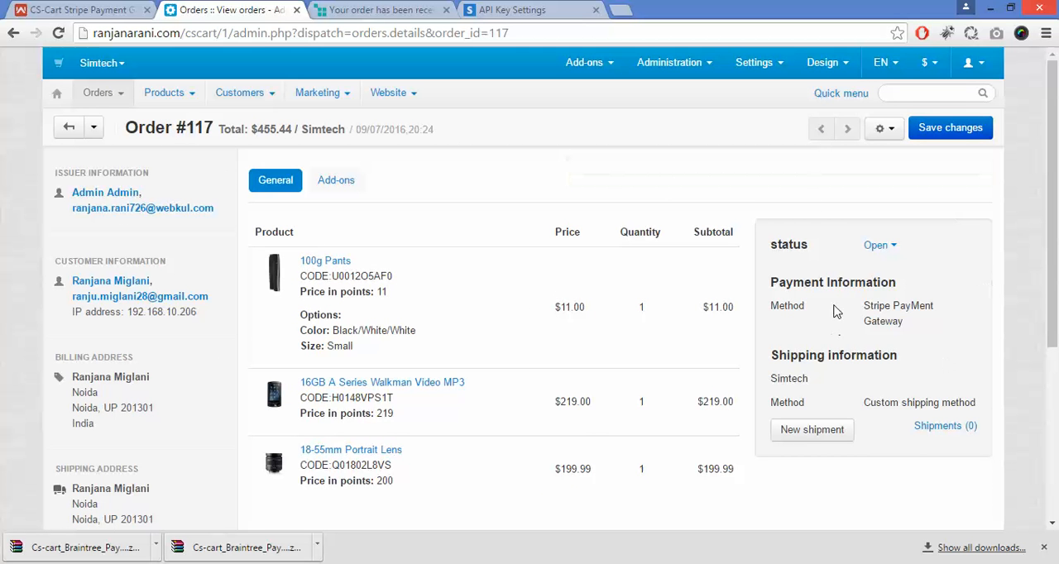